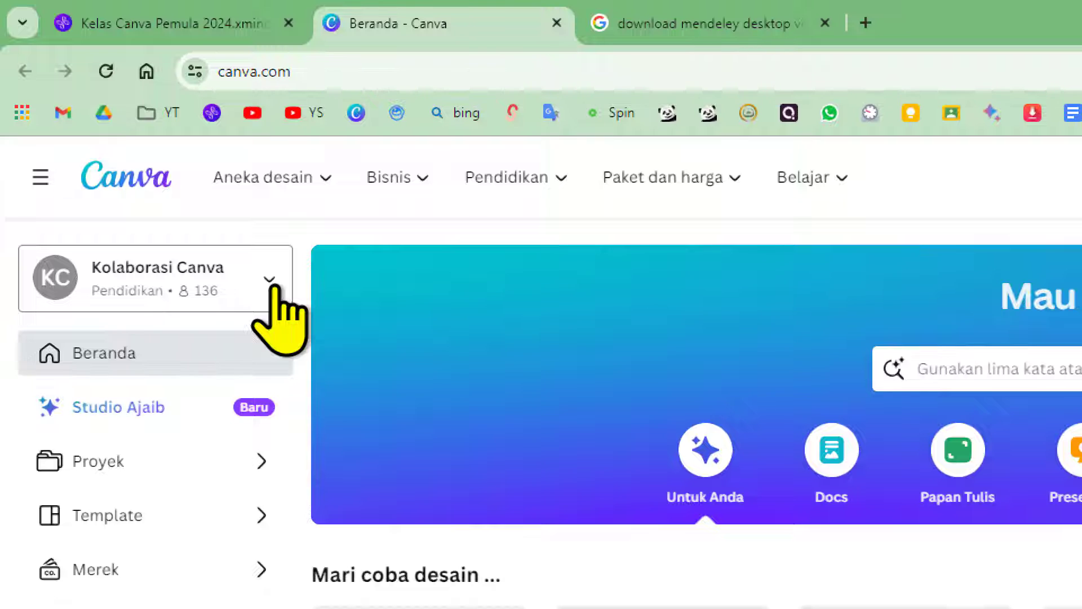
Check which other teams the account can switch to, then close the team list
click(269, 281)
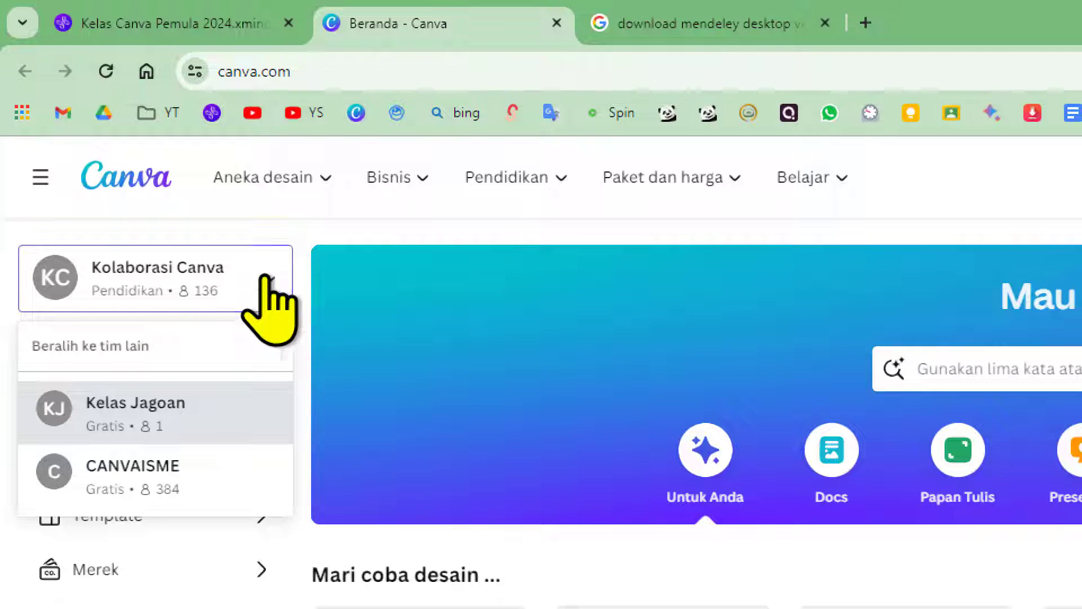
click(274, 276)
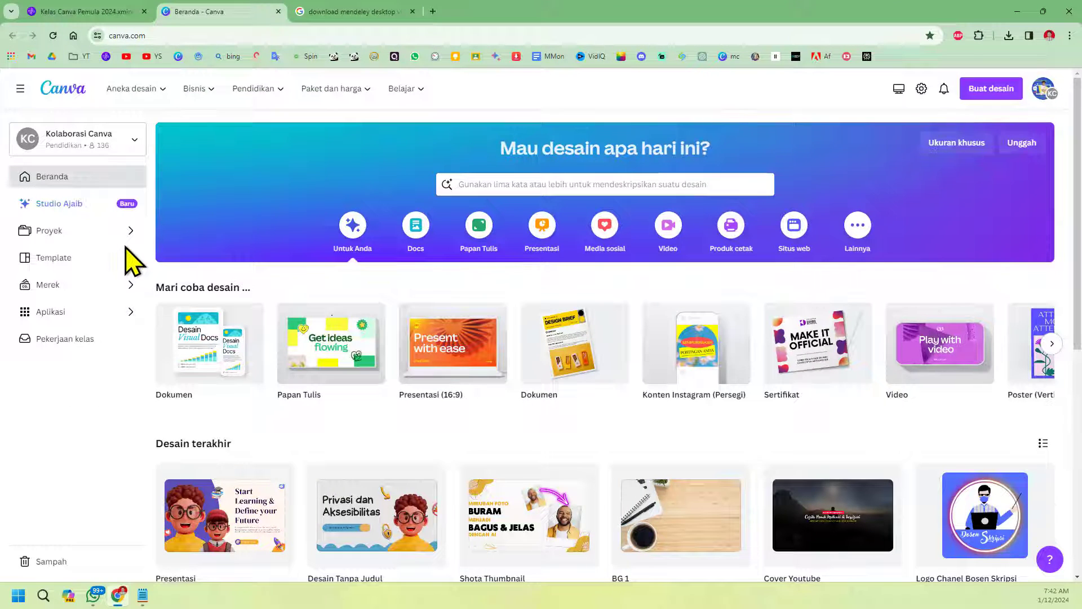
Enlarge the page to 125% and preview the Aneka desain, Bisnis and Pendidikan menus
key(ctrl+plus)
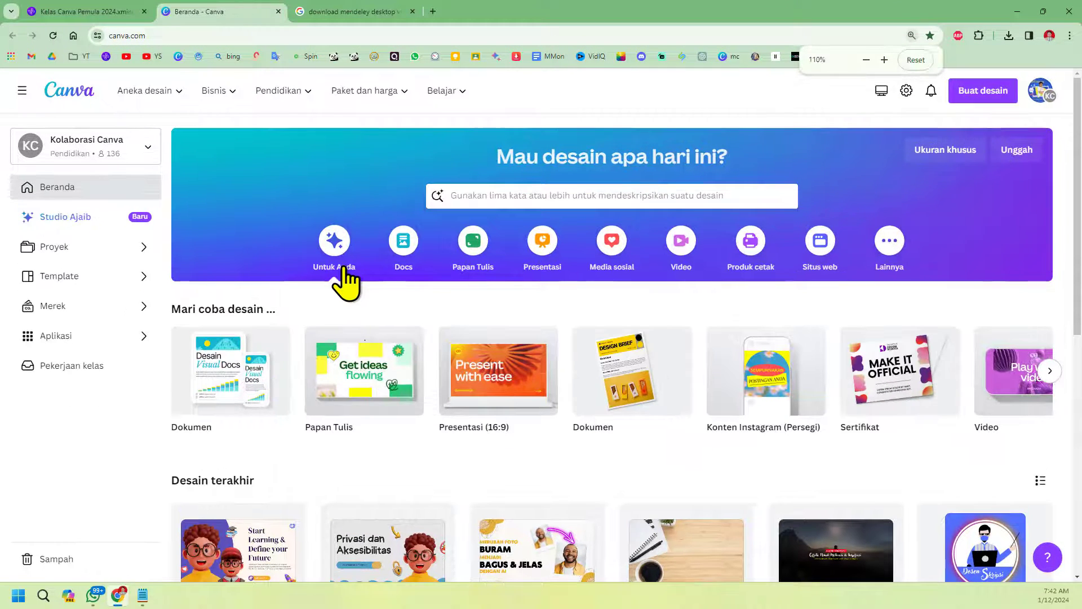
key(ctrl+plus)
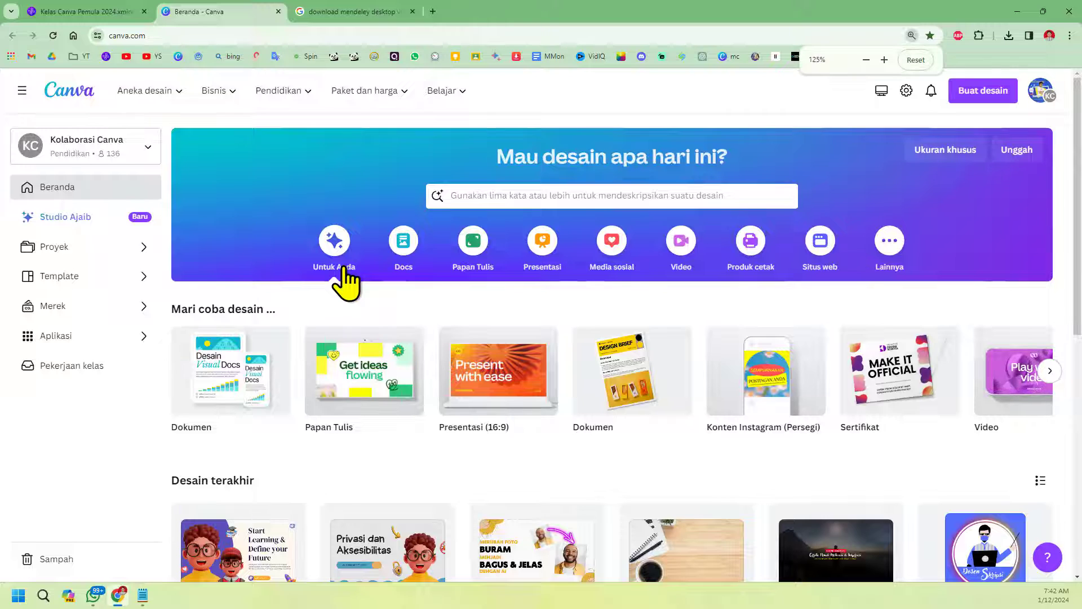
mouse_move(195, 108)
mouse_move(253, 112)
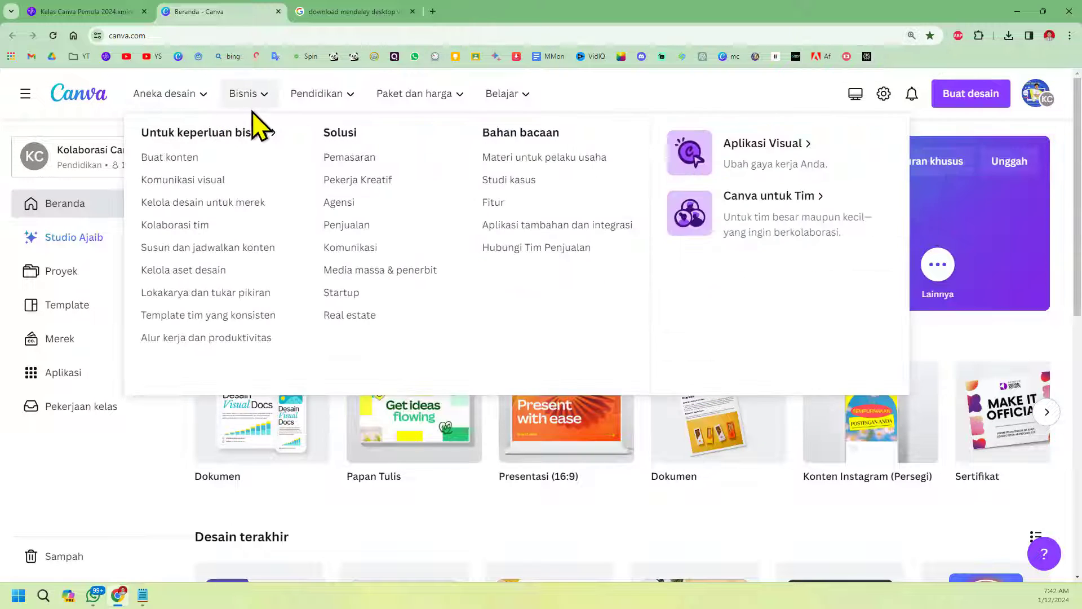
mouse_move(326, 109)
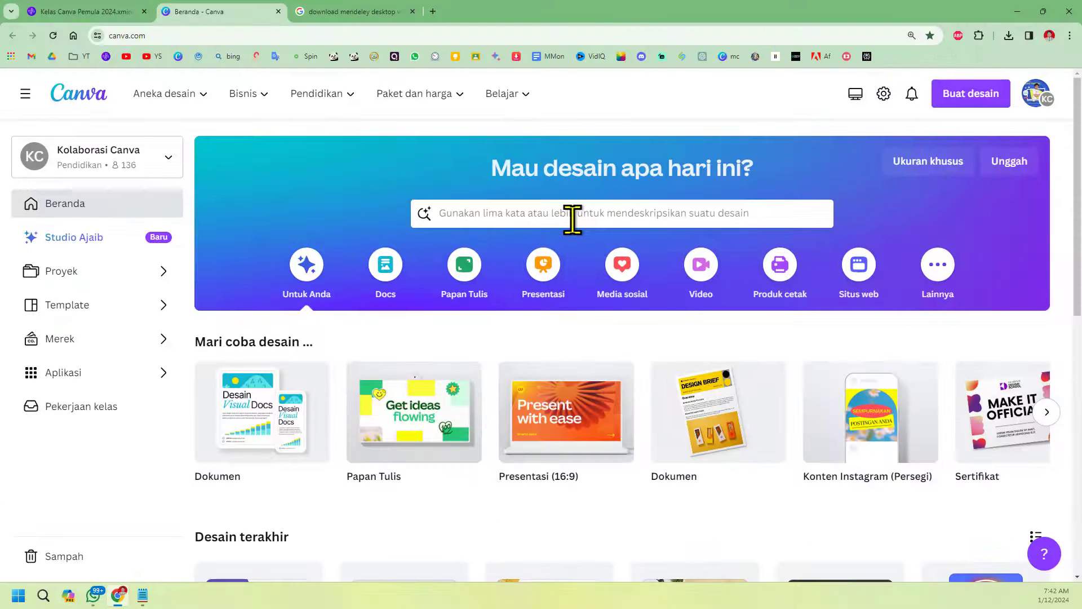
Look through the recent designs under Desain terakhir and return to the start of the home page
scroll(571, 217, down, 2)
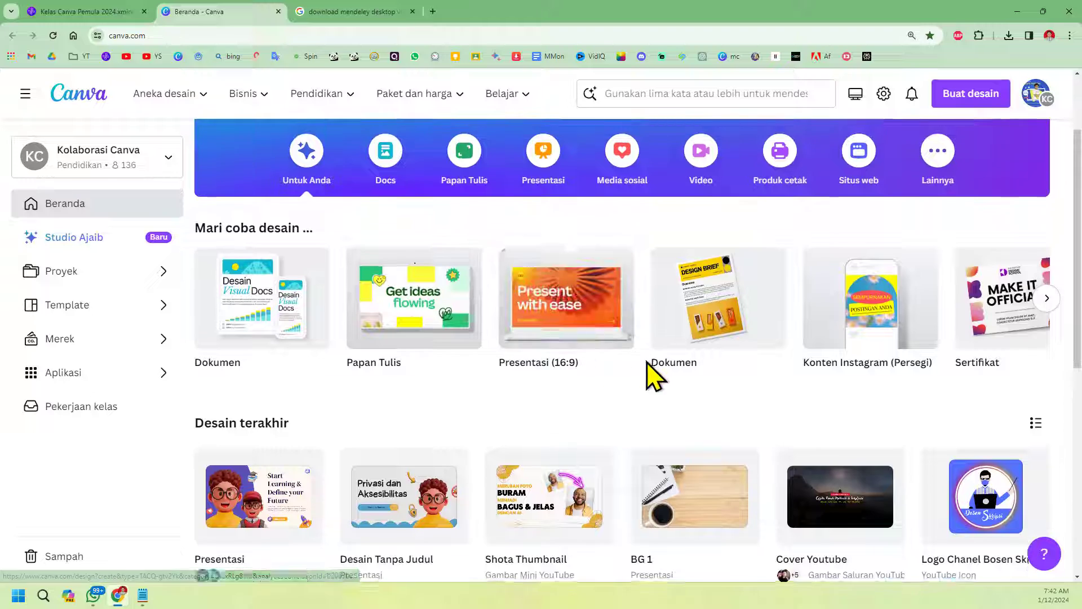
scroll(637, 377, down, 3)
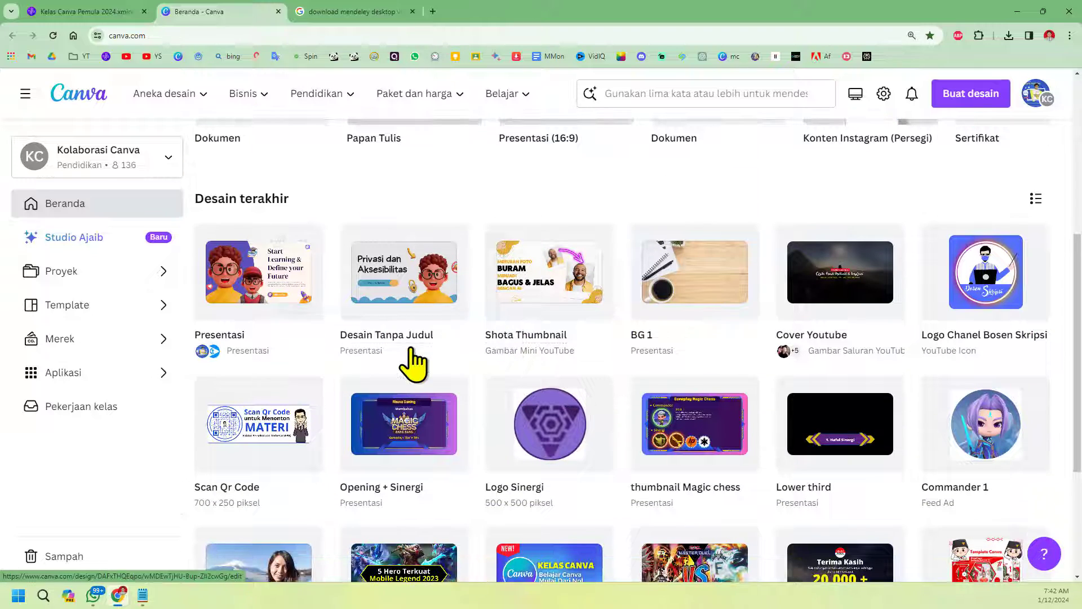
scroll(411, 352, down, 2)
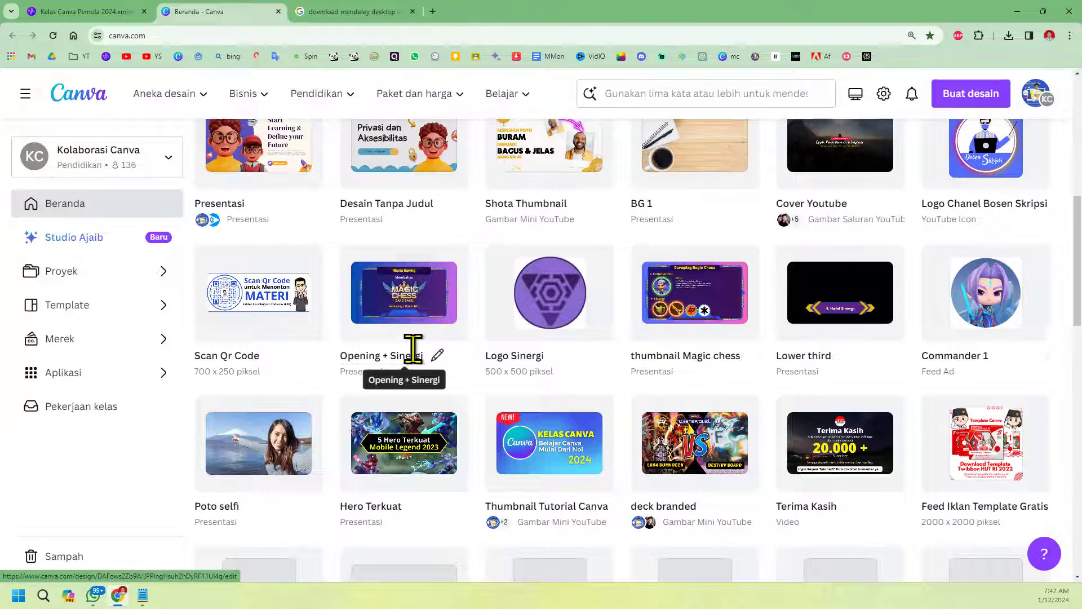
scroll(414, 349, down, 7)
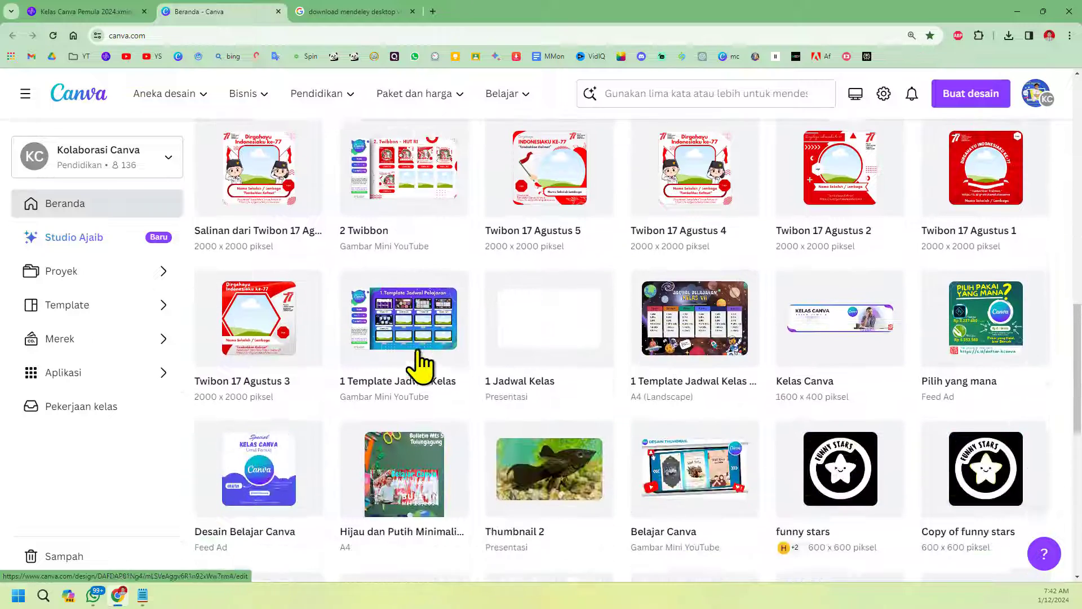
scroll(429, 367, down, 3)
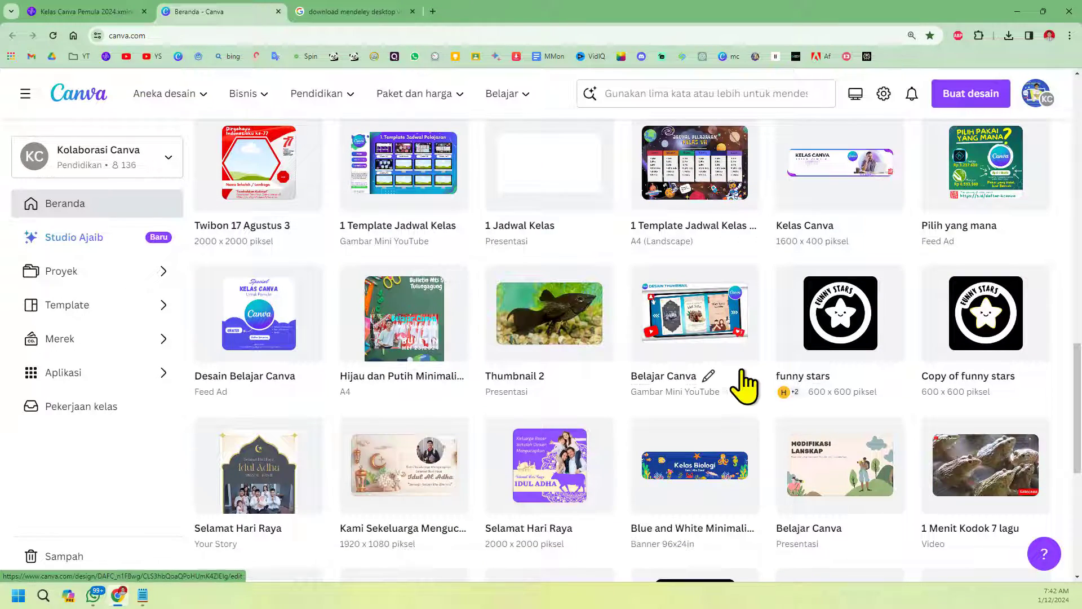
drag(1077, 391, 1068, 125)
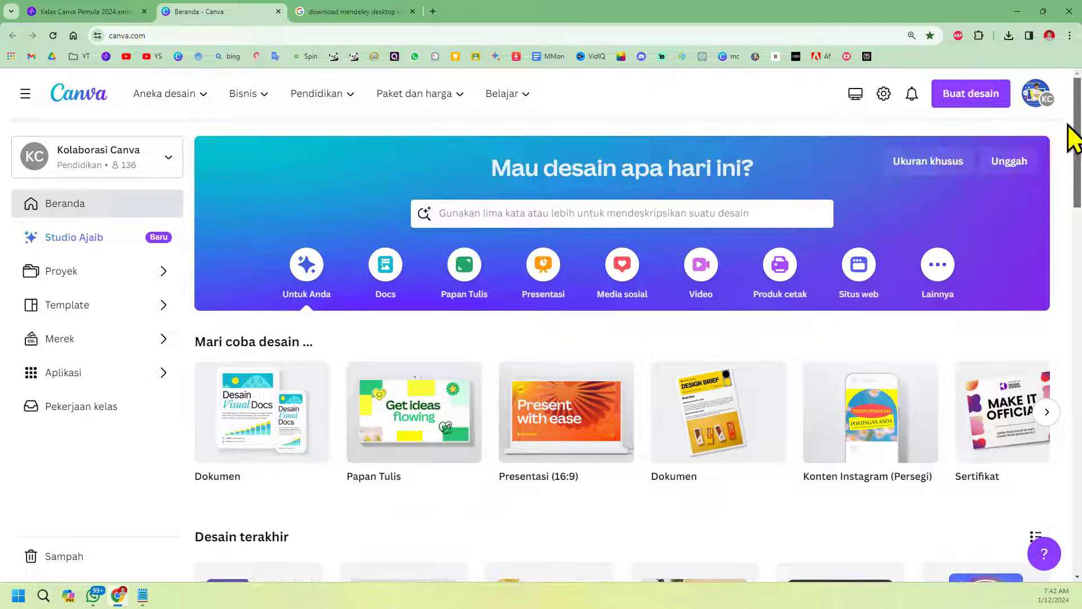
Browse the design types offered under Docs, Papan Tulis, Presentasi, Media sosial, Video and Produk cetak
click(387, 264)
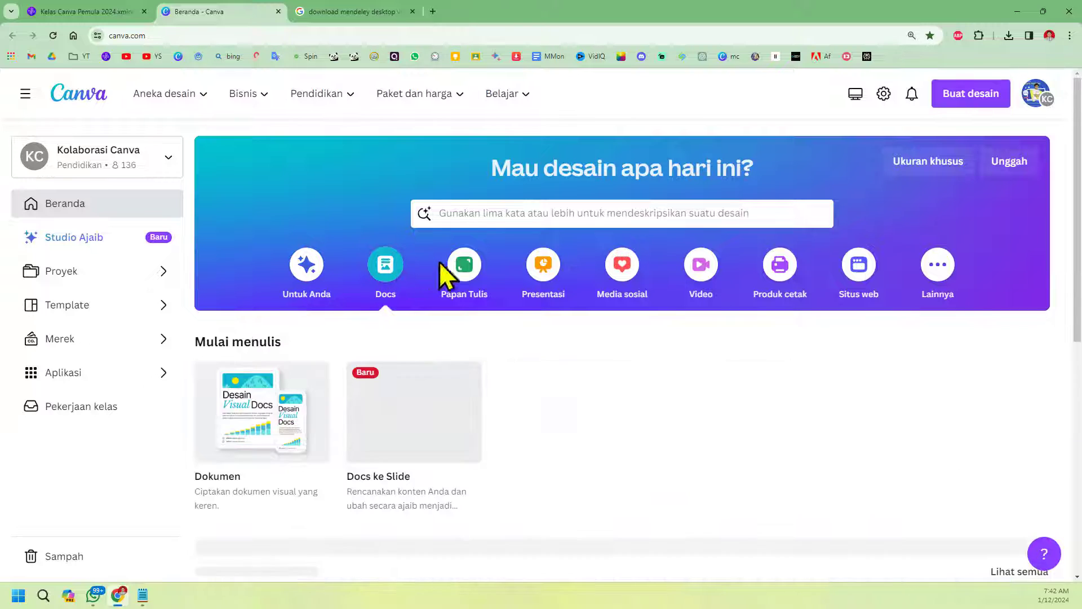
click(481, 264)
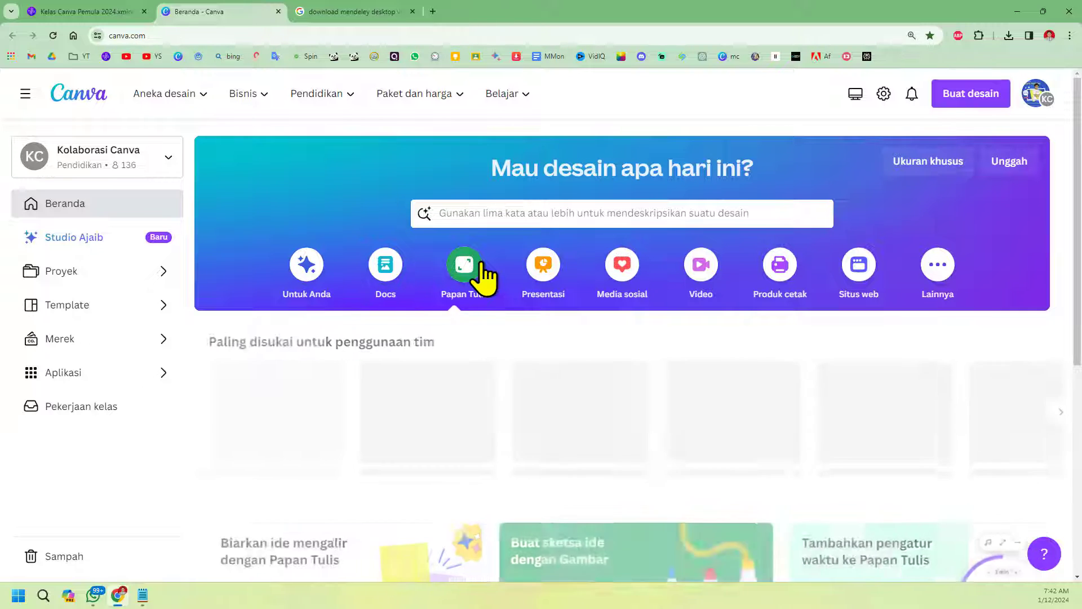
click(558, 270)
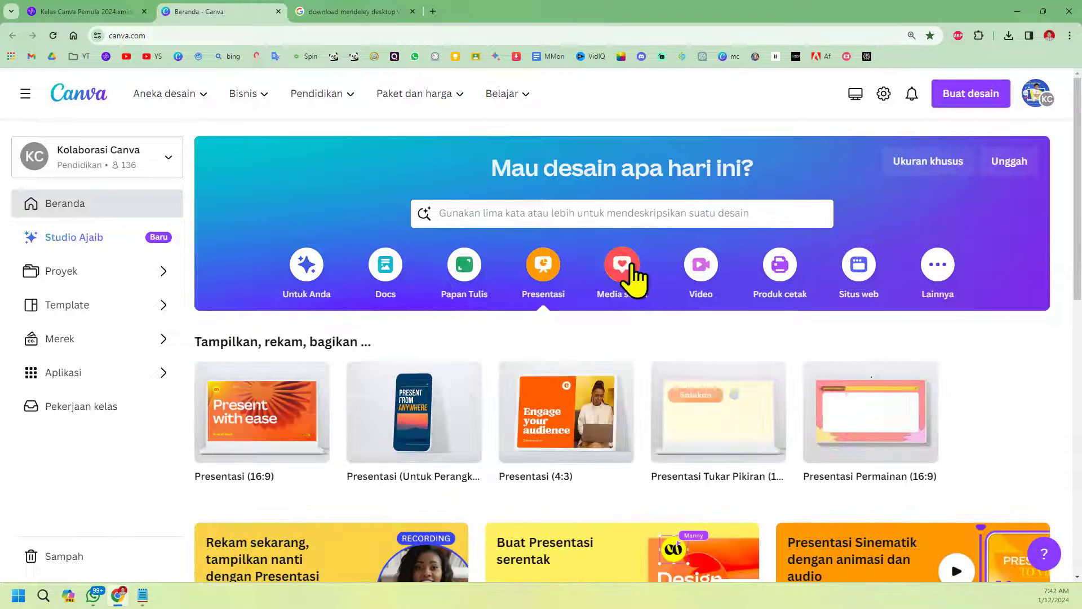
click(636, 273)
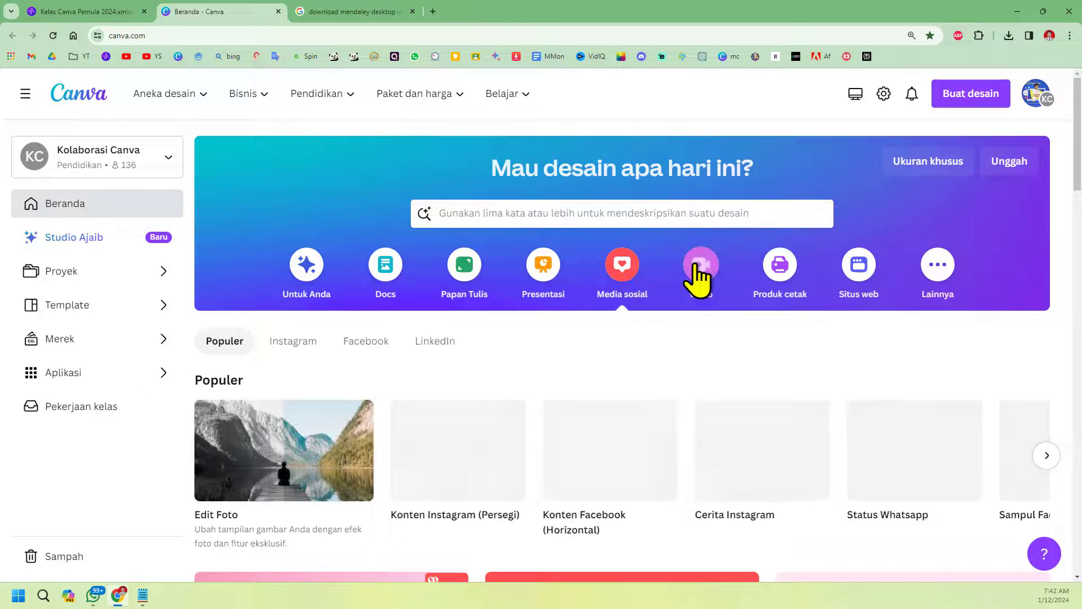
click(698, 274)
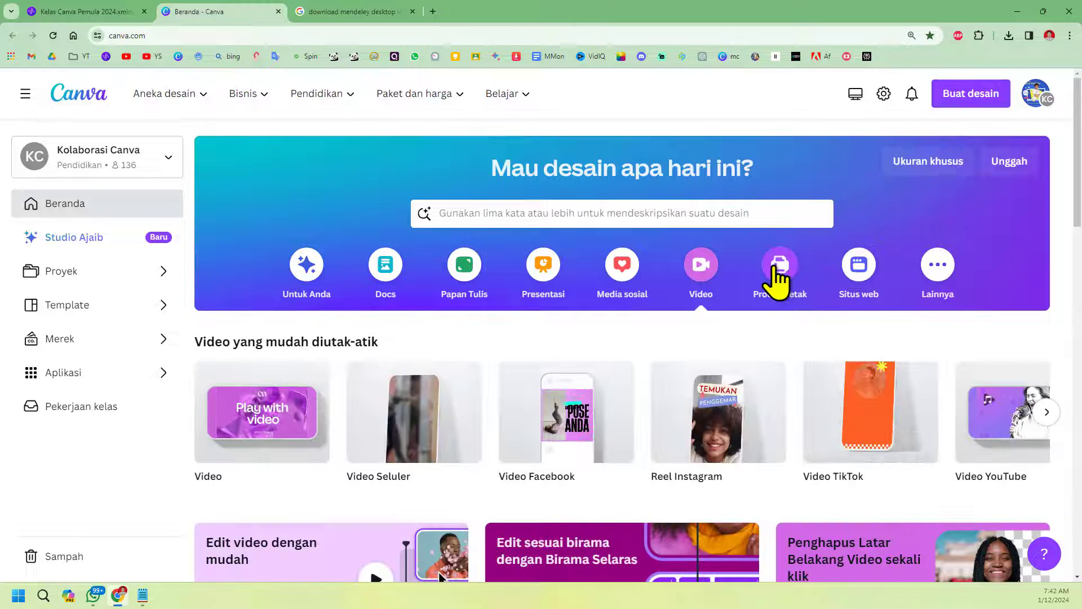
click(778, 273)
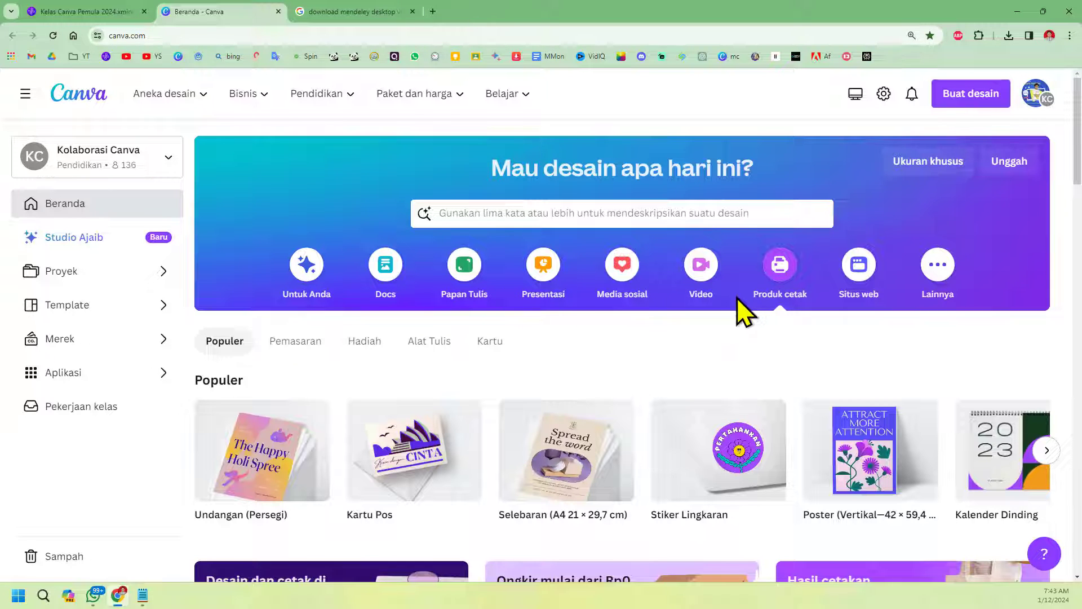
scroll(395, 420, down, 2)
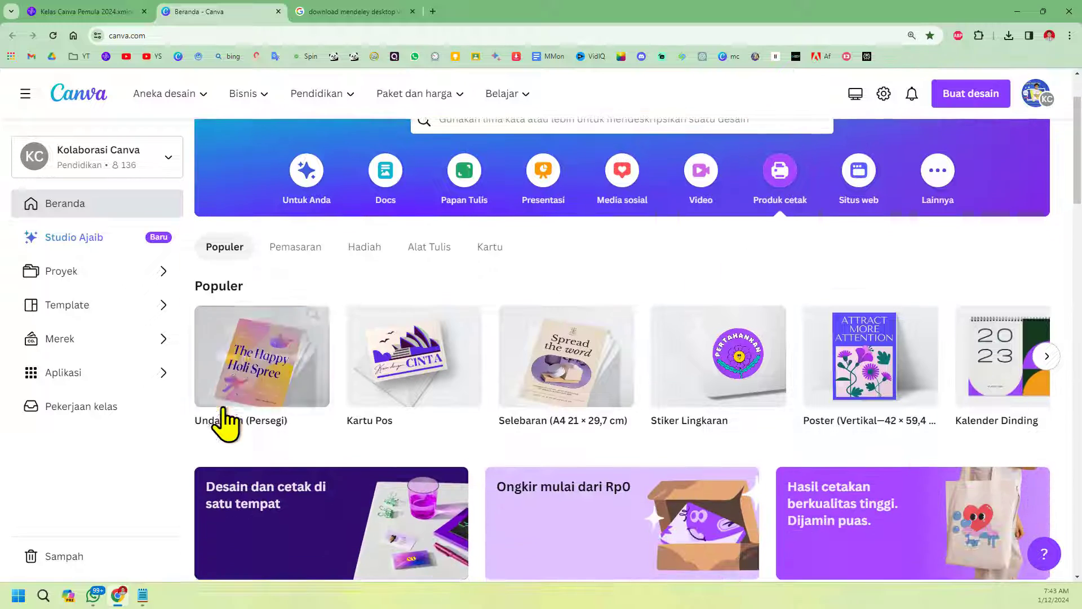
scroll(419, 403, up, 2)
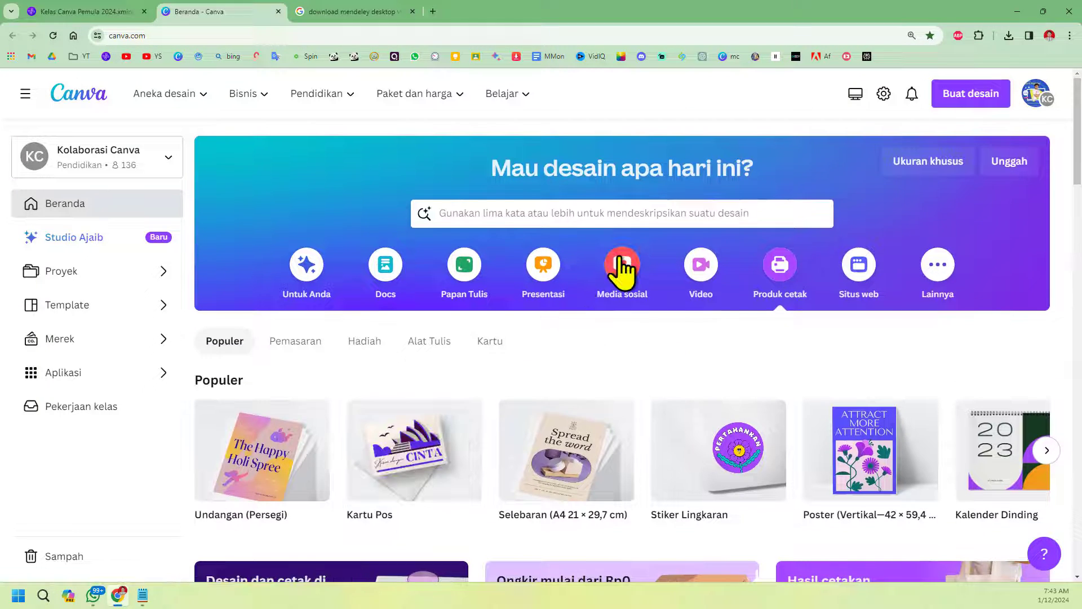
Review the Media sosial design types for Instagram, Facebook and LinkedIn, and open the list for creating a design
click(621, 266)
scroll(557, 386, down, 3)
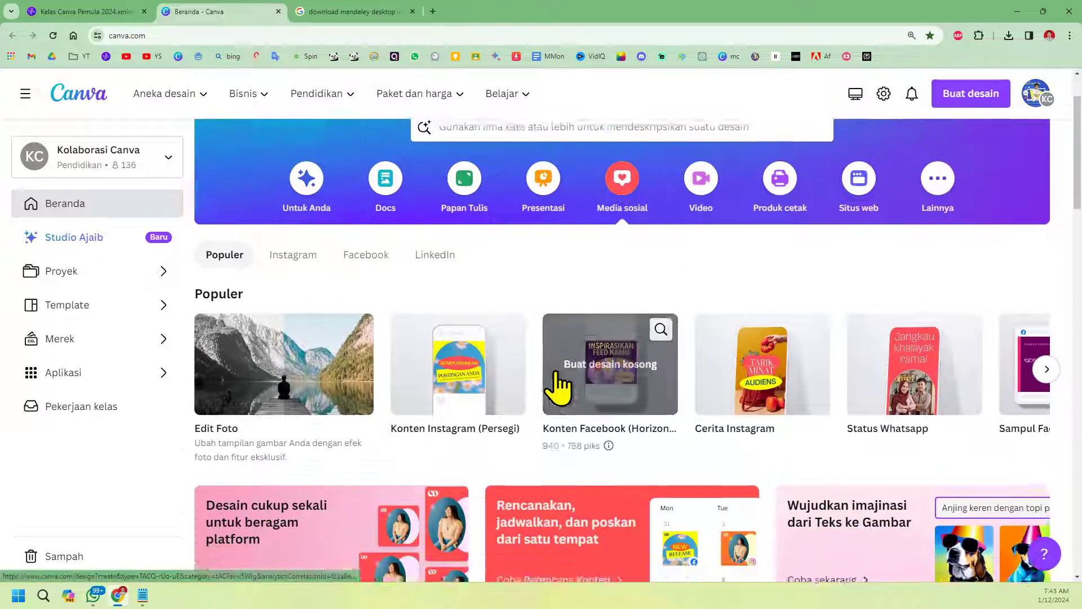
scroll(557, 386, down, 4)
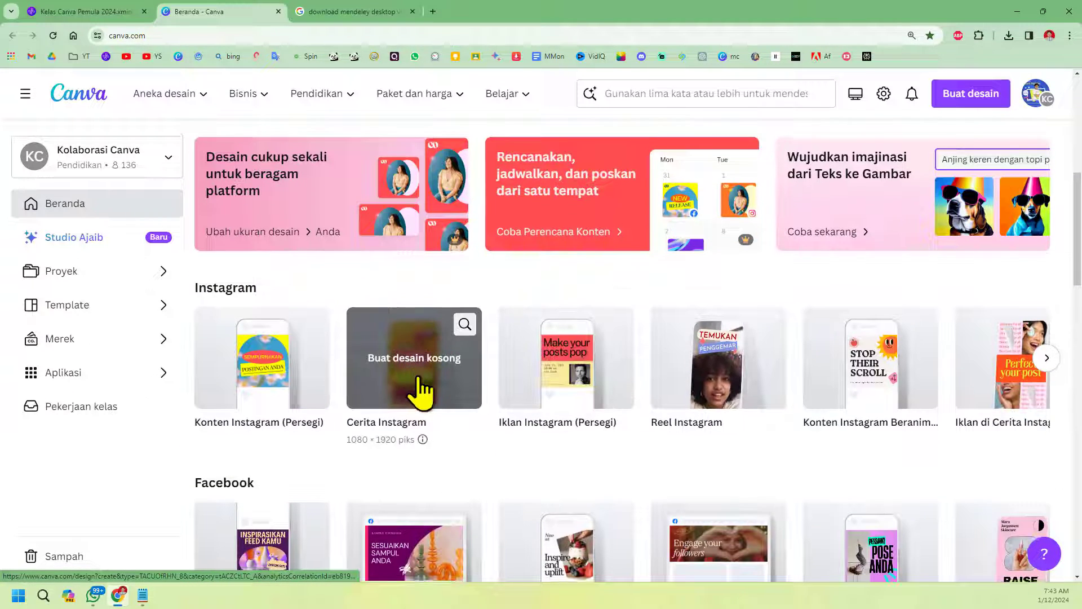
scroll(599, 447, down, 3)
scroll(606, 446, down, 5)
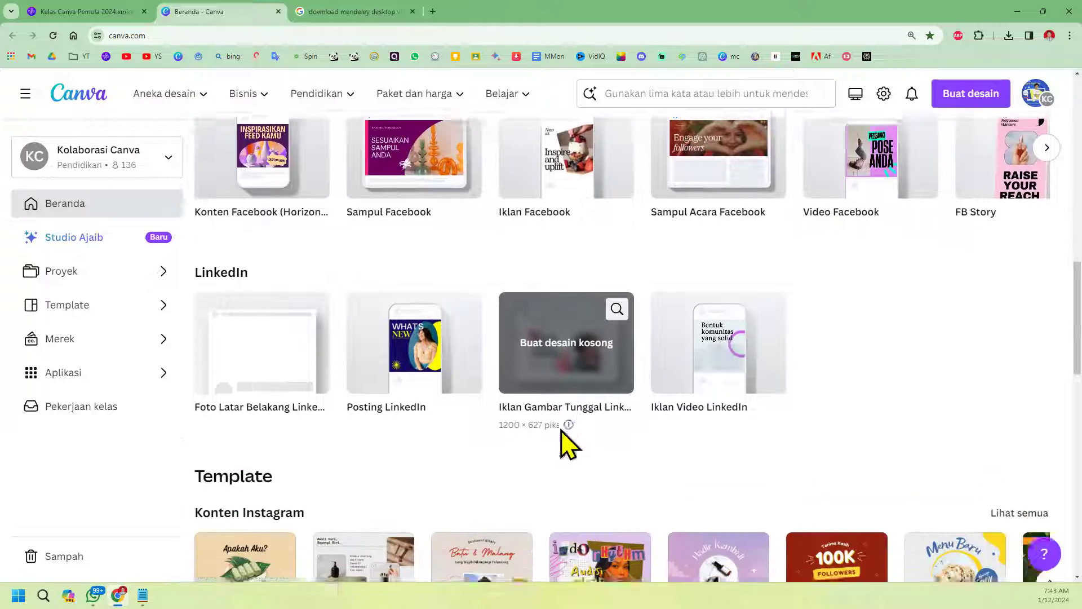
scroll(562, 439, up, 10)
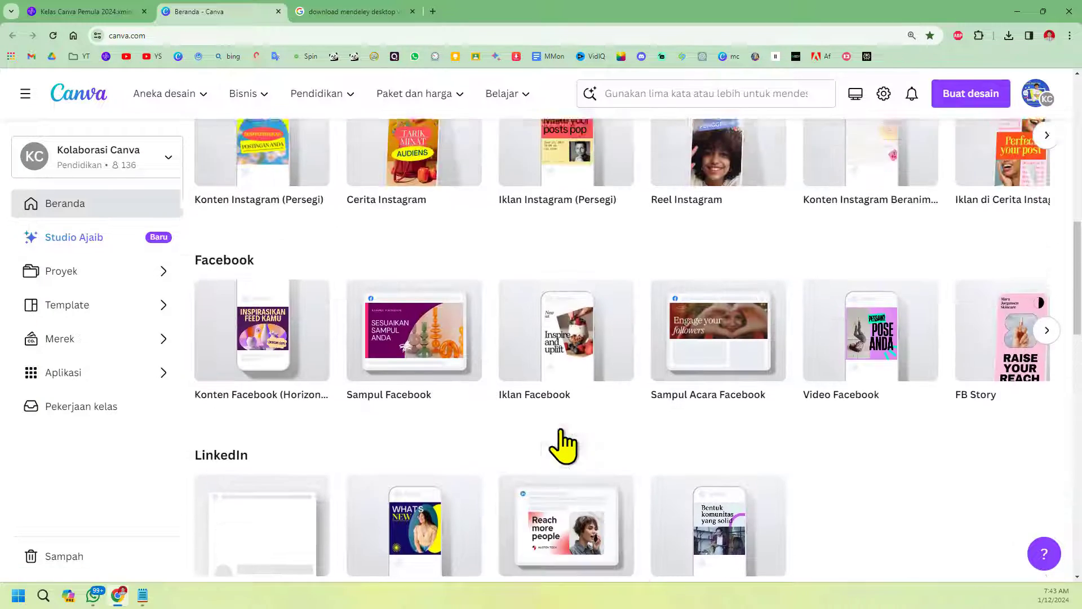
scroll(562, 440, up, 6)
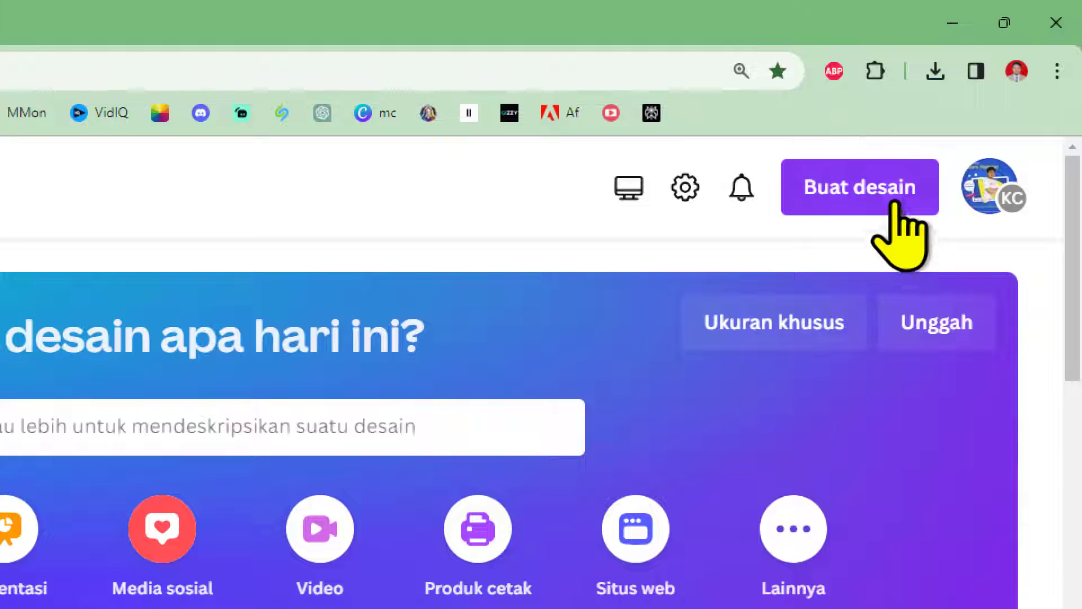
click(894, 191)
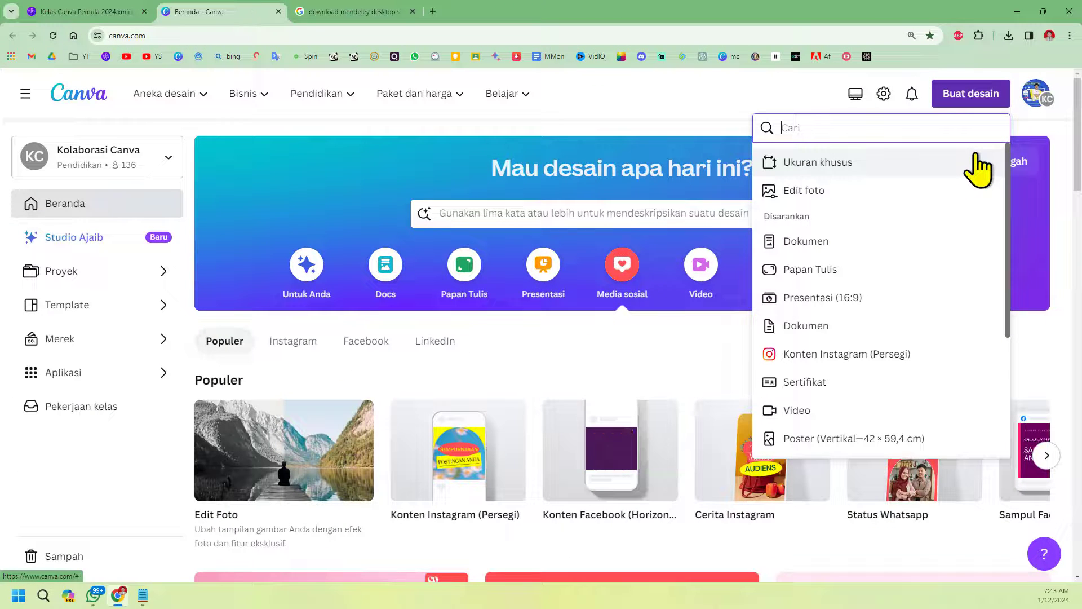
Switch to the Kelas Canva Pemula 2024 mind map in Xmind and expand the Membuat desain topic to read its subtopics
click(105, 8)
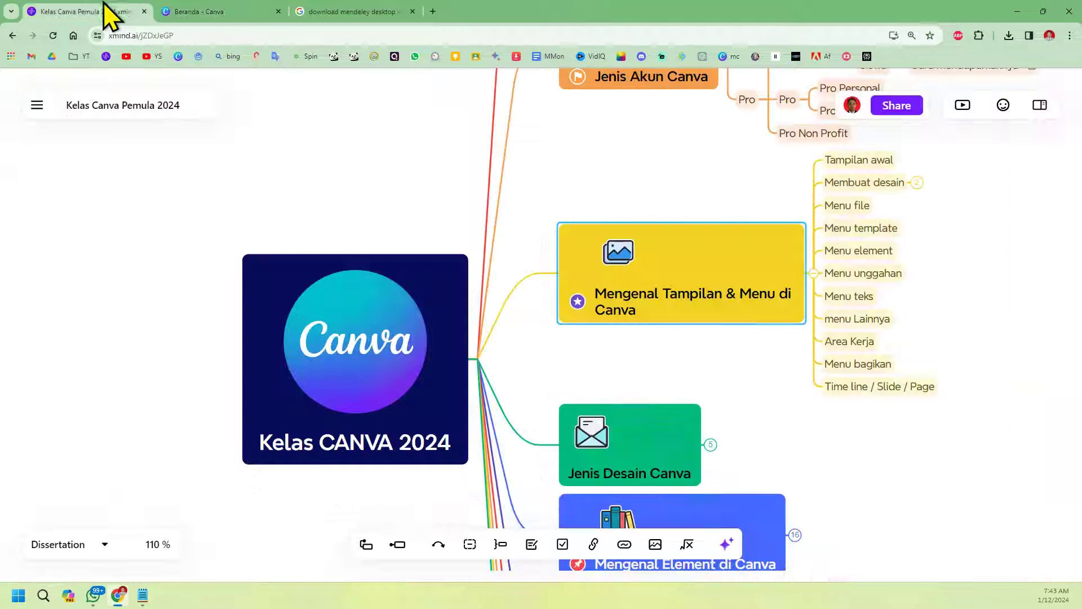
scroll(868, 211, right, 4)
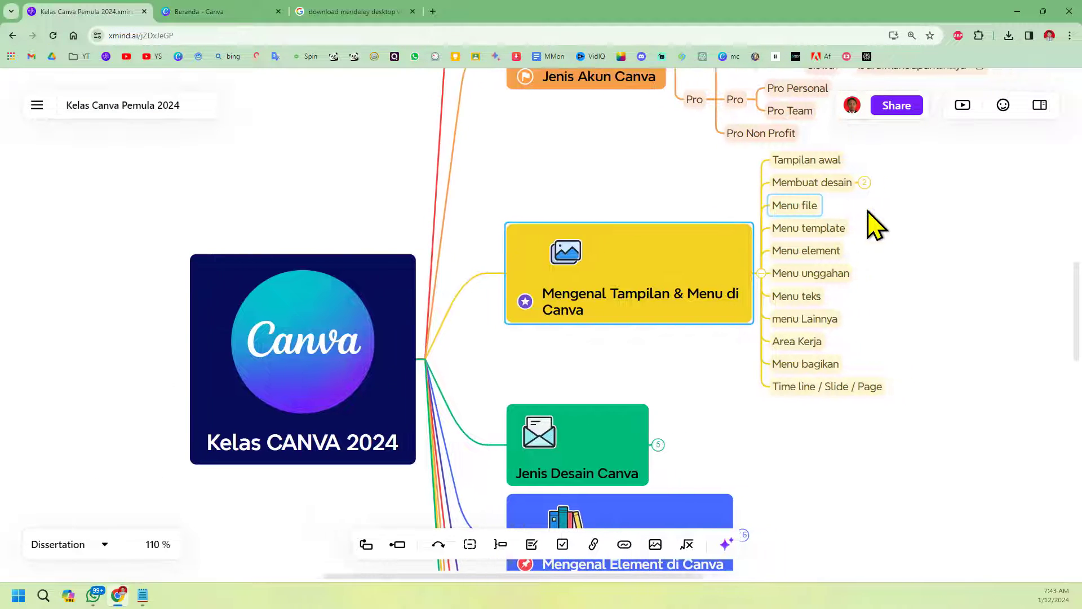
scroll(725, 189, up, 3)
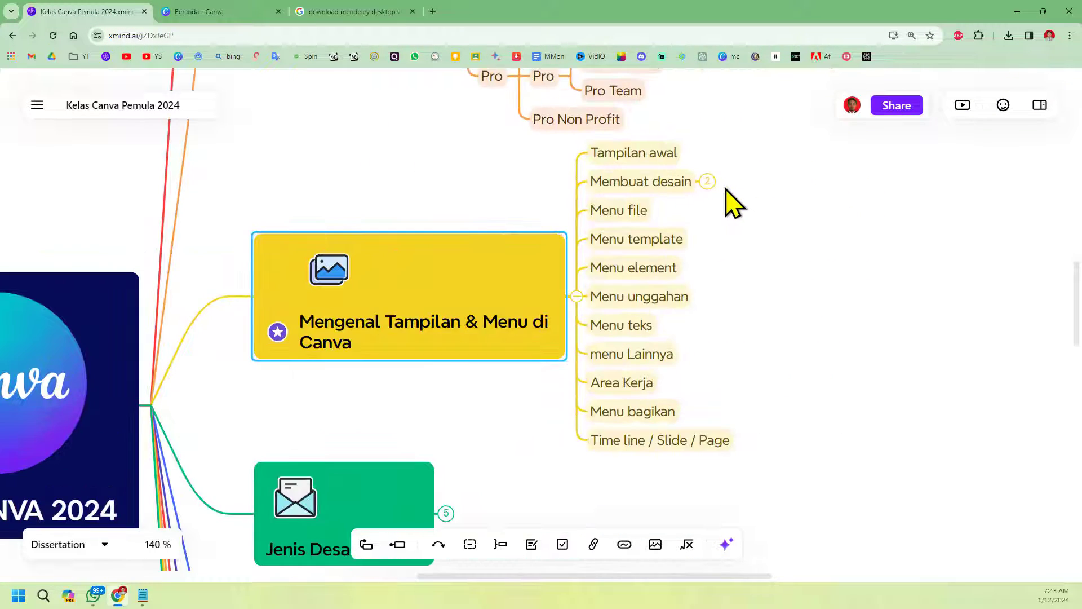
scroll(726, 189, up, 5)
scroll(725, 226, up, 1)
scroll(720, 247, up, 2)
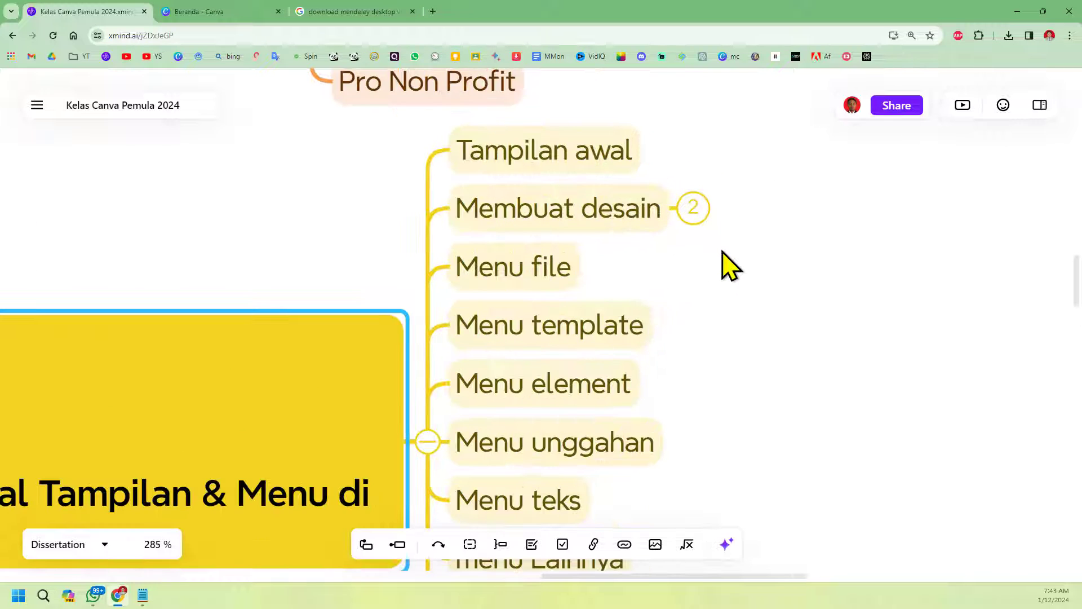
click(690, 207)
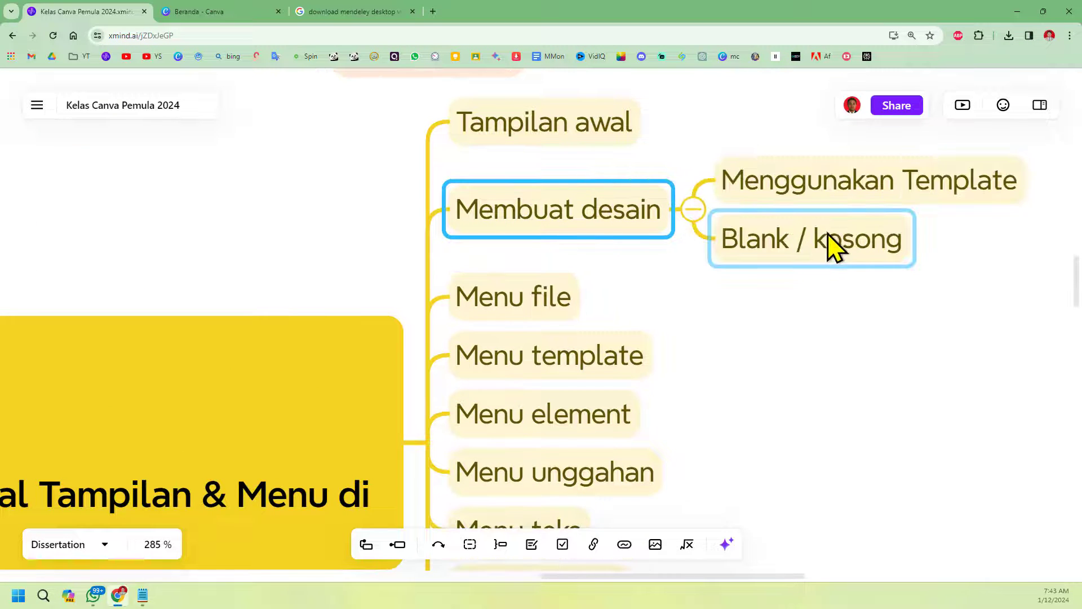
scroll(845, 217, up, 3)
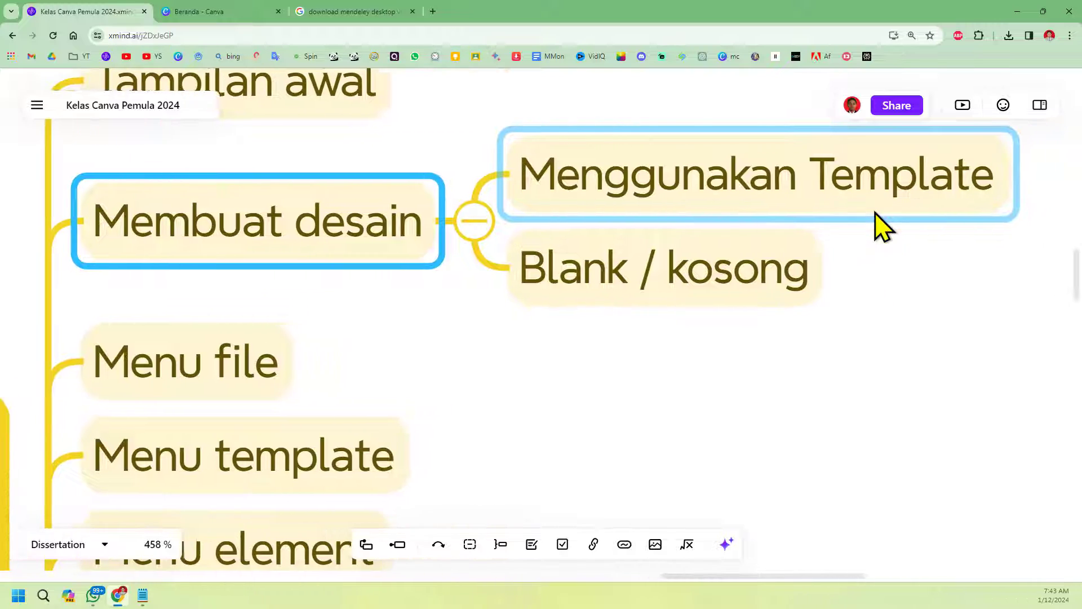
scroll(869, 253, right, 2)
click(858, 281)
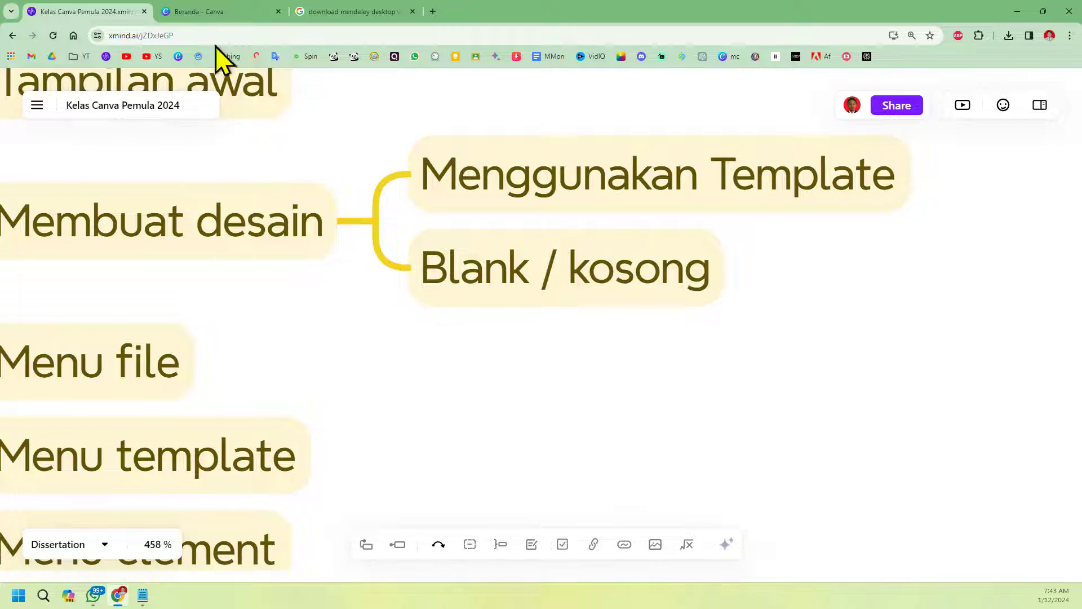
Switch back to the Canva home page and close the list for creating a design
click(214, 11)
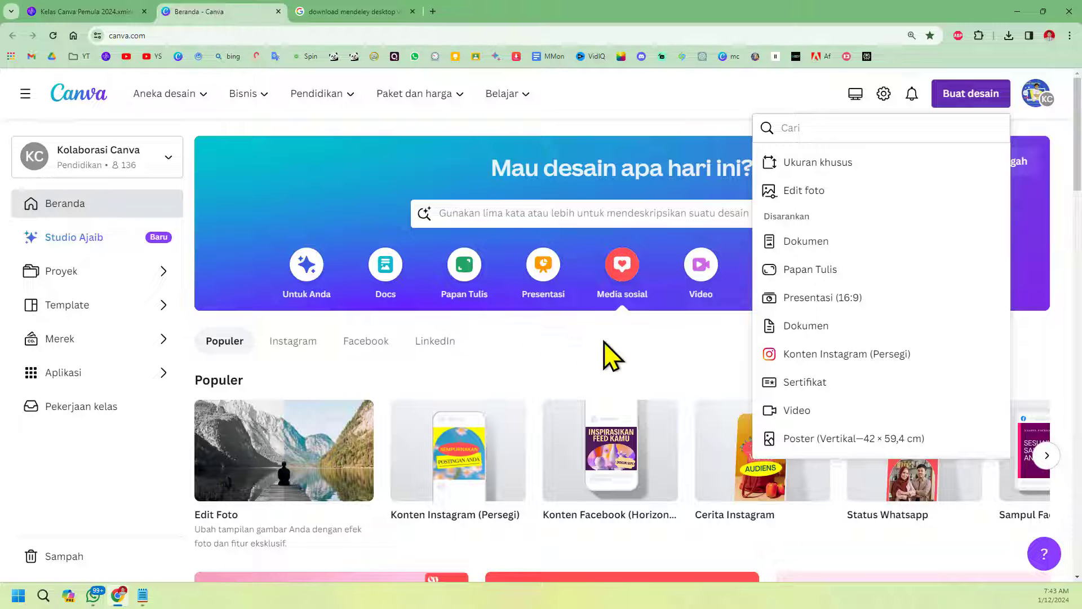
click(613, 355)
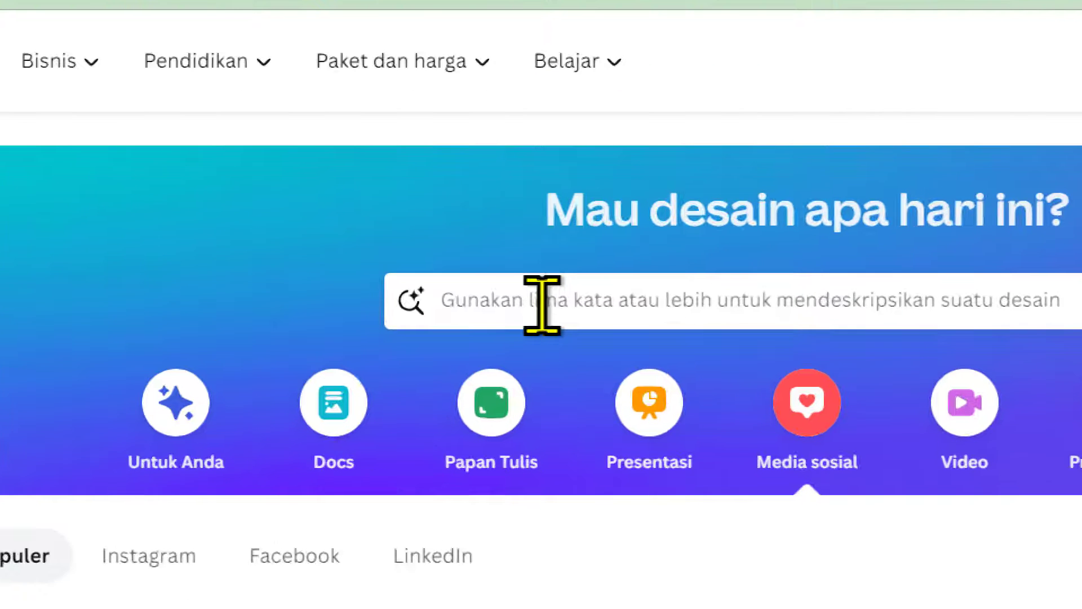
Search the Canva templates for "sertifikat" from the home page
click(542, 305)
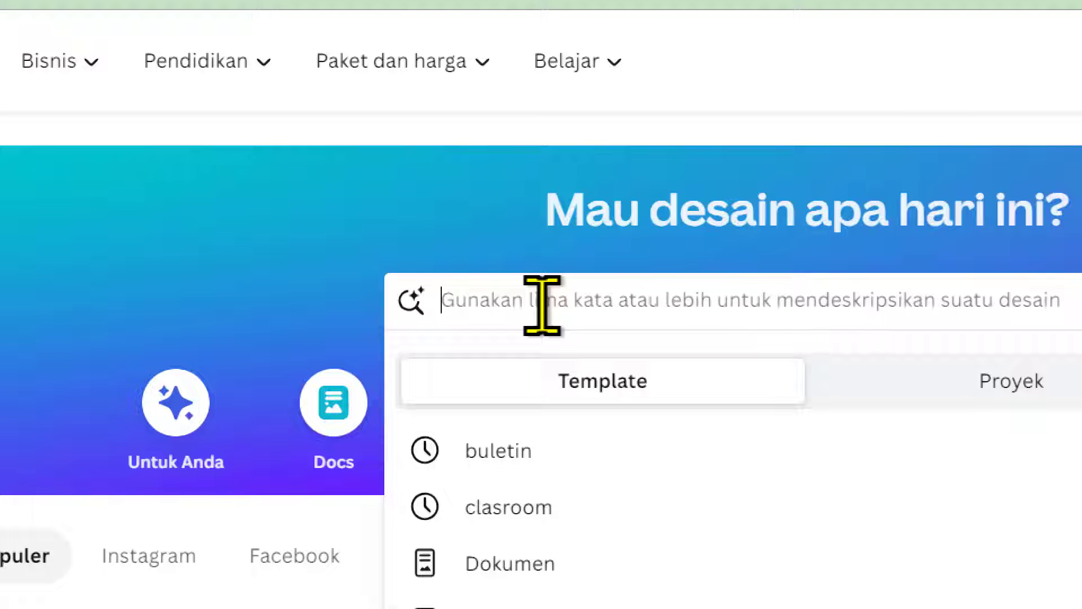
text(sertifikat)
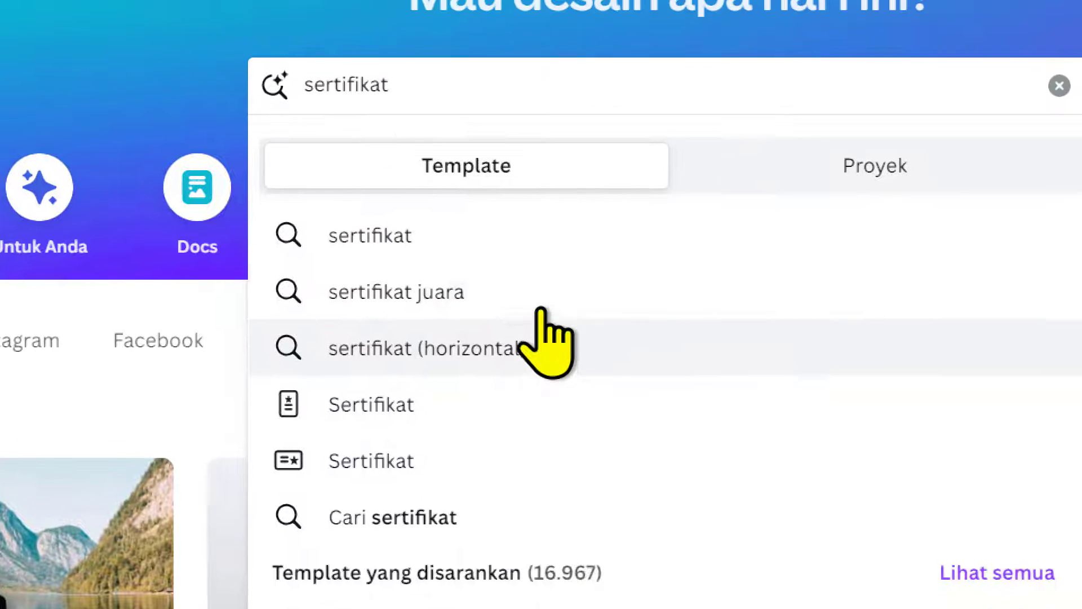
click(541, 255)
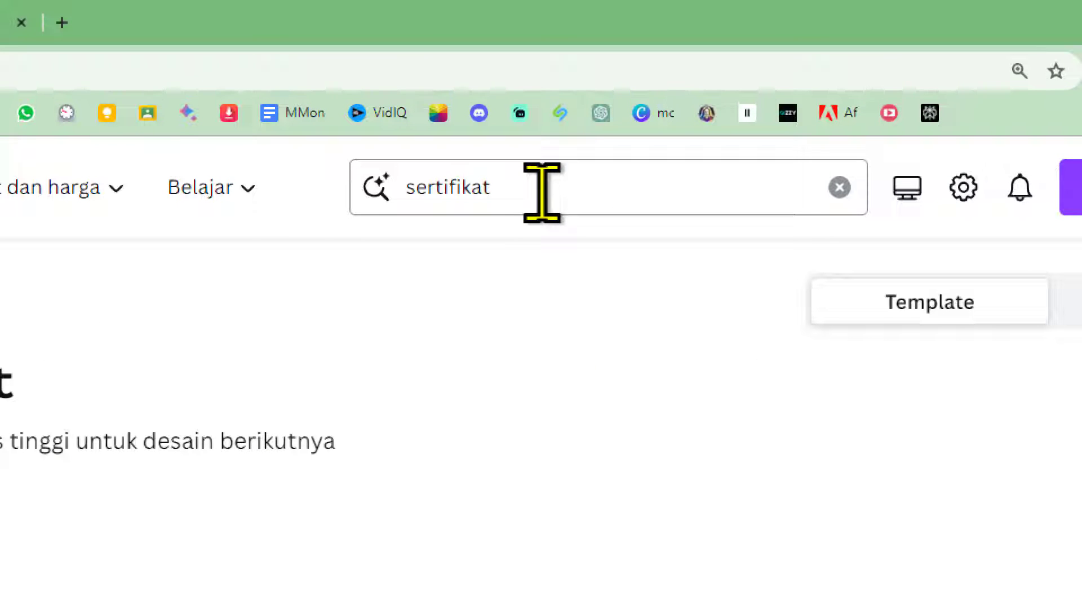
Compare the Template and Proyek search suggestions for "sertifikat"
click(542, 191)
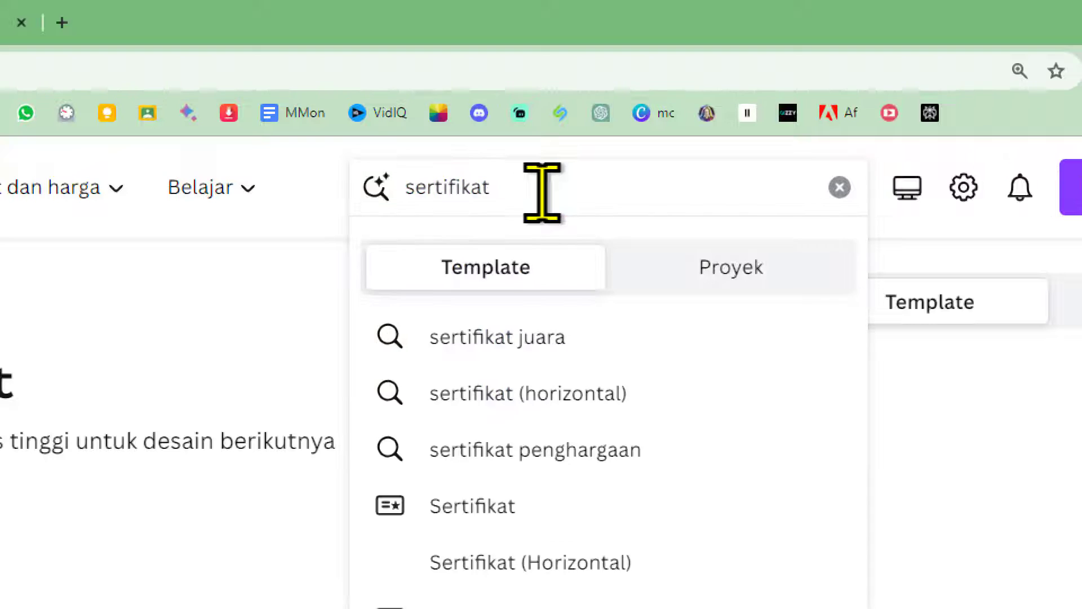
click(740, 283)
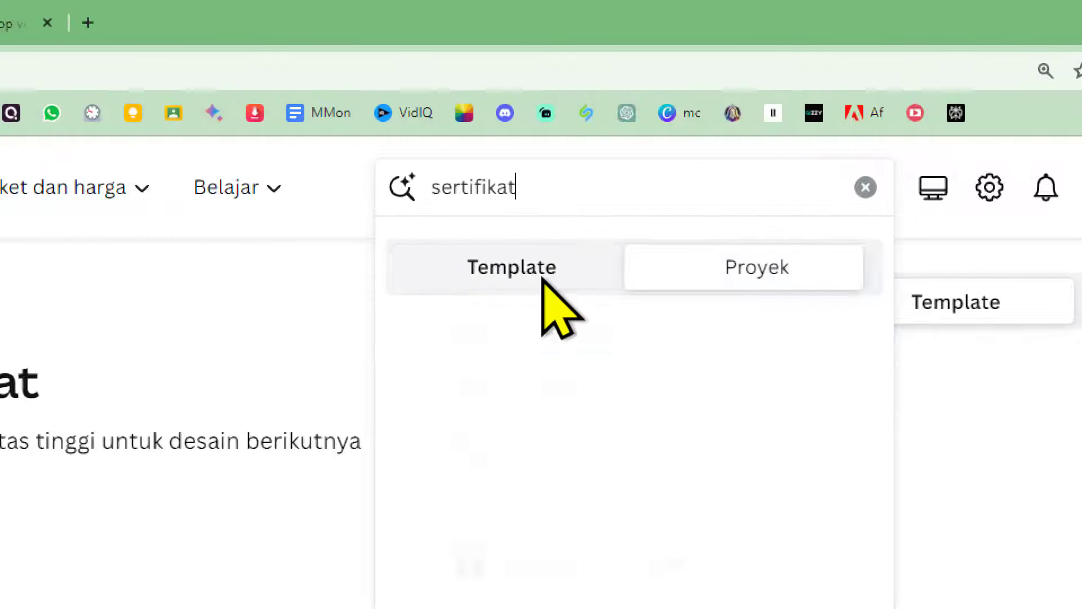
click(543, 280)
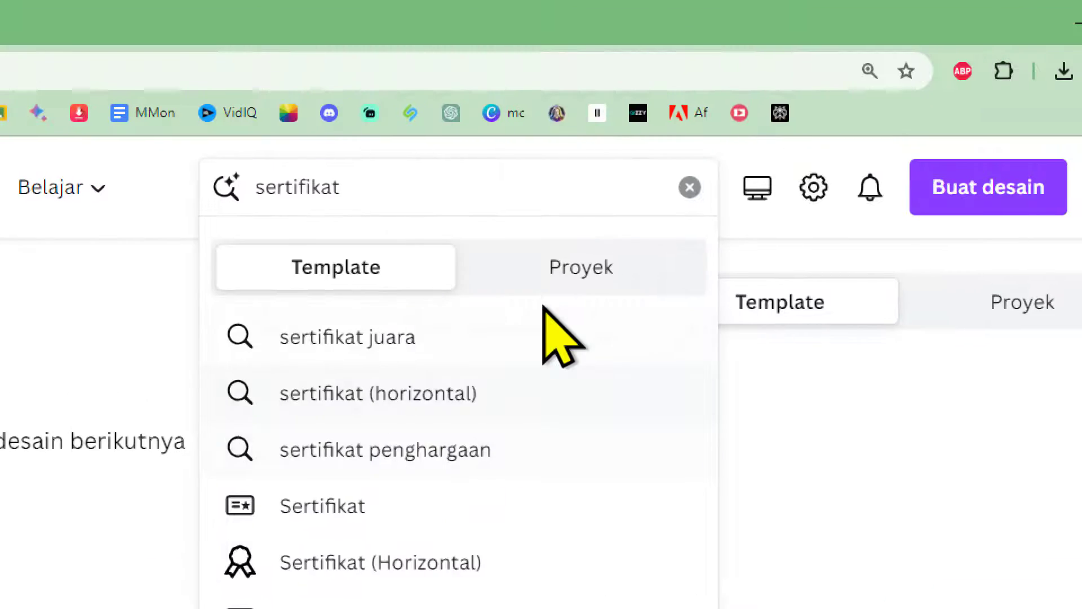
click(562, 276)
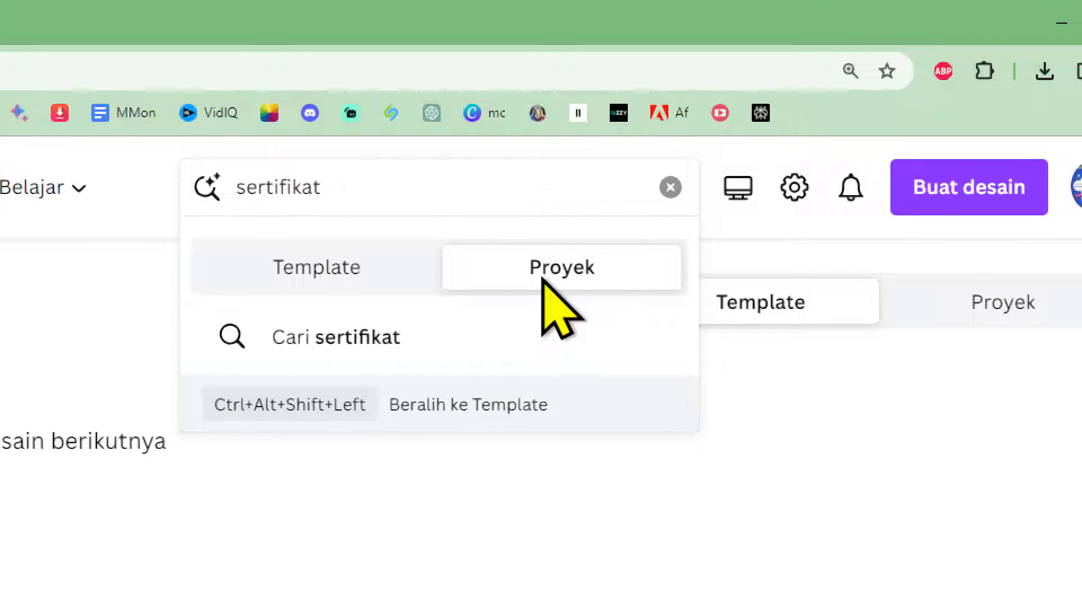
Look up "logo" among the existing projects, leaving the Template Sertifikat page open
drag(345, 187, 155, 189)
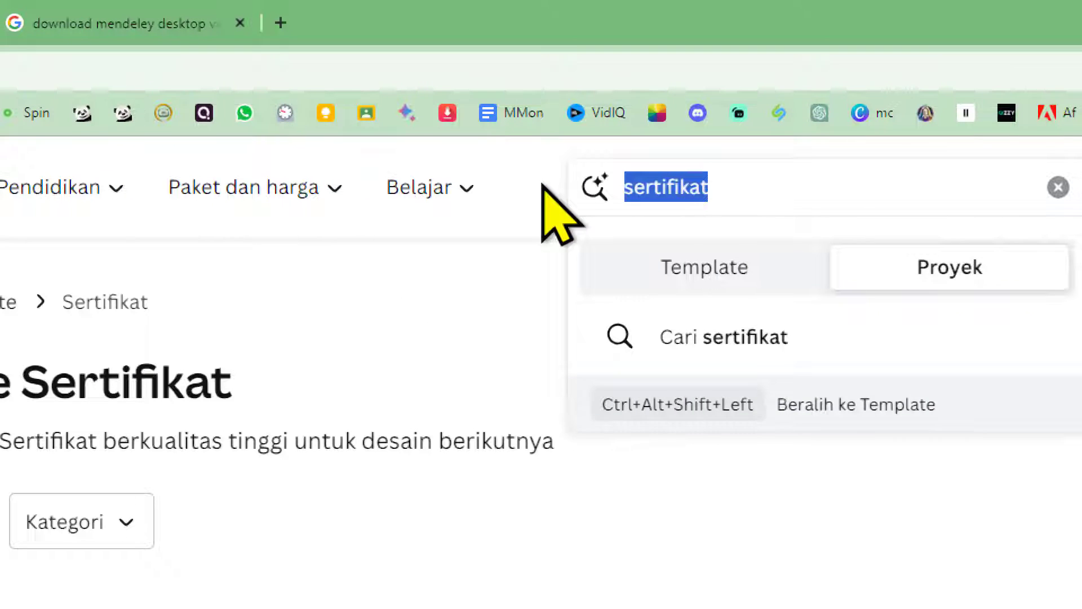
text(logo)
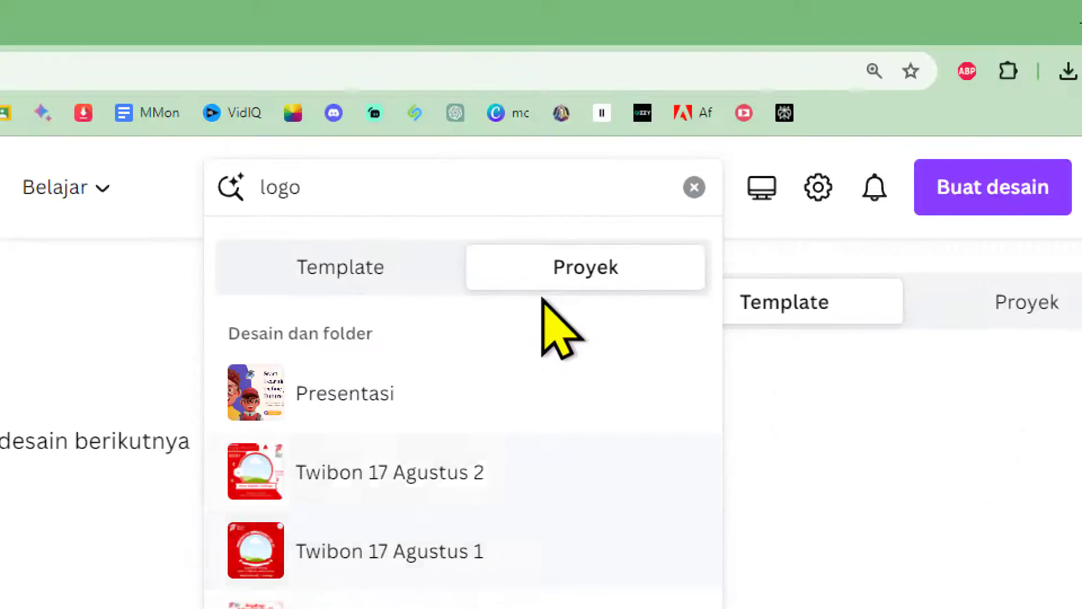
click(544, 252)
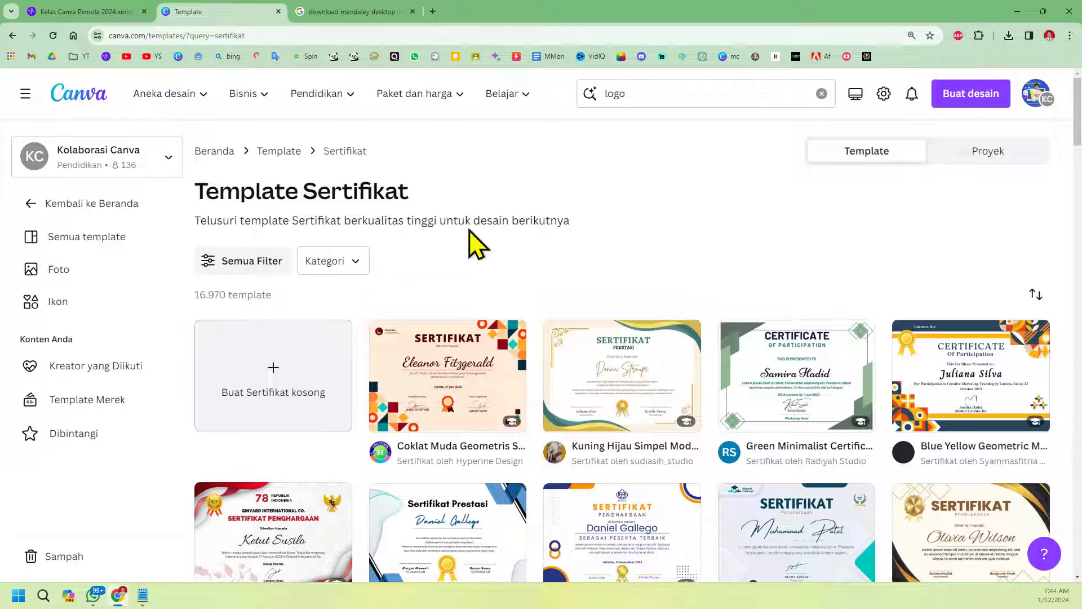
Open the Putih Biru Abu Modern Minimalis Sertifikat Penghargaan template by Rayhan Studio for customizing in the editor
scroll(592, 299, down, 2)
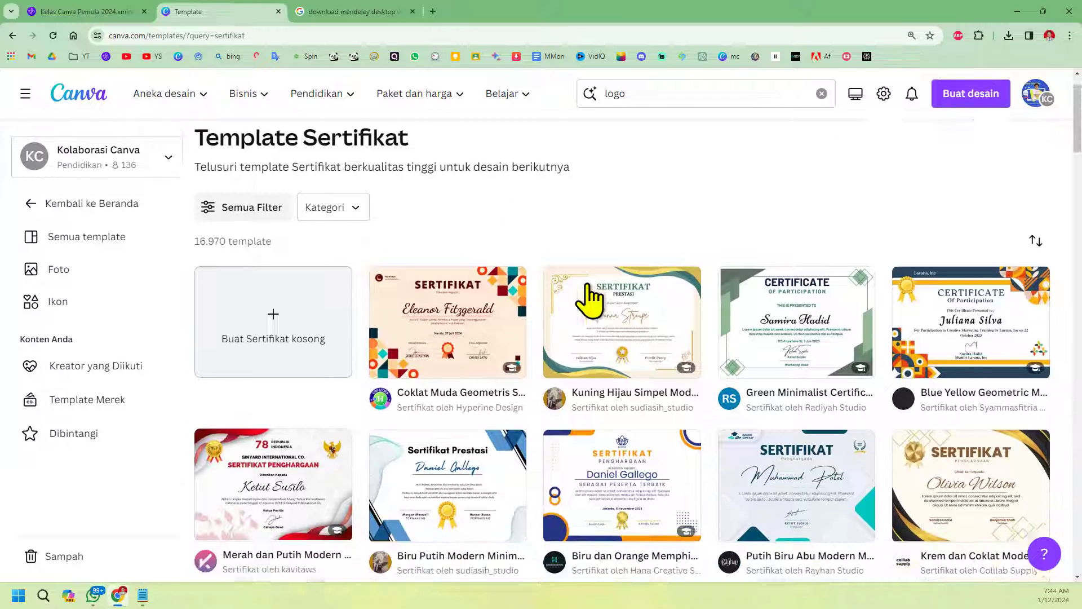
click(772, 439)
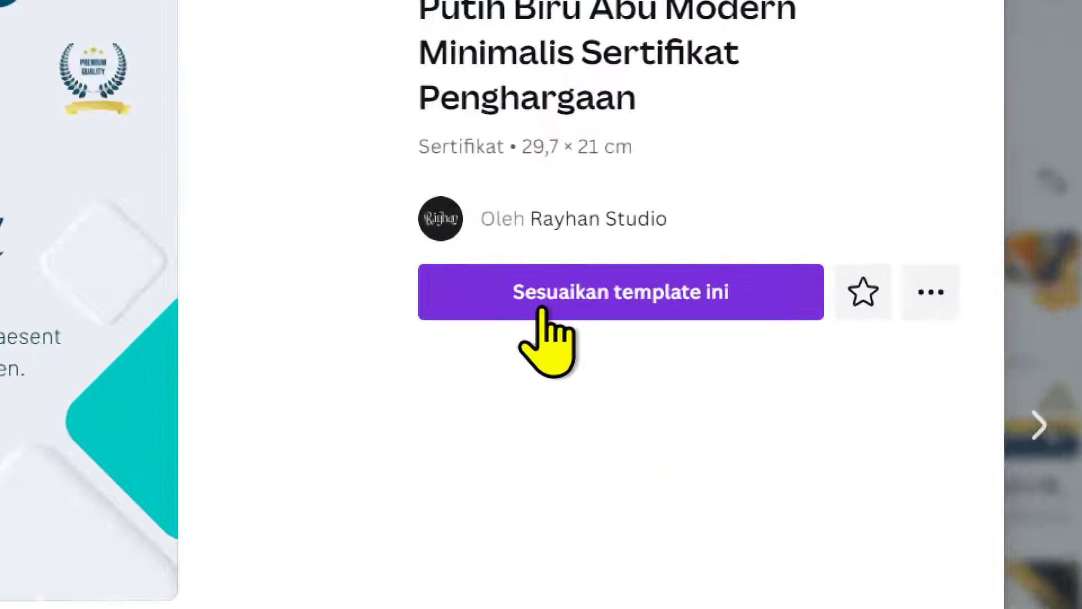
click(541, 310)
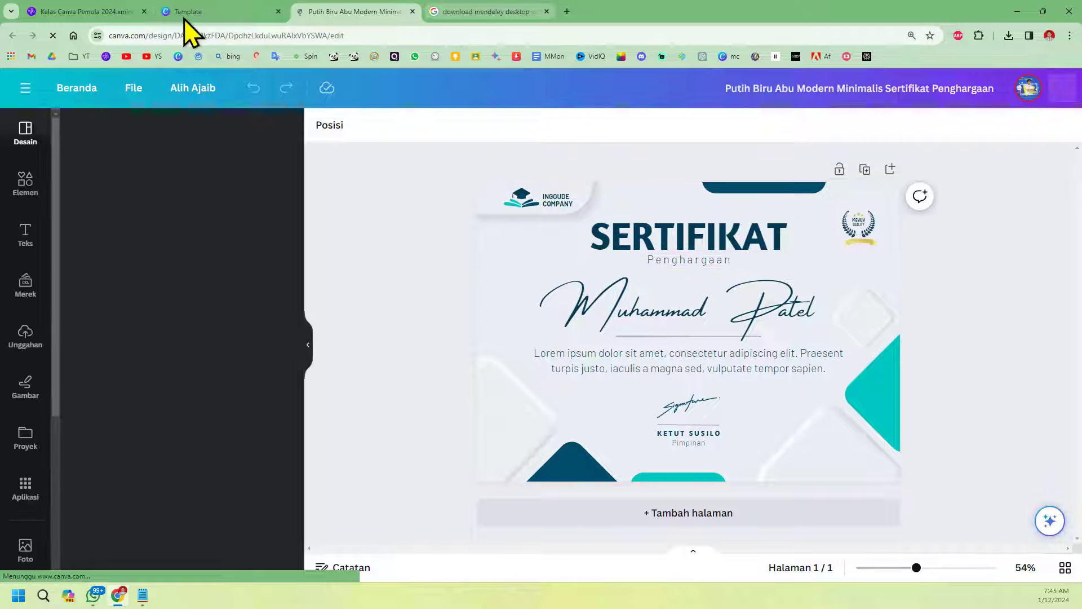
Close the Mendeley download search page and select the Blank / kosong topic in the Kelas Canva Pemula 2024 mind map in Xmind
click(547, 11)
click(111, 12)
click(598, 285)
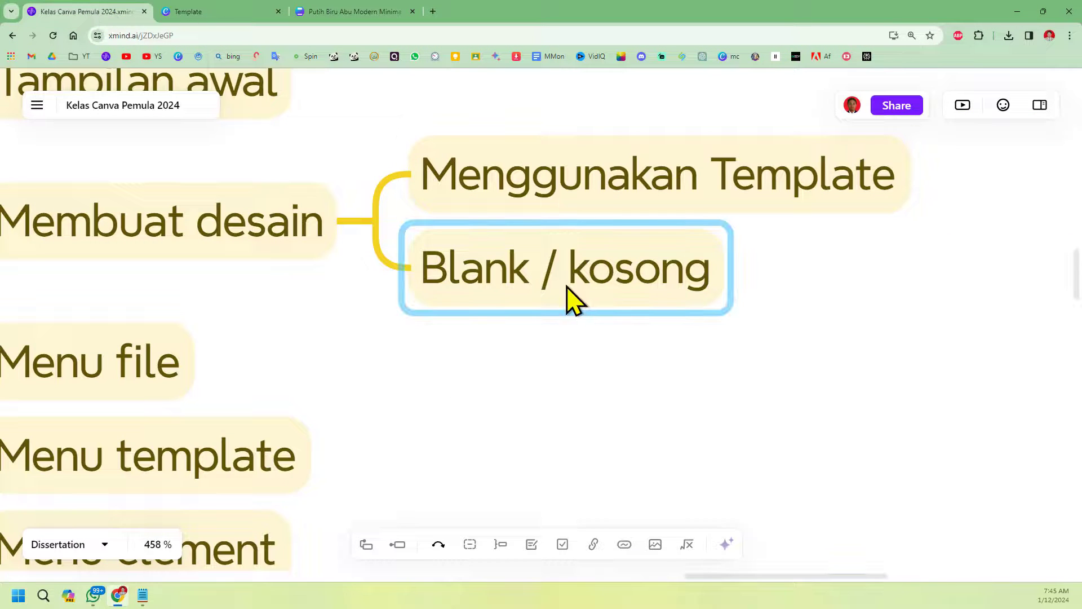
Switch back to Canva's template page, close the certificate preview and return to Beranda
click(225, 13)
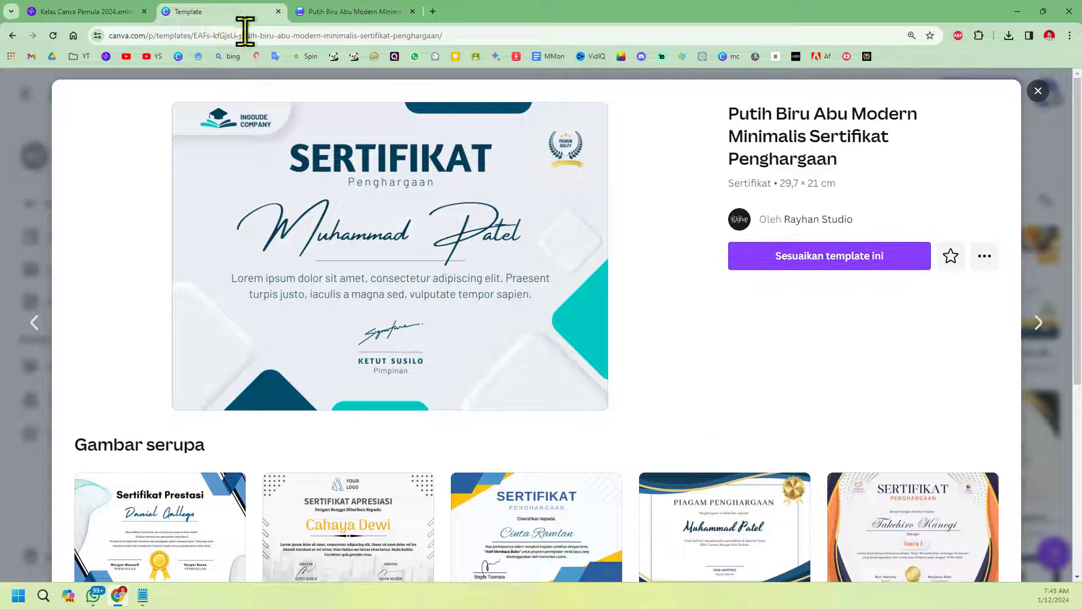
click(1039, 90)
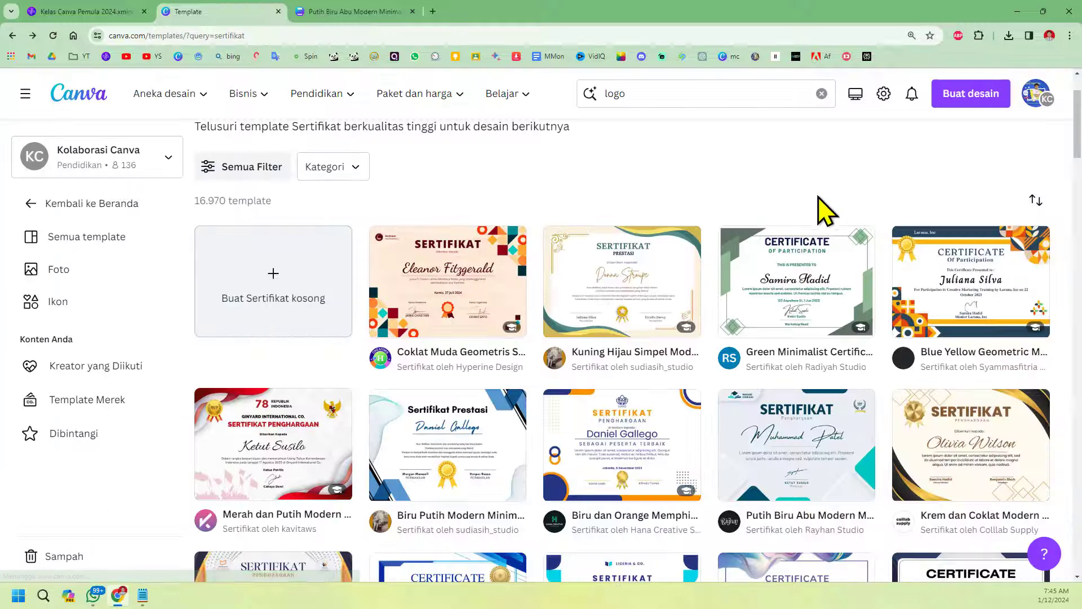
scroll(699, 310, up, 2)
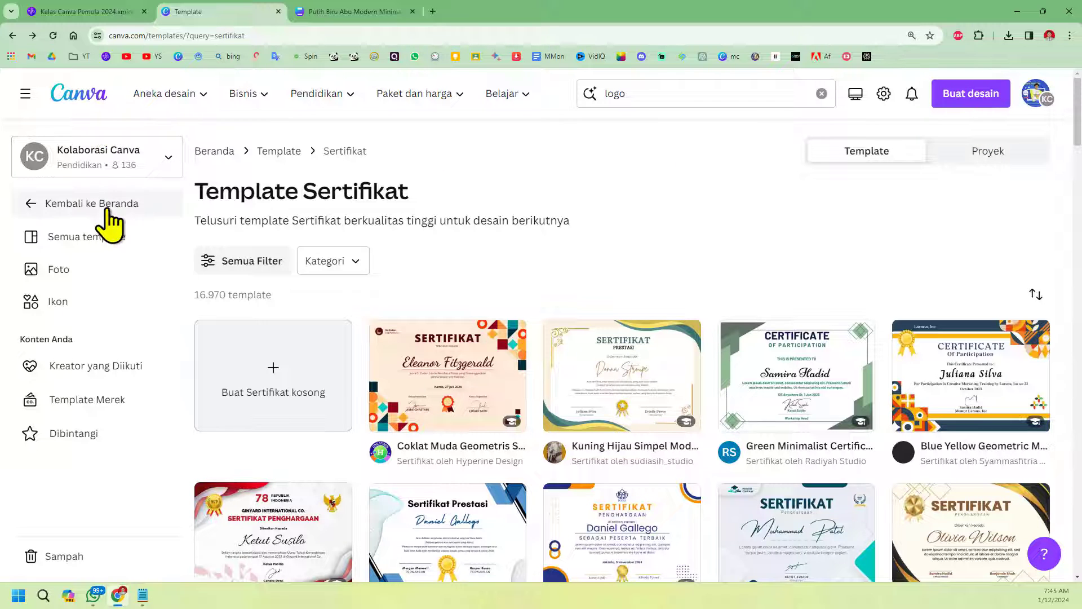
click(104, 206)
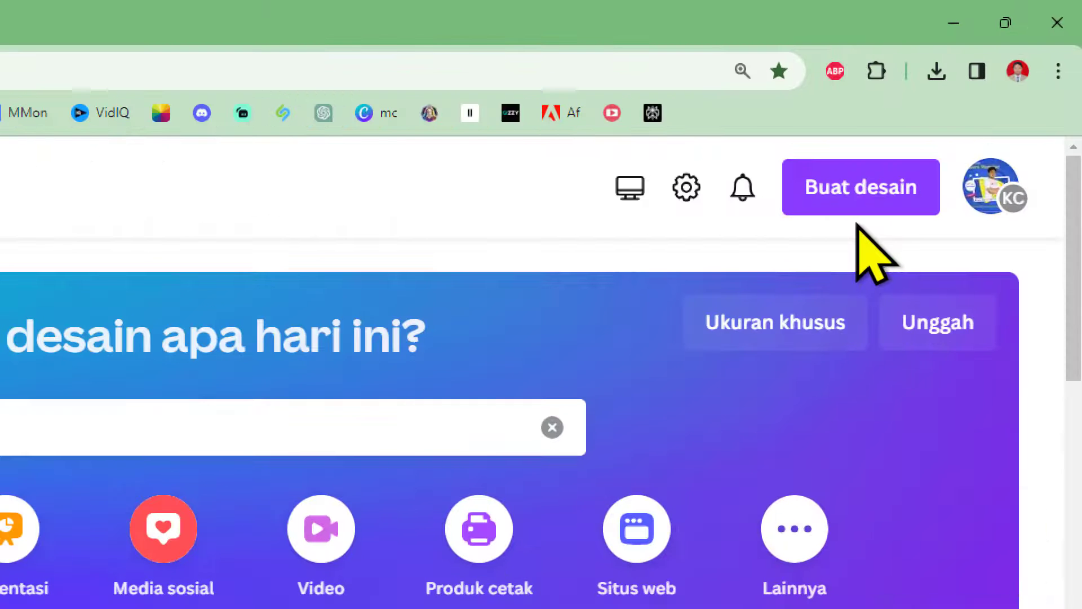
Create a blank Thumbnail YouTube design of 1280 × 720 piksel, finding the design type with "thumbn"
click(851, 210)
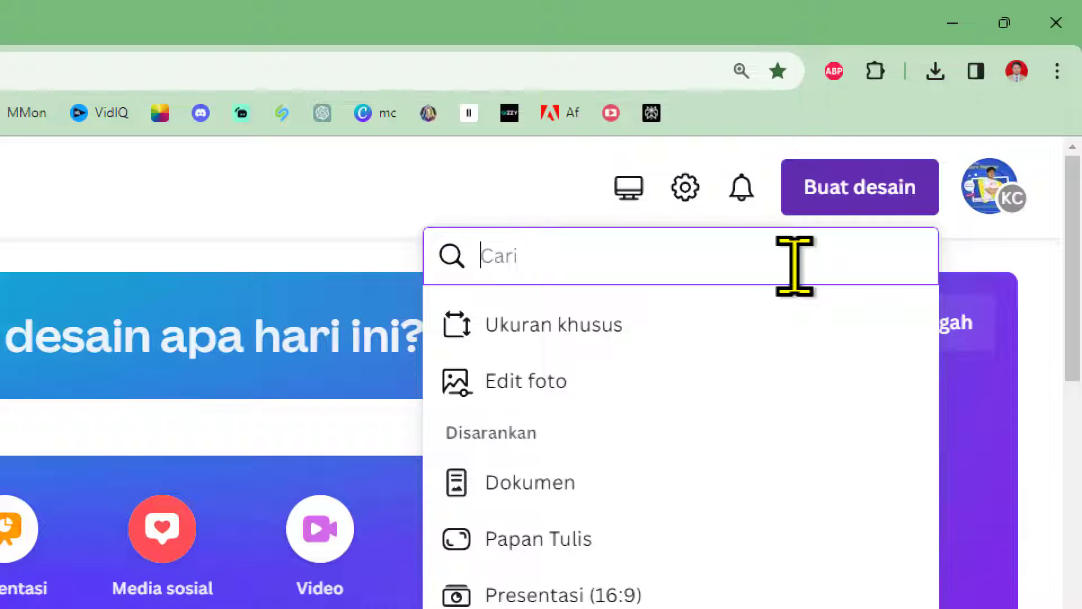
text(thumbn)
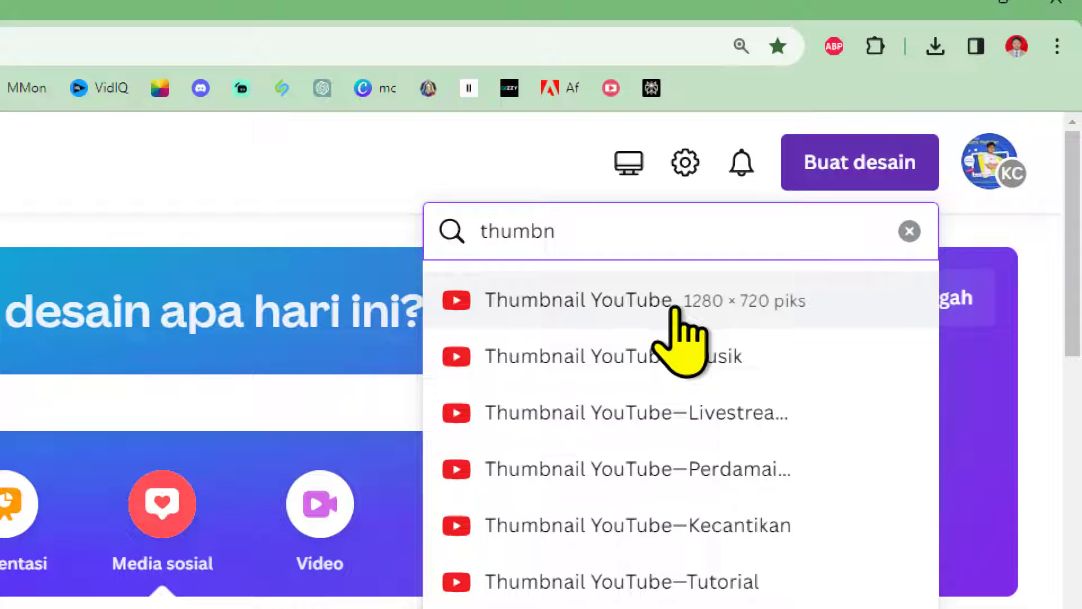
click(675, 309)
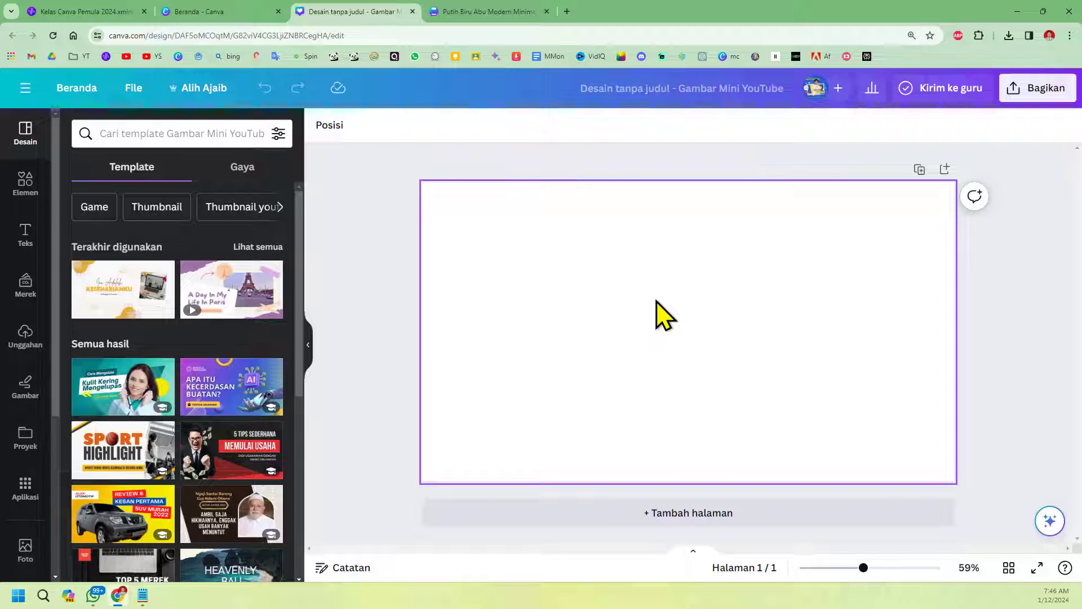
Return to the Canva home page and start a custom-size design (Ukuran khusus) with a width of 100
click(217, 2)
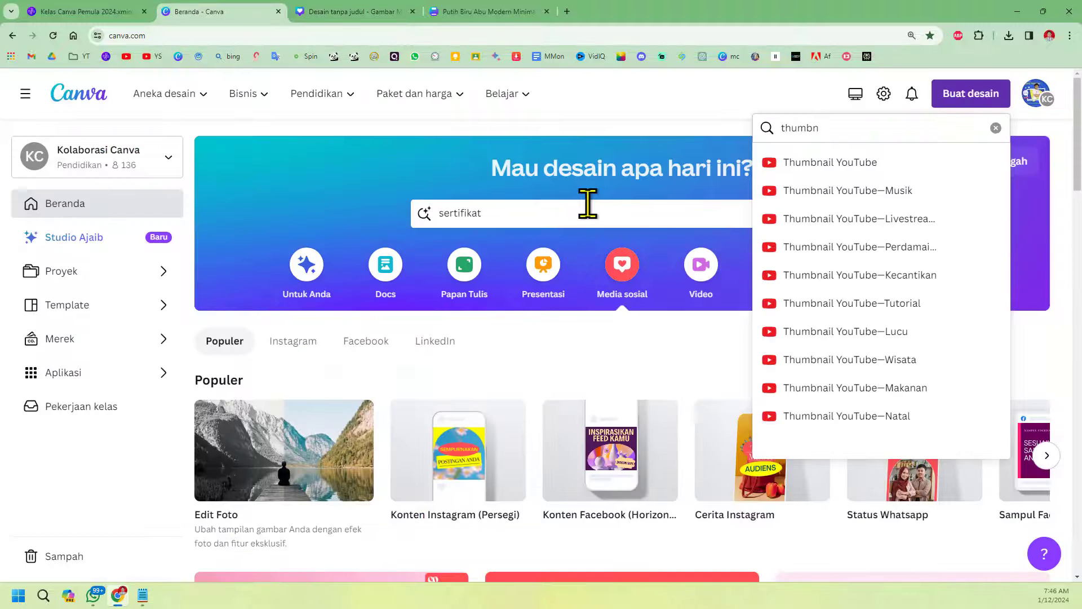
click(996, 128)
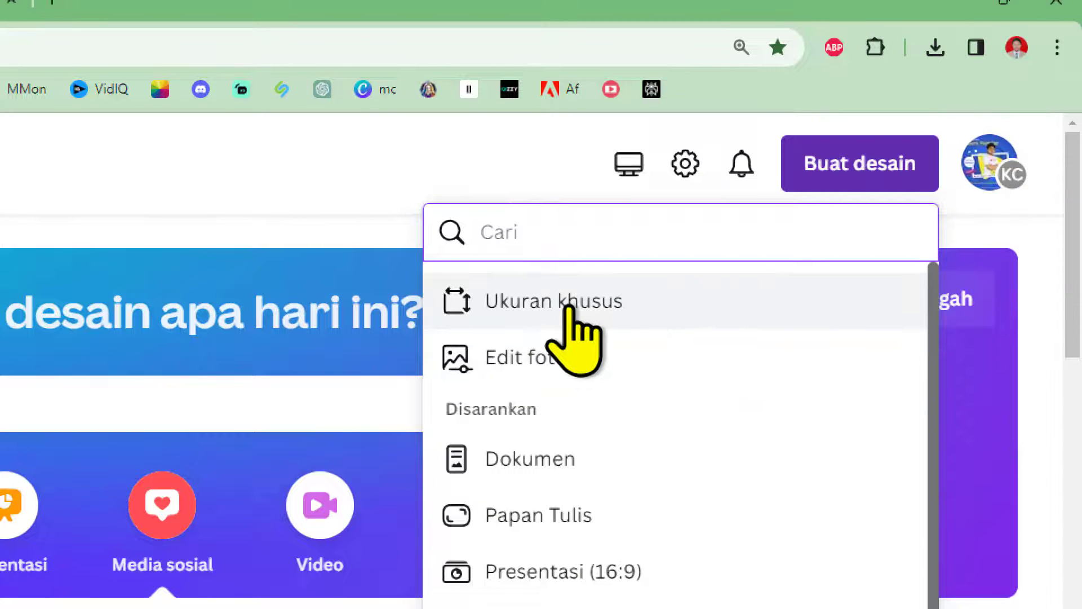
click(570, 307)
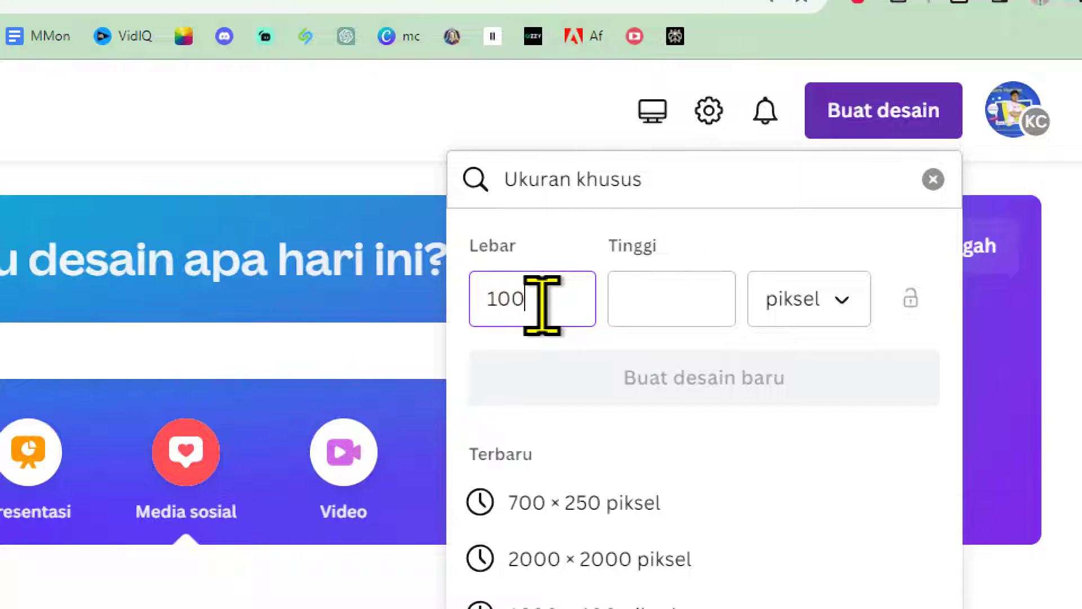
Set the custom design size to 100 cm wide and 50 cm high
click(800, 316)
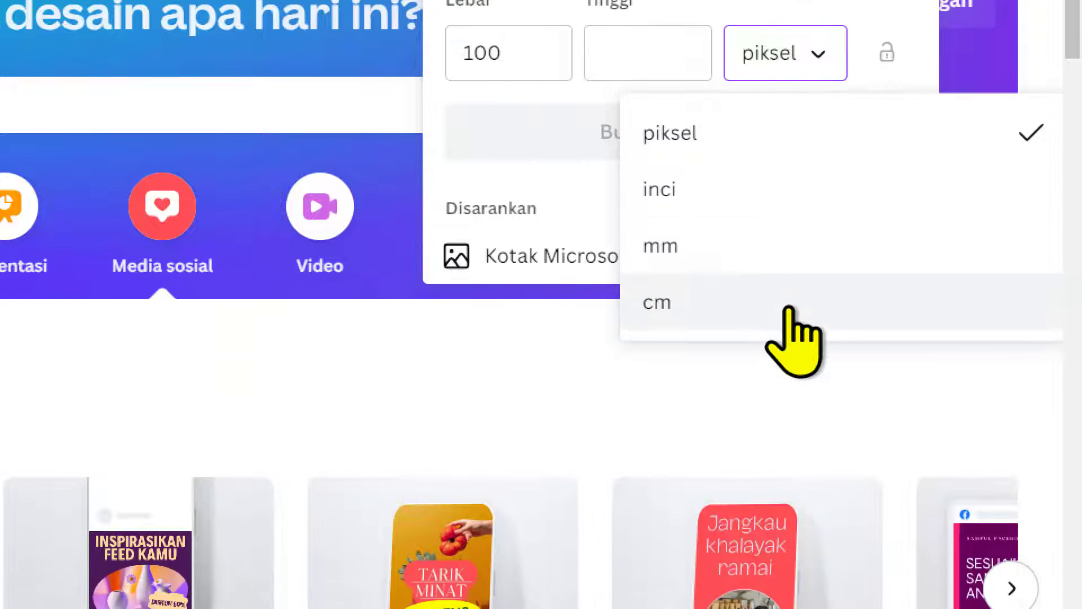
click(789, 320)
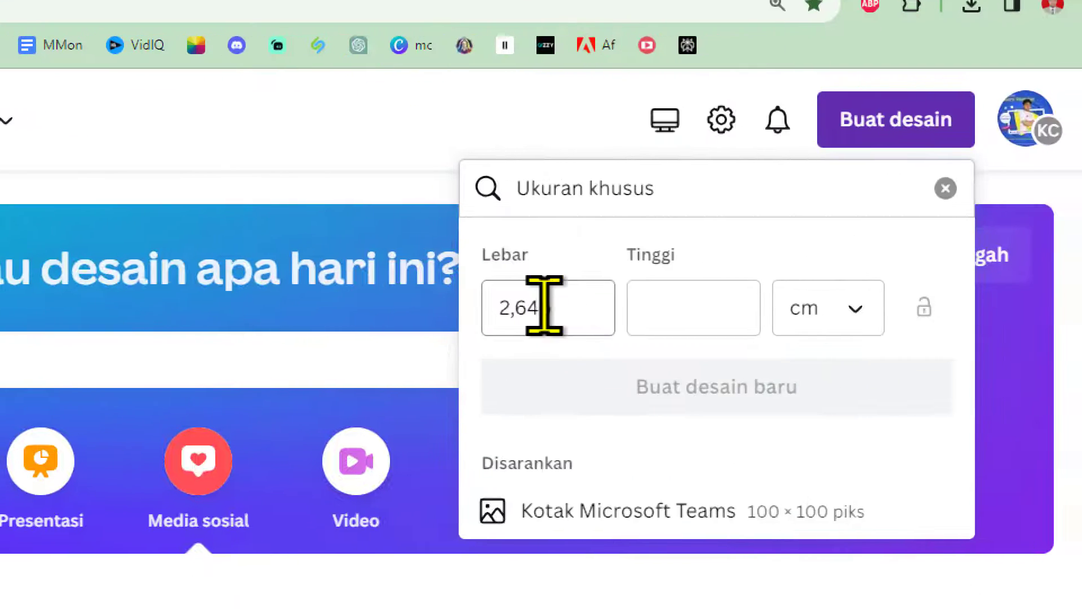
drag(535, 54, 445, 43)
drag(545, 305, 541, 307)
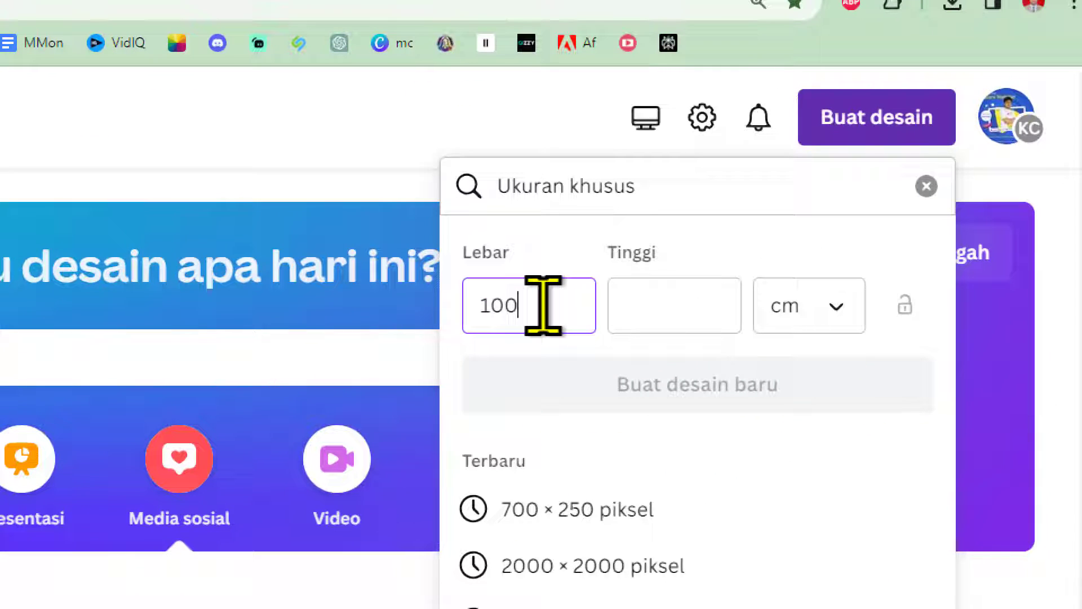
click(650, 317)
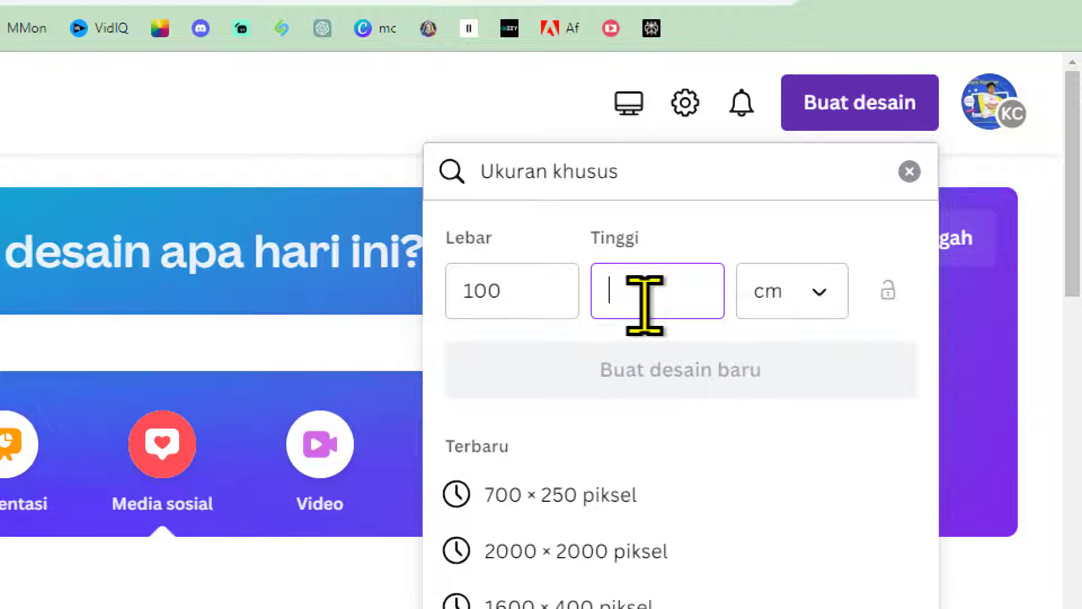
text(50)
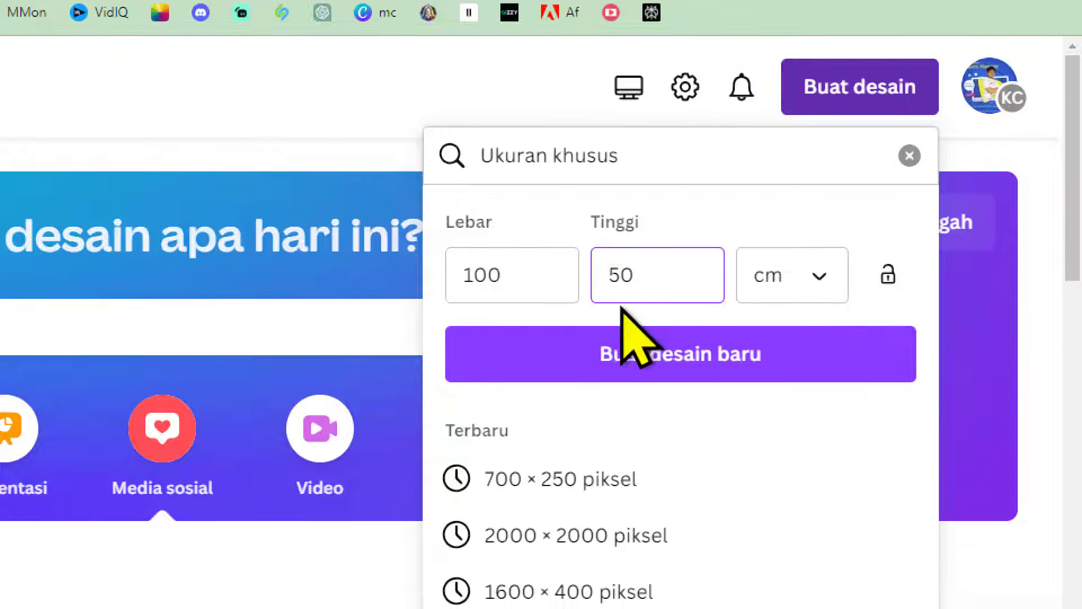
Change the custom size's unit to piksel with a width of 4000, and convert the dimensions to mm
click(812, 309)
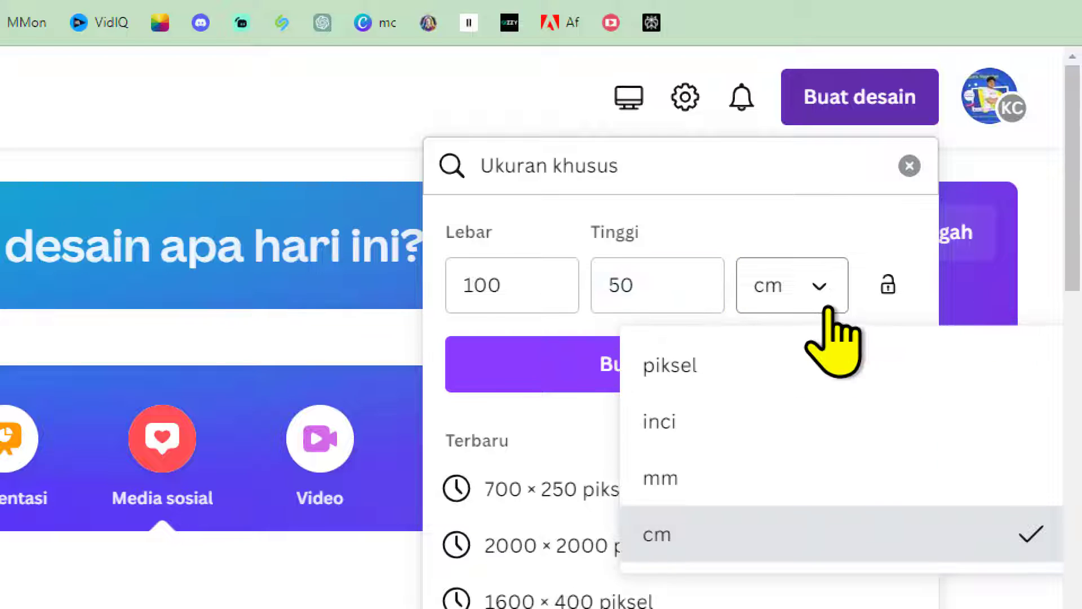
click(863, 366)
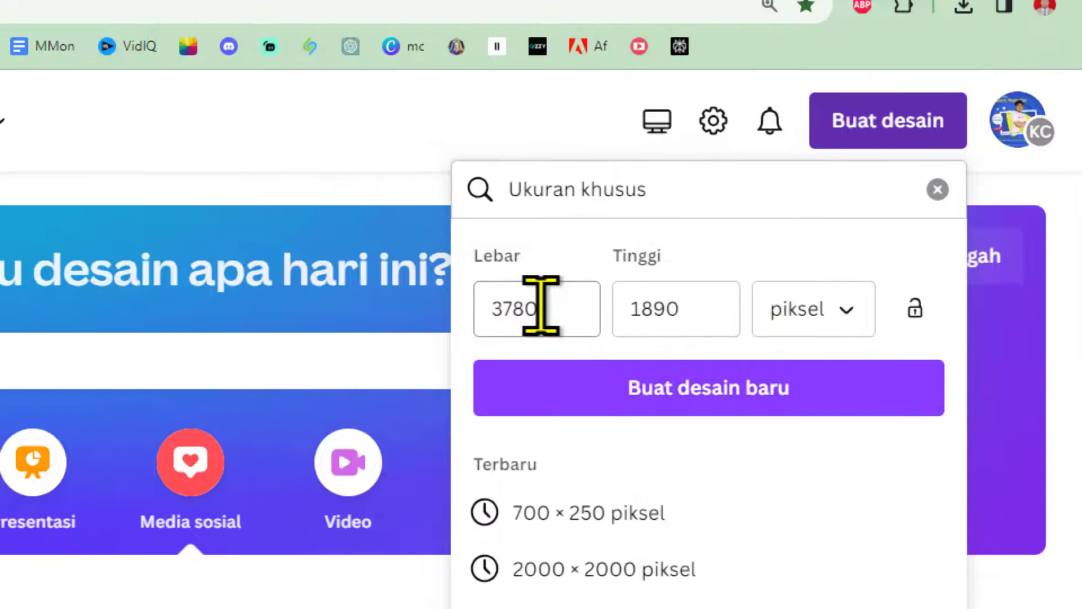
double_click(533, 243)
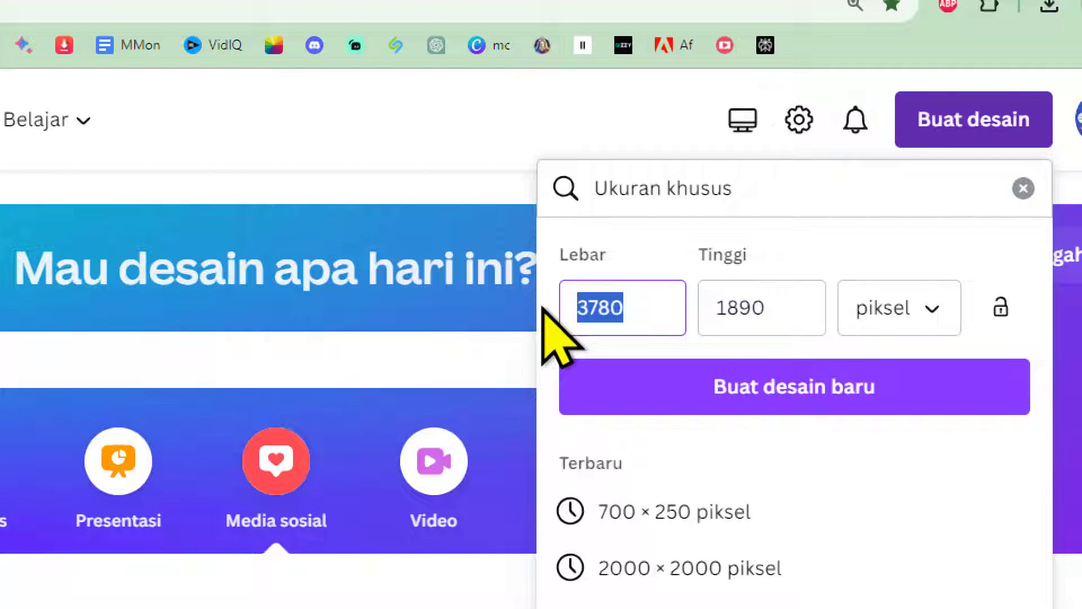
text(4000)
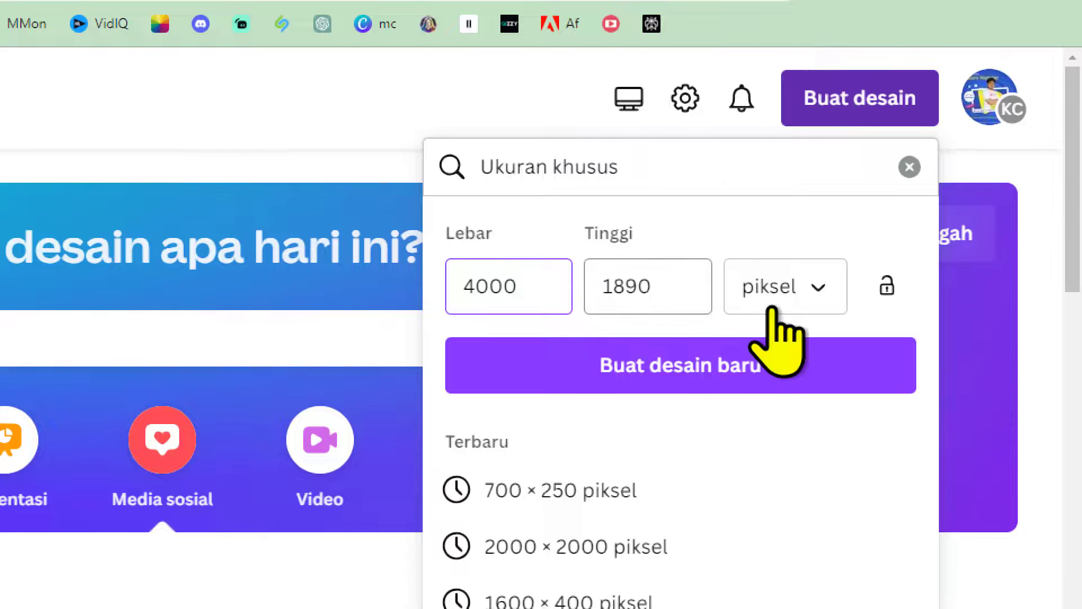
click(885, 330)
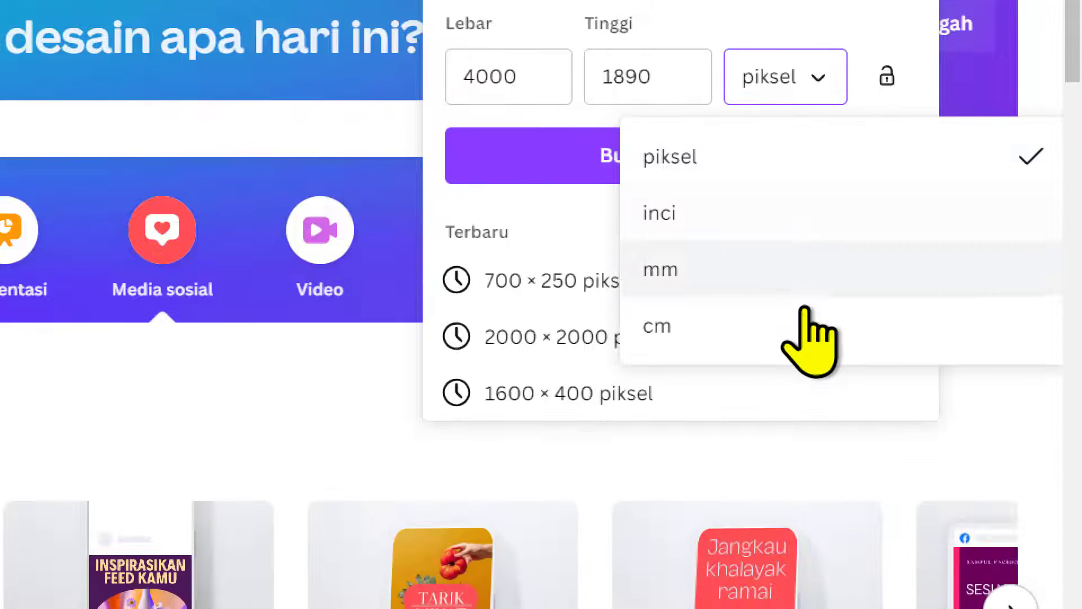
click(806, 276)
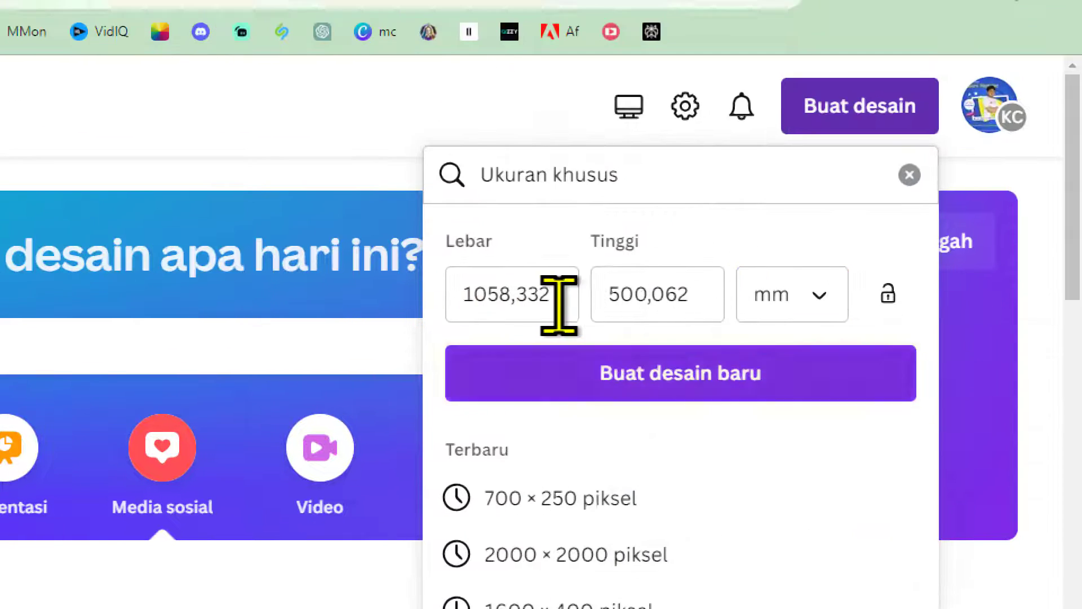
Create a new blank custom-size design 297 mm wide and 210 mm high
click(552, 305)
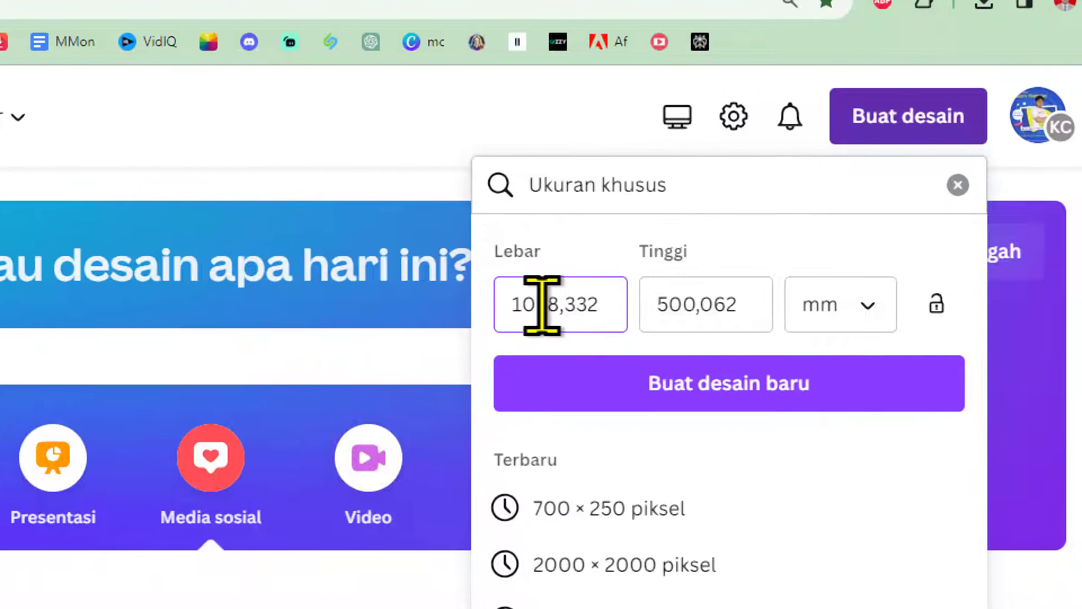
double_click(541, 304)
text(291)
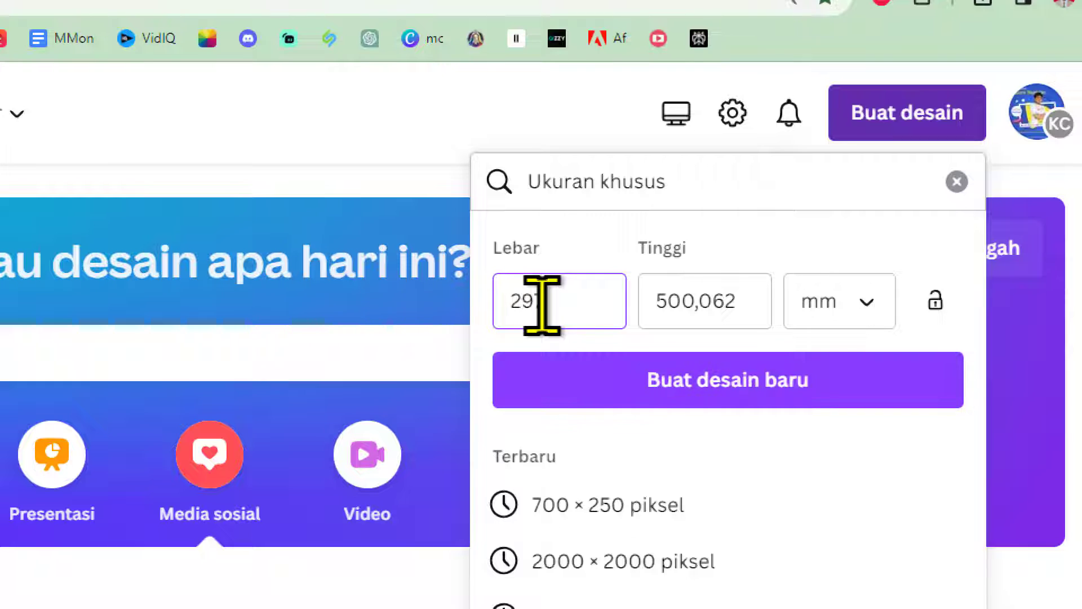
click(690, 303)
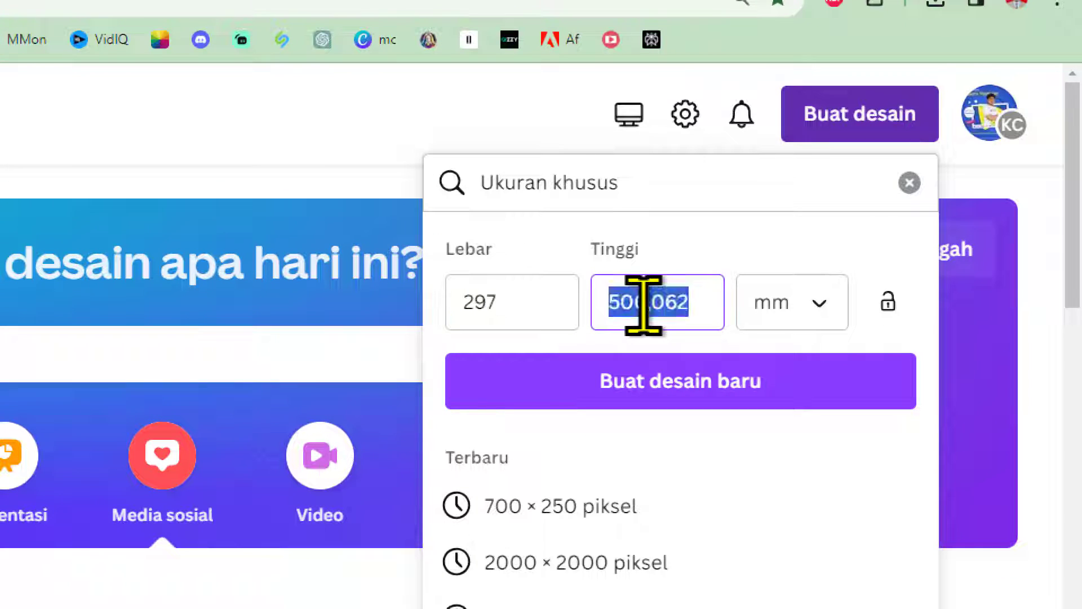
text(210)
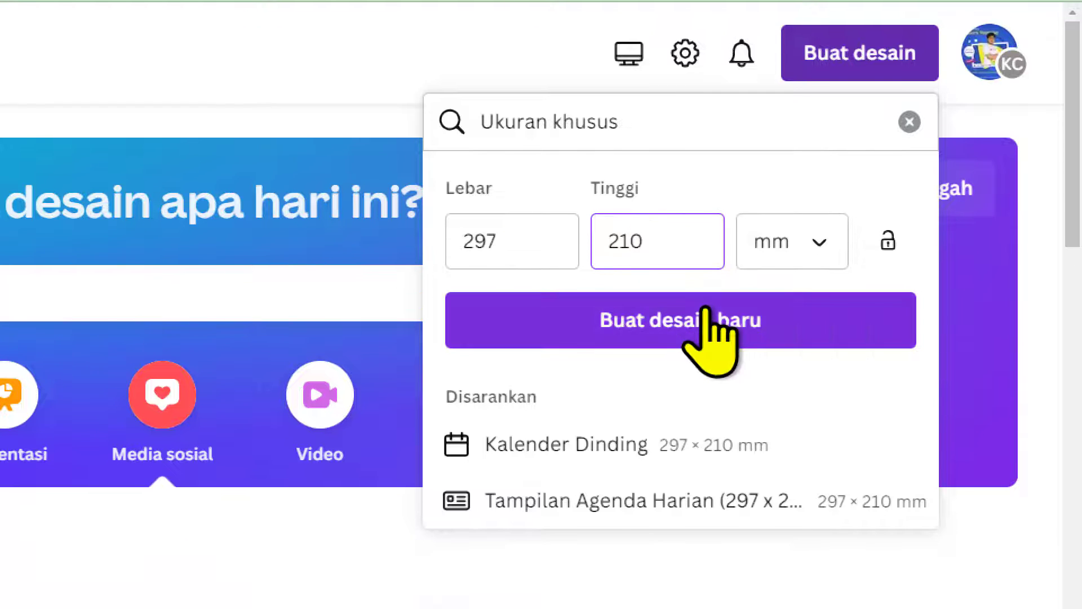
click(708, 373)
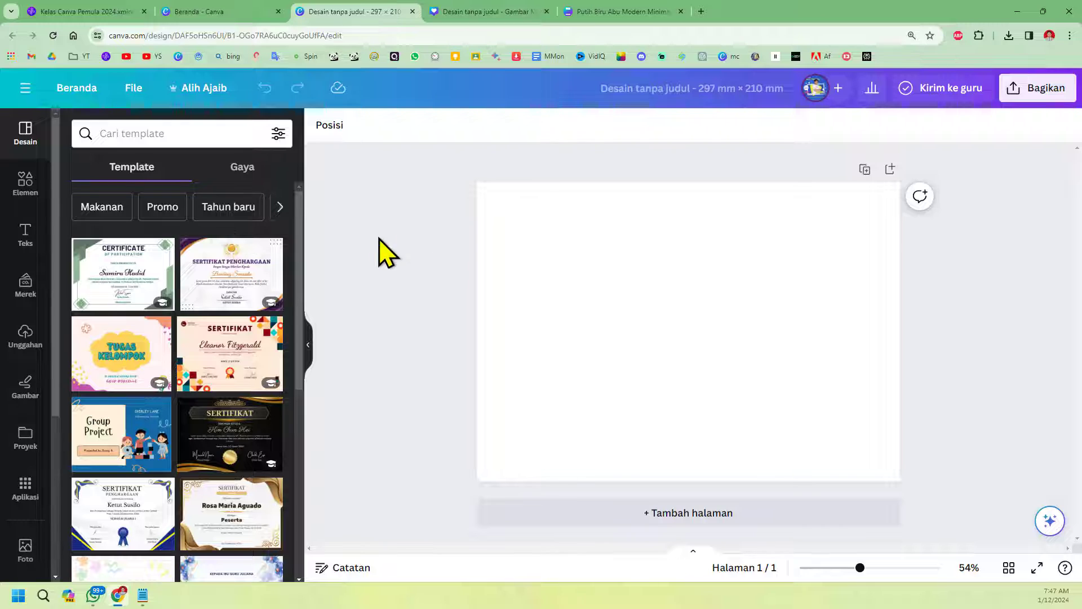
Review the Membuat desain branch in the Kelas Canva Pemula 2024 Xmind map, and switch to the blank YouTube thumbnail design in Canva
click(95, 8)
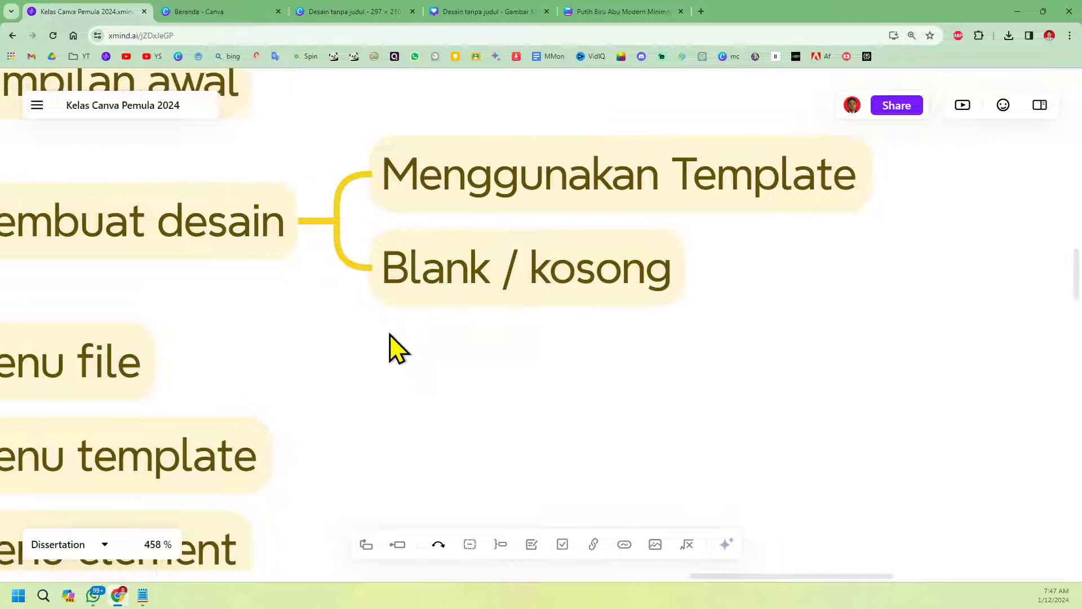
scroll(398, 349, left, 5)
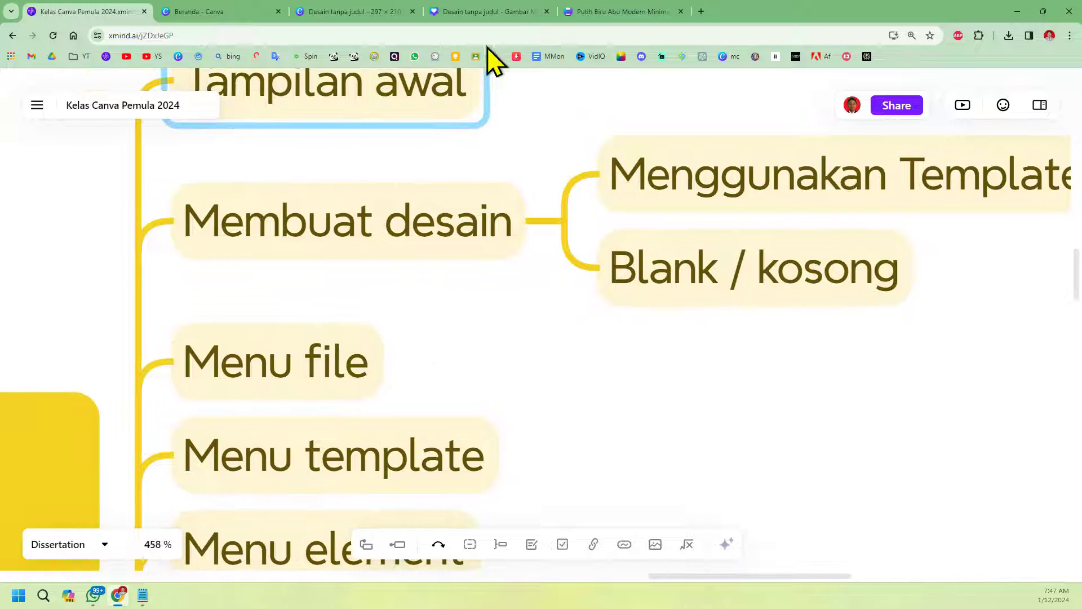
click(481, 8)
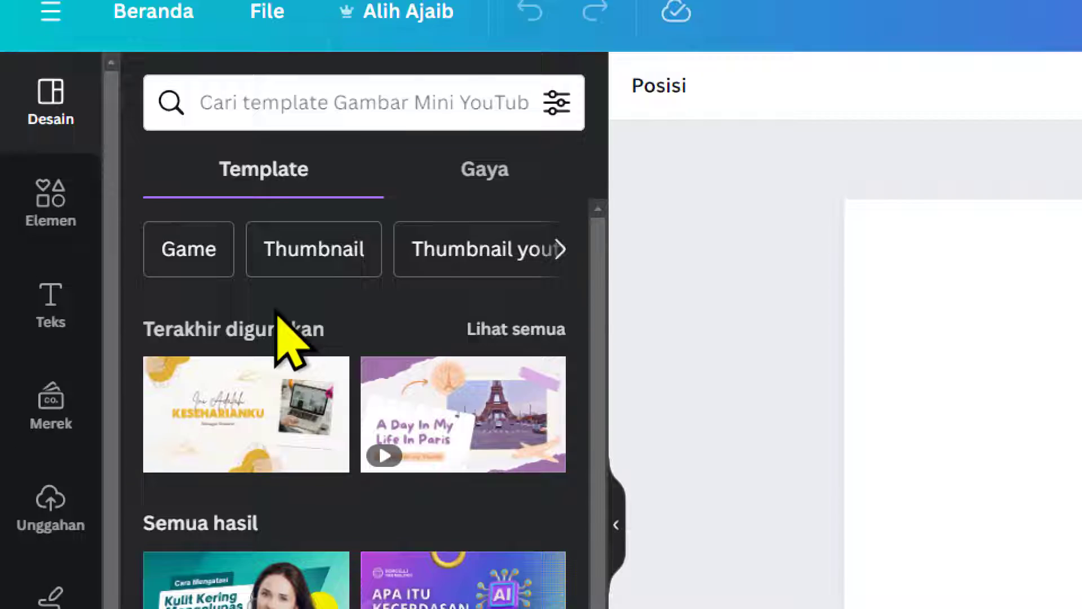
Apply the green "Tilawah Merdu Ar-Rahman" template to the blank YouTube thumbnail page
scroll(290, 533, down, 3)
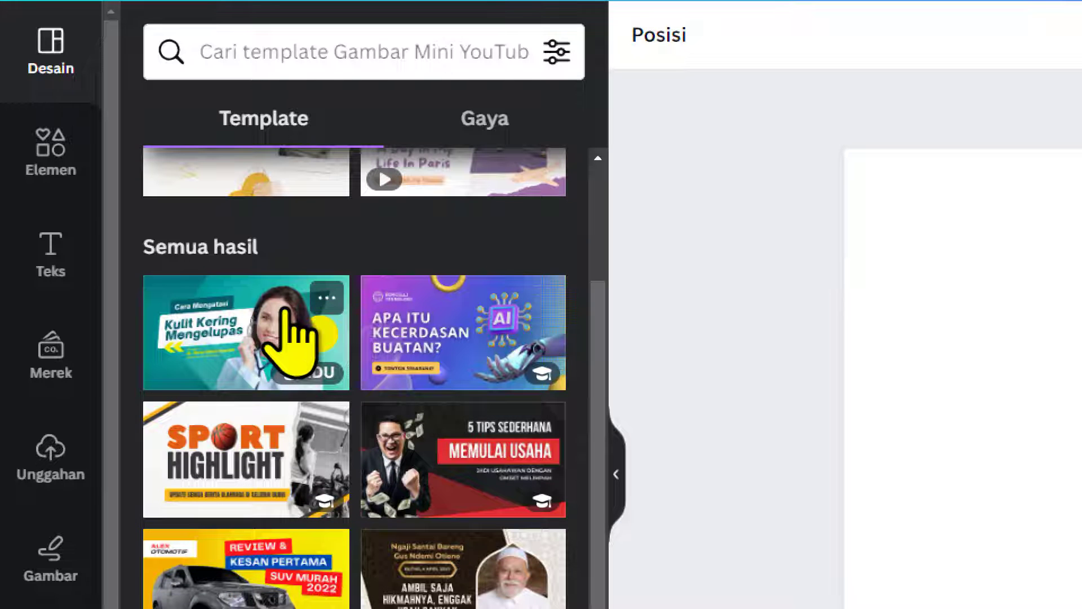
scroll(331, 359, down, 3)
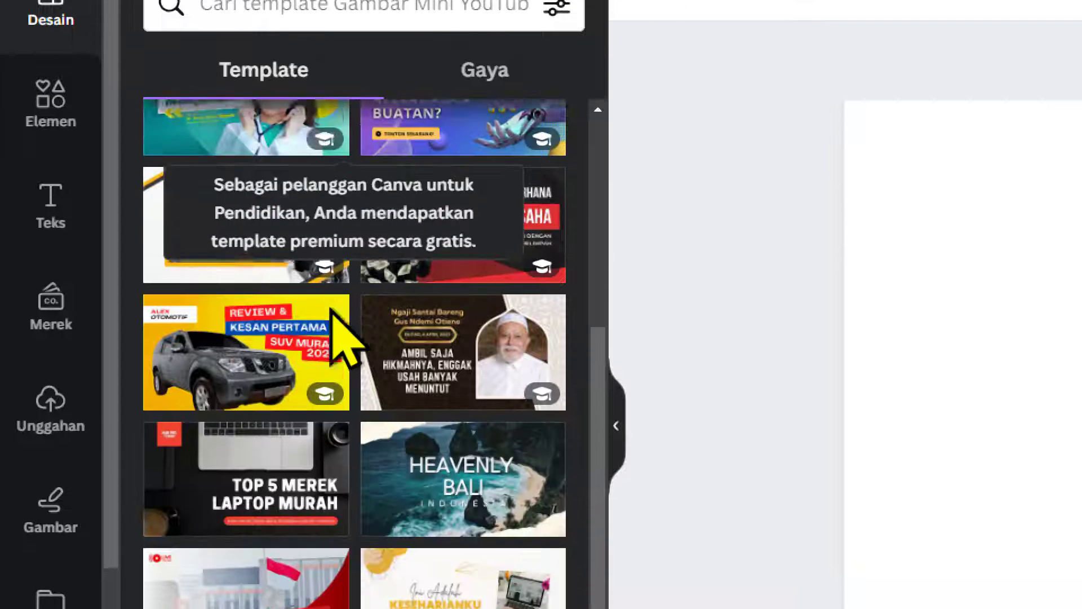
scroll(338, 333, down, 3)
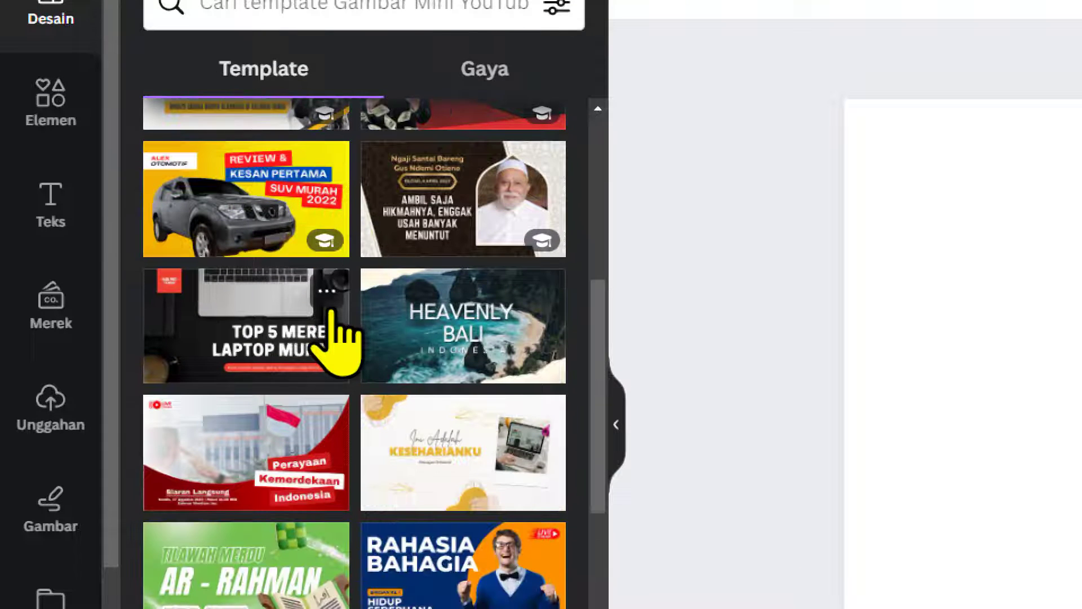
scroll(333, 315, down, 1)
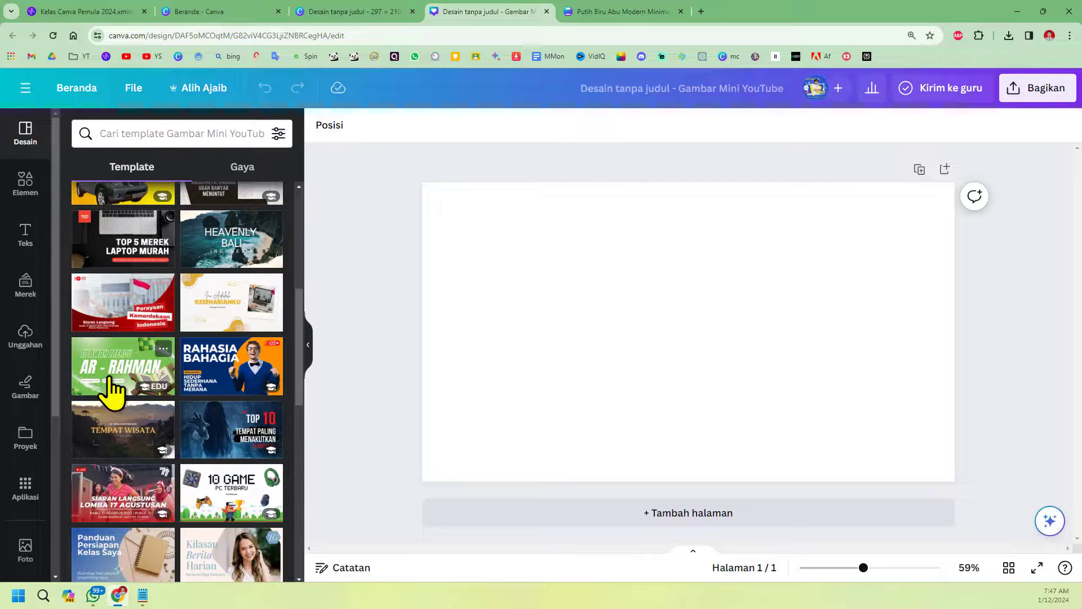
click(113, 372)
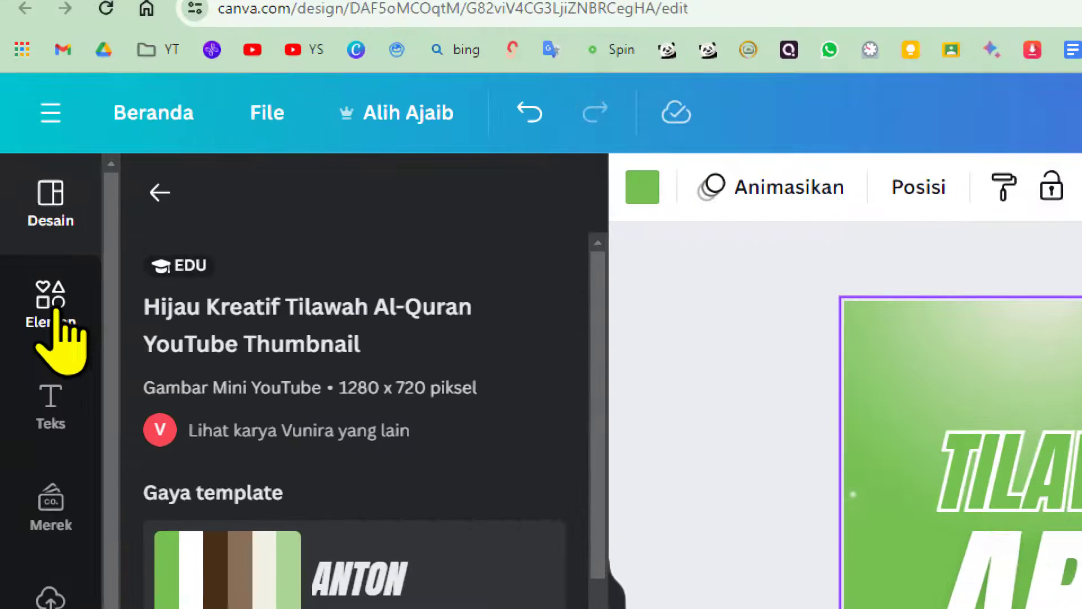
Add the Grafis element showing a Quran on a stand with a lantern to the thumbnail
click(56, 311)
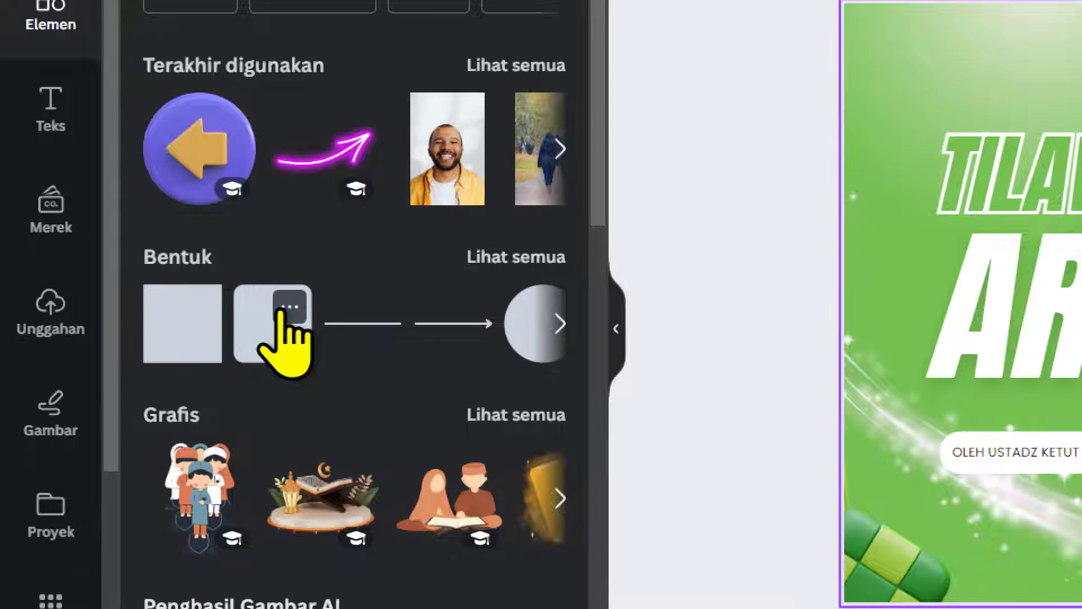
scroll(287, 333, down, 3)
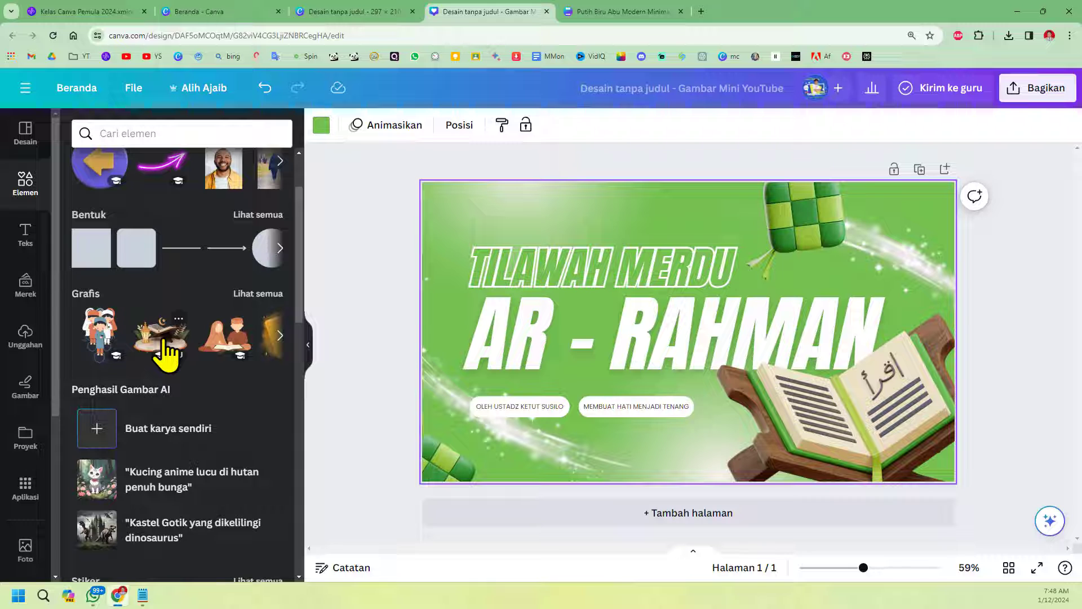
click(164, 338)
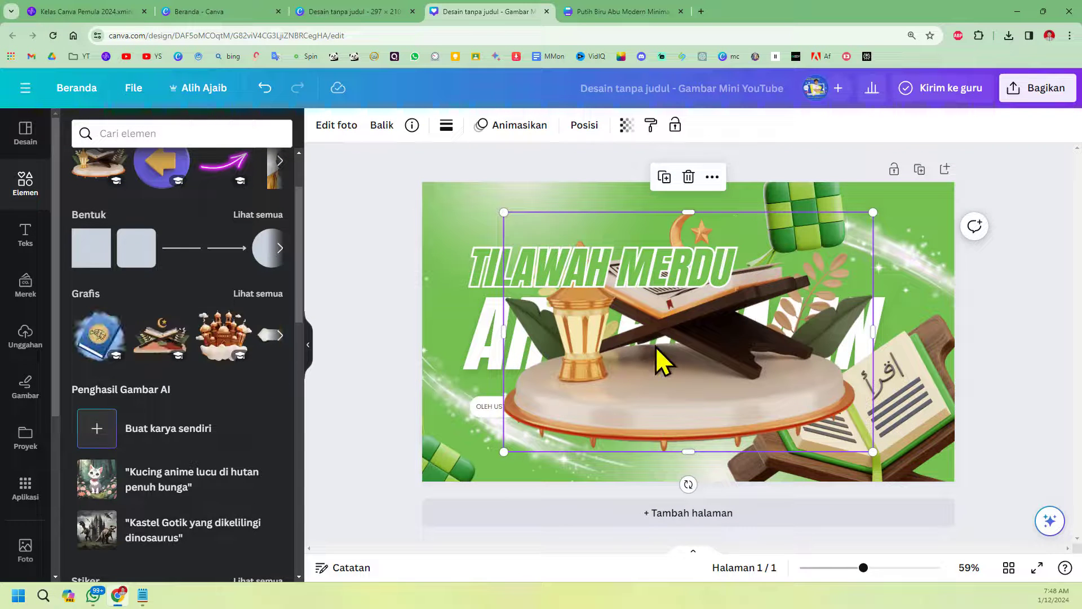
Browse the full Stiker collection by category and return to the elements overview
scroll(180, 398, down, 5)
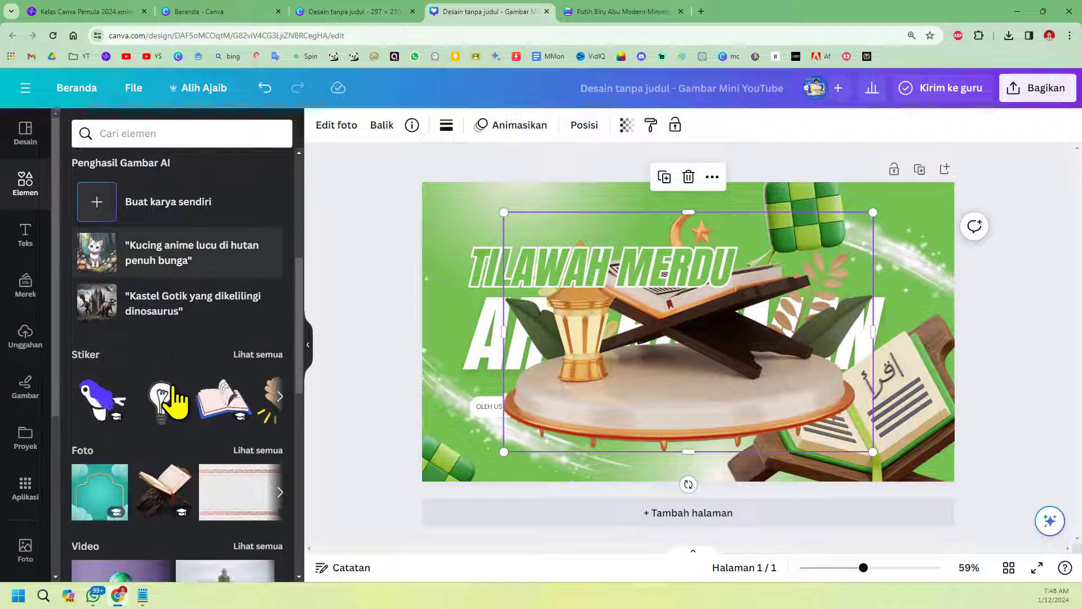
click(266, 338)
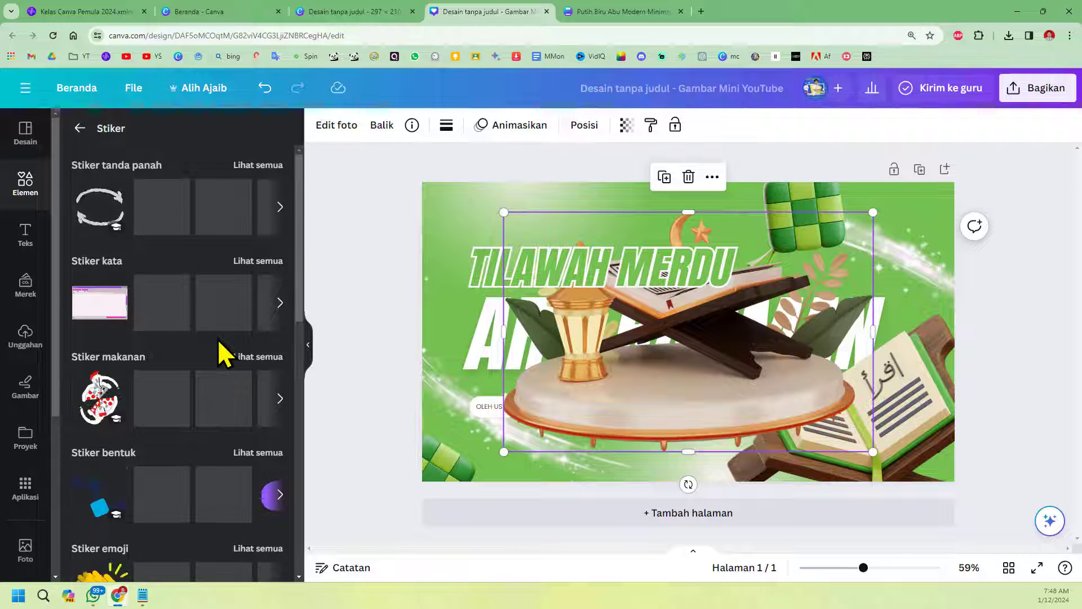
scroll(237, 394, down, 3)
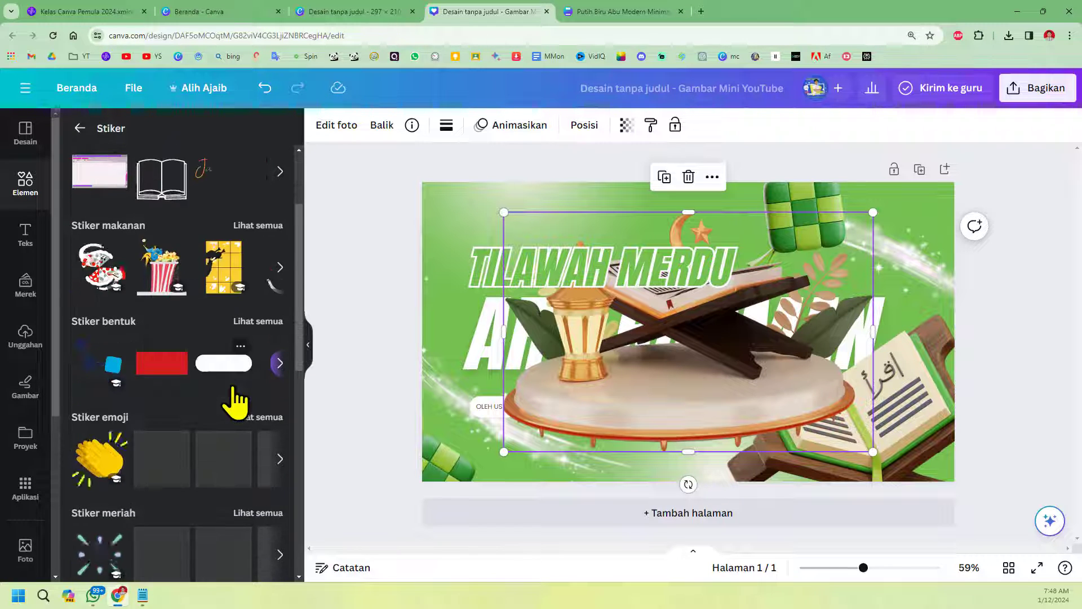
scroll(237, 397, up, 3)
click(79, 128)
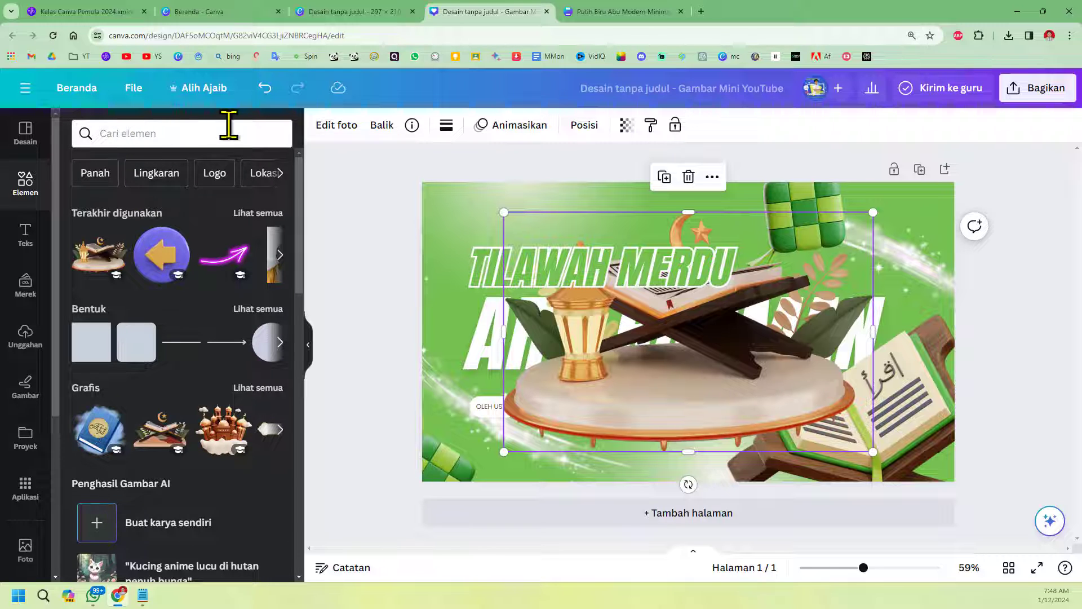
Look through the Foto, Video and Audio elements, view the full Bagan collection, and return to the elements overview
scroll(217, 347, down, 6)
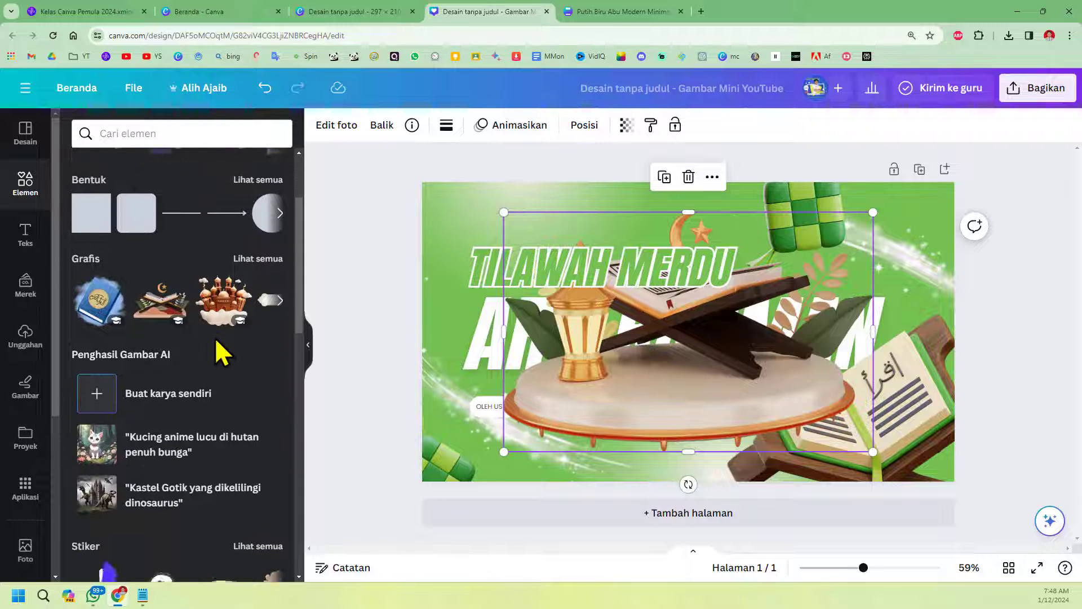
scroll(217, 341, down, 2)
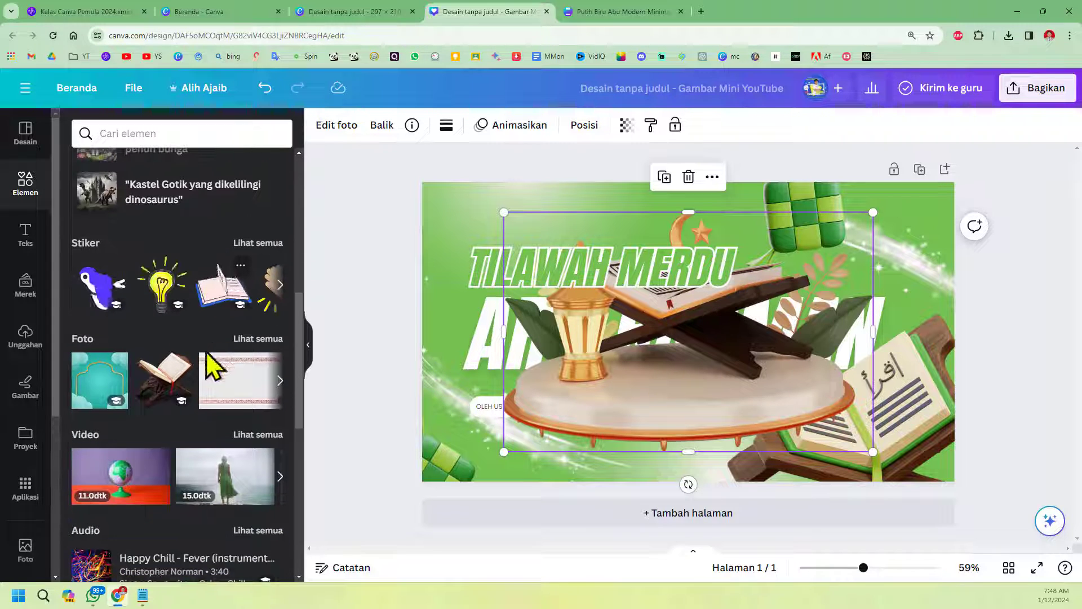
scroll(124, 403, down, 3)
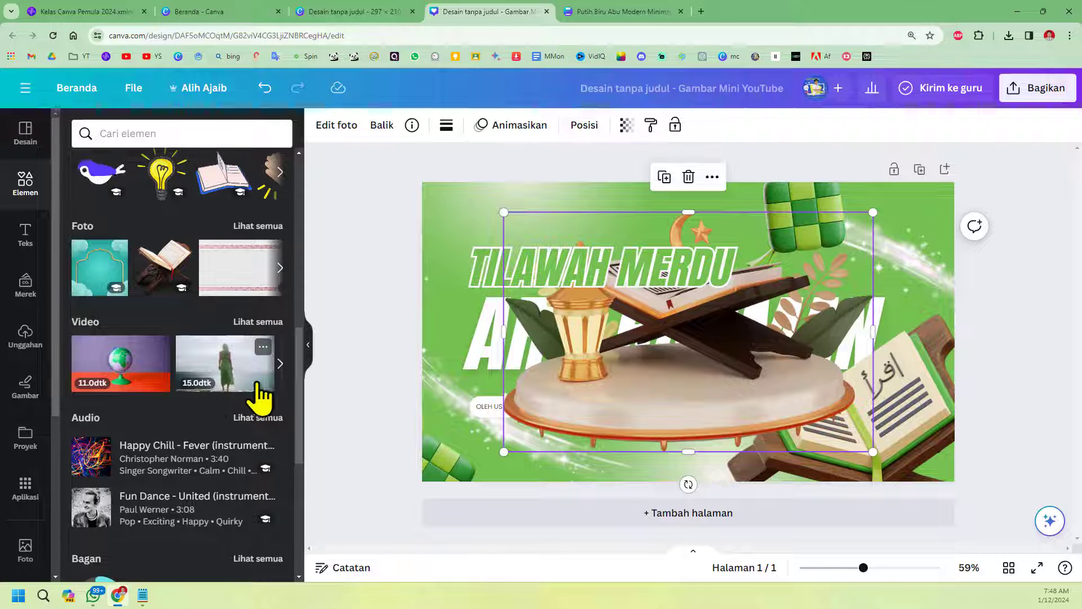
scroll(198, 406, down, 5)
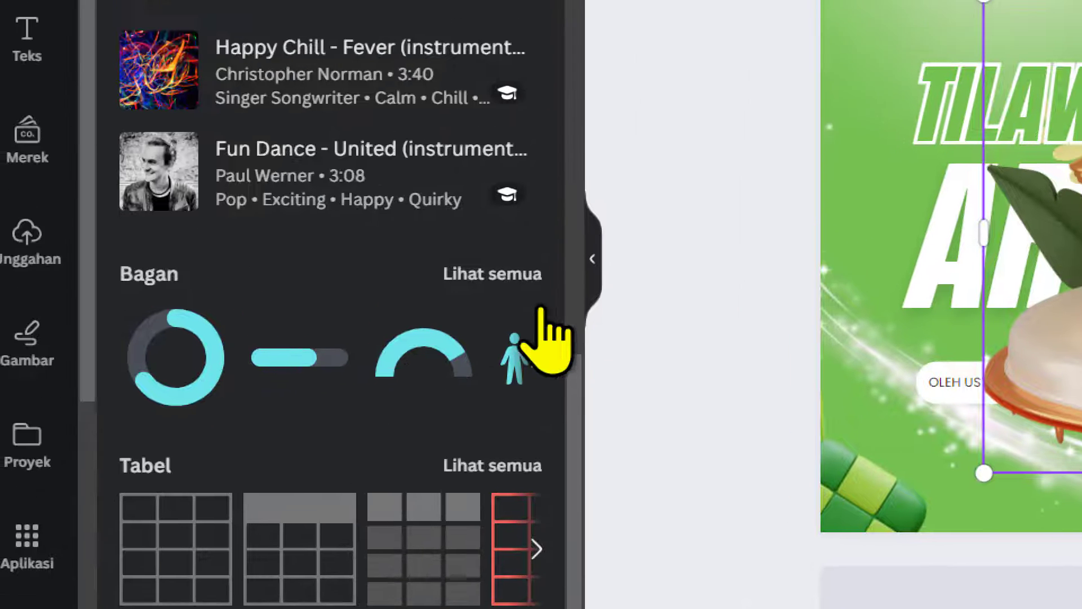
click(538, 304)
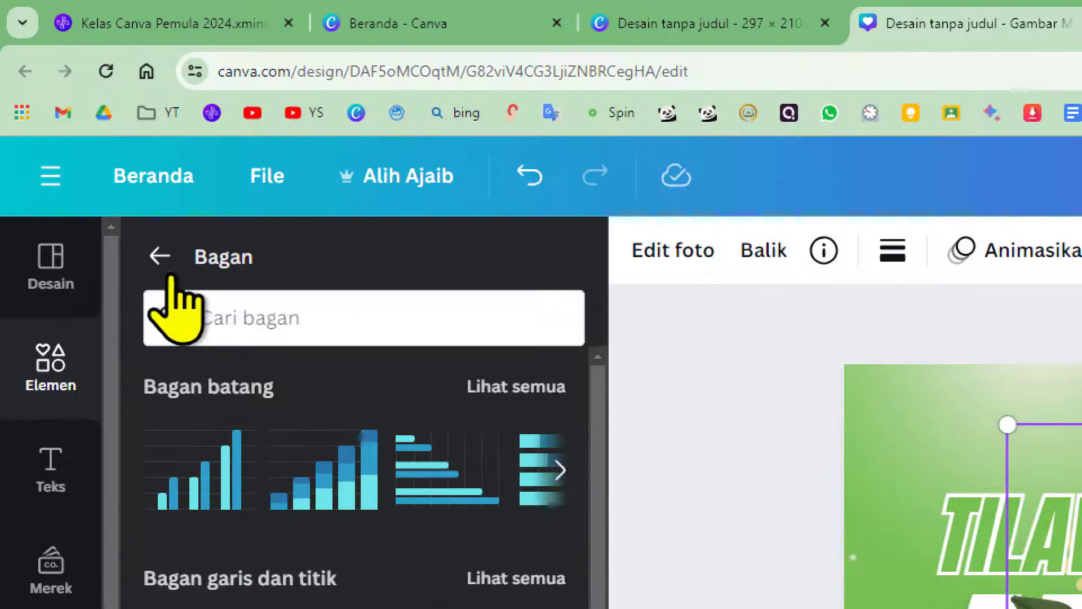
click(159, 167)
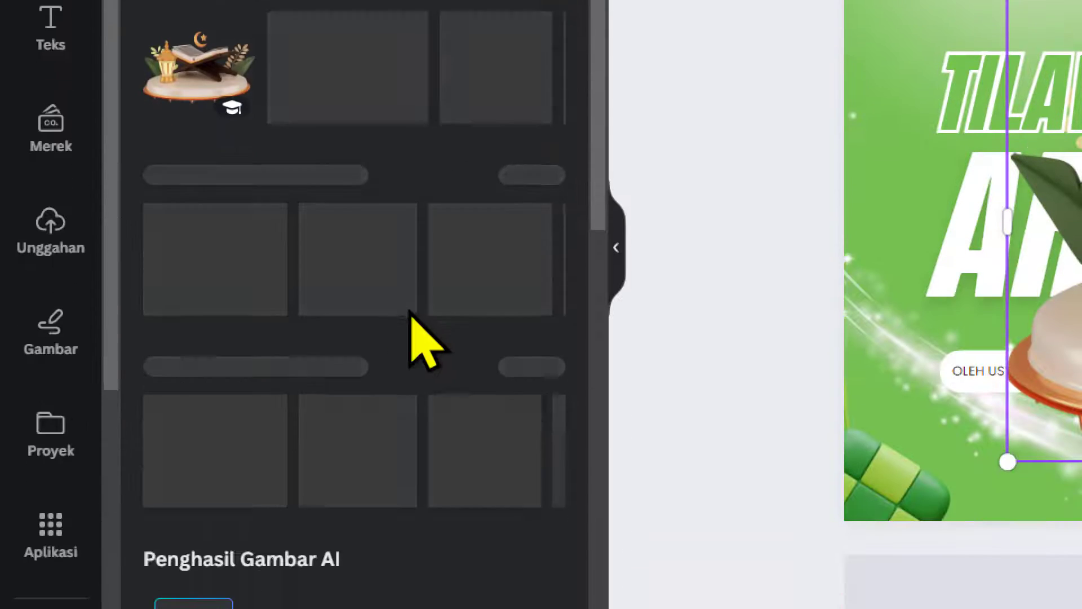
Add the desktop monitor frame from the Perangkat group of Bingkai, fill it with the Quran stand graphic, and place it over the heading's right half
scroll(490, 344, down, 12)
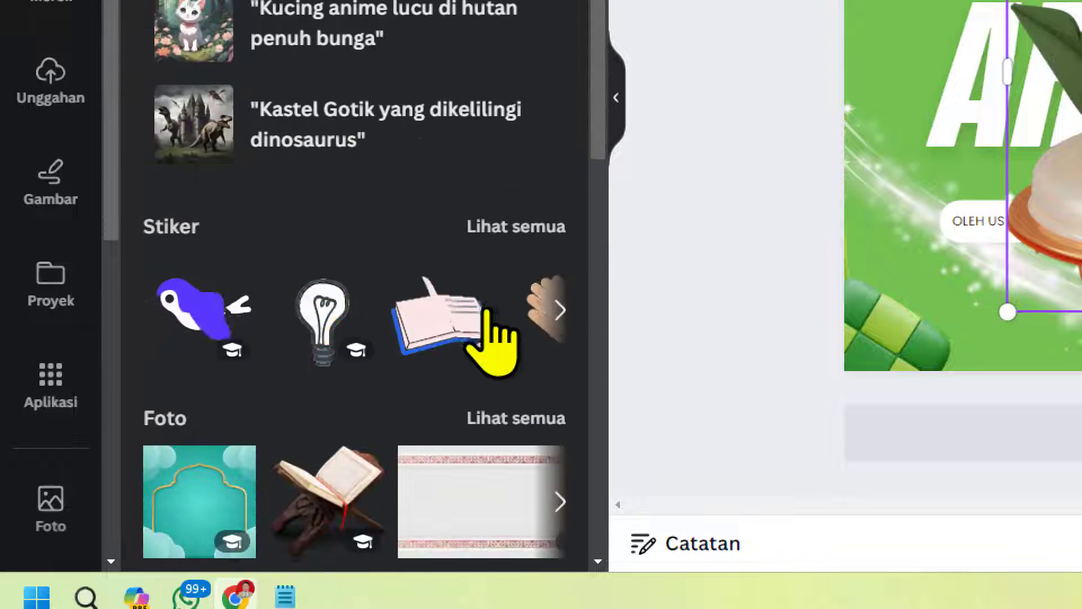
scroll(491, 344, down, 13)
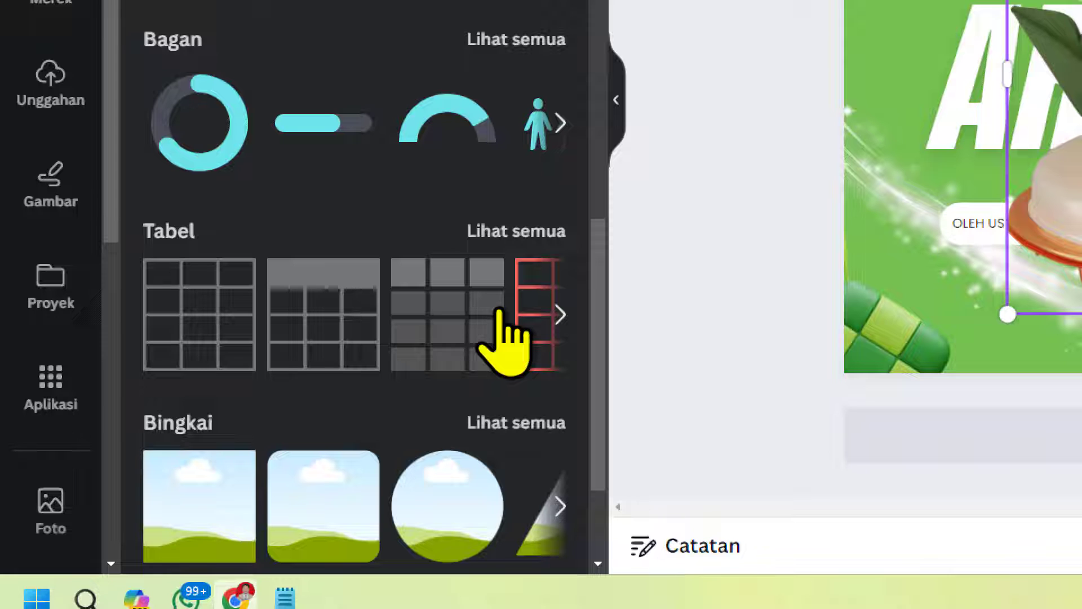
scroll(500, 313, down, 3)
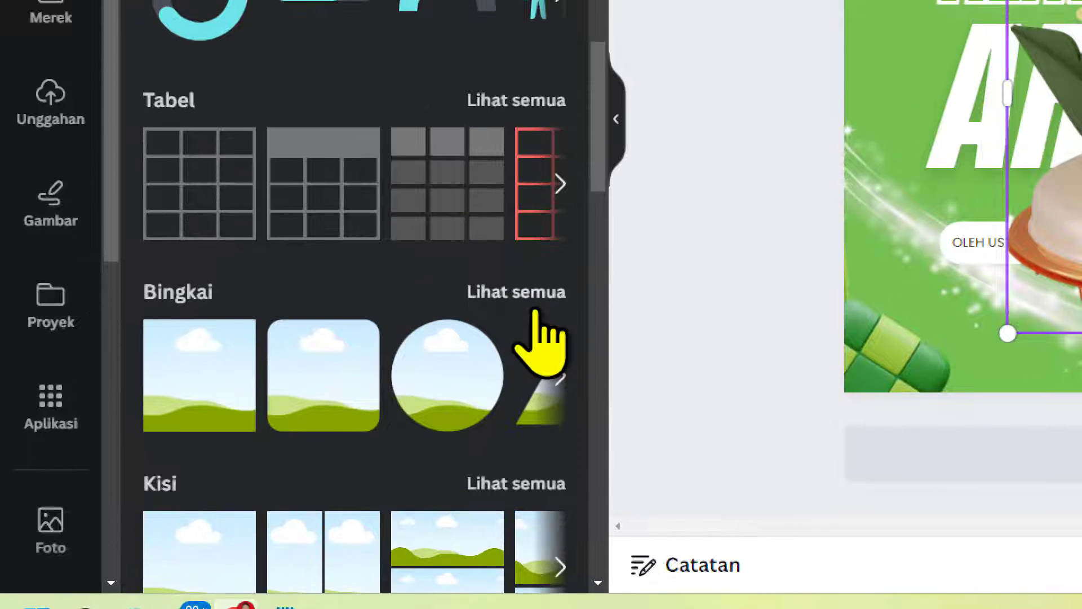
scroll(536, 313, down, 10)
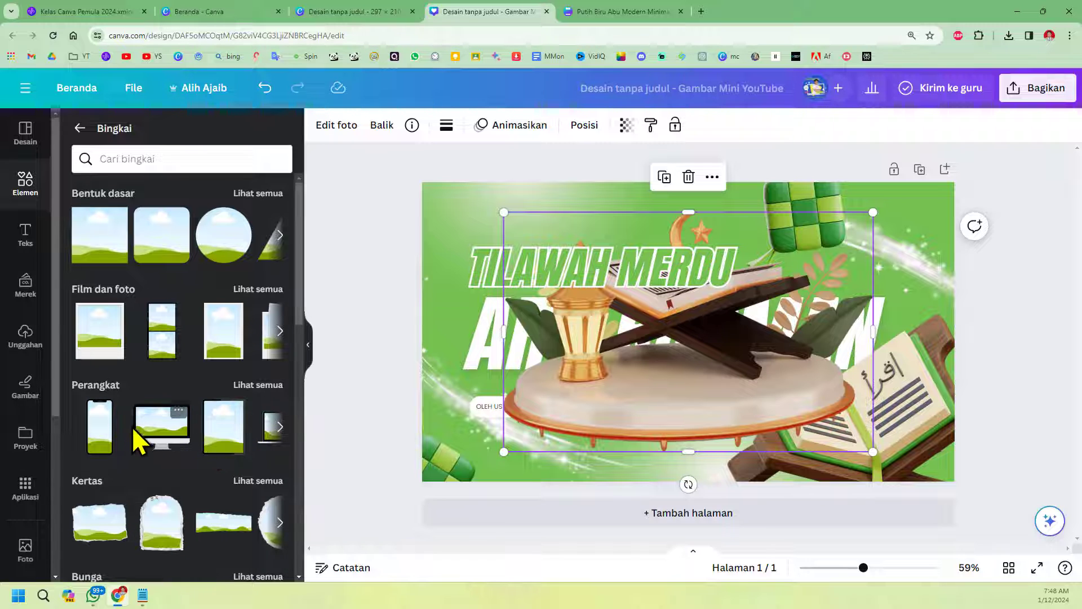
click(157, 434)
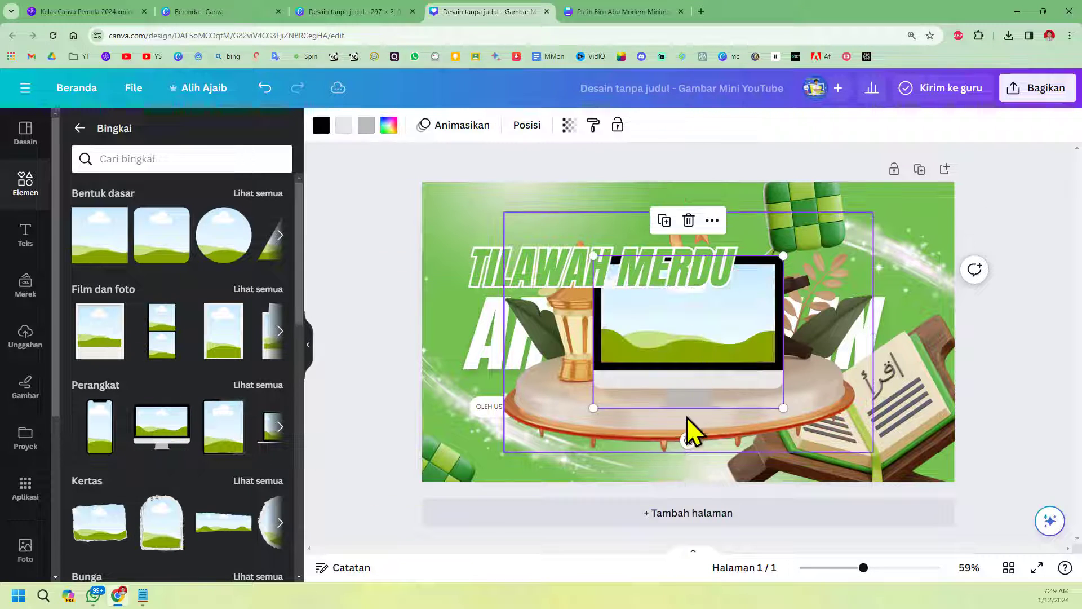
drag(665, 349, 770, 341)
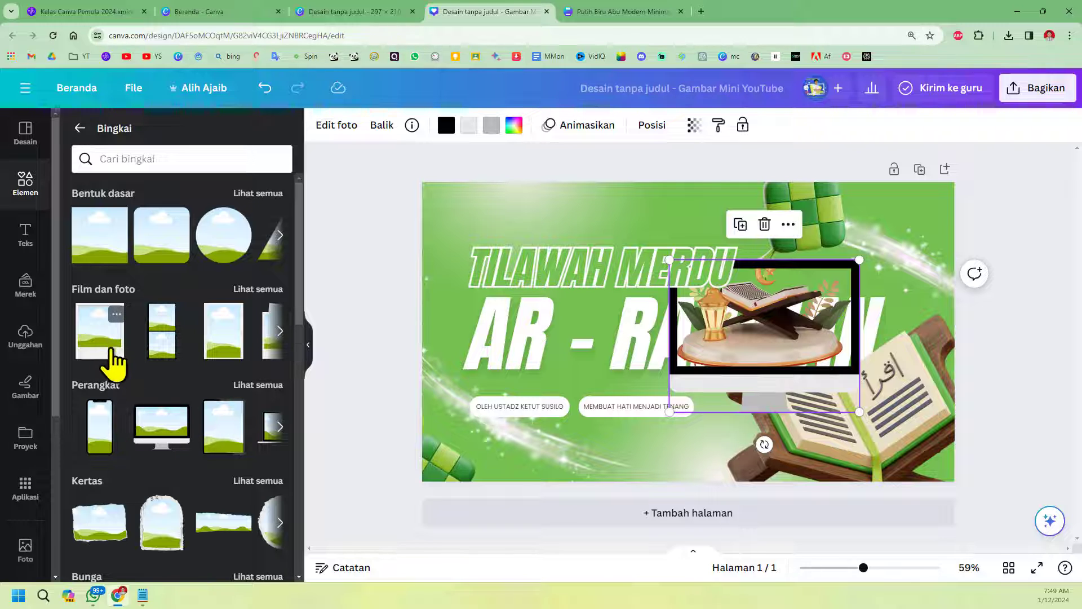
Browse the Bingkai categories from Balon to Lagi Naik Daun and return to the elements overview
scroll(115, 365, down, 8)
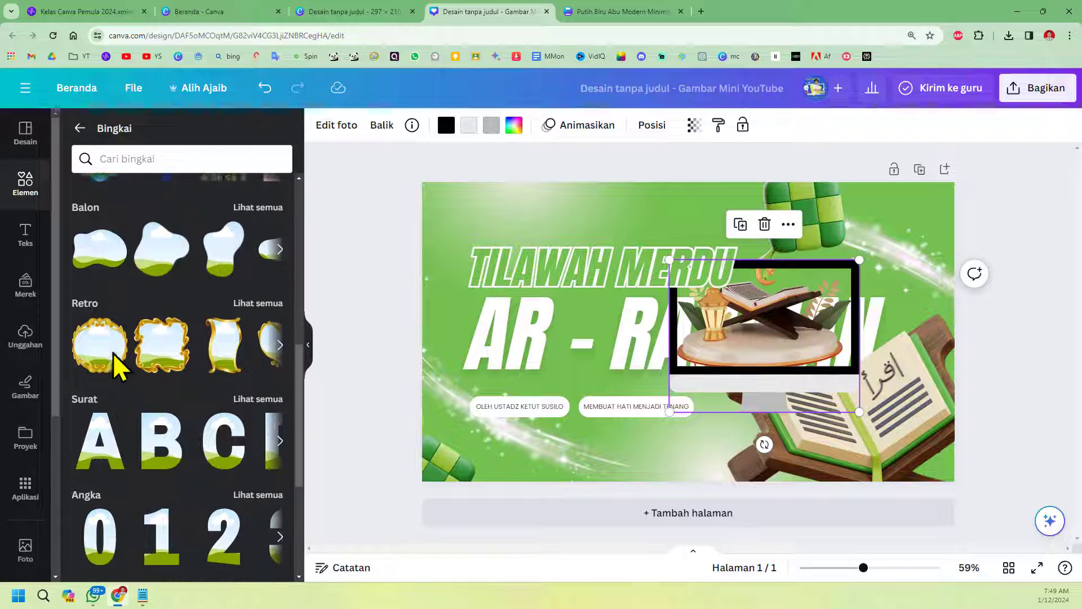
scroll(116, 365, down, 5)
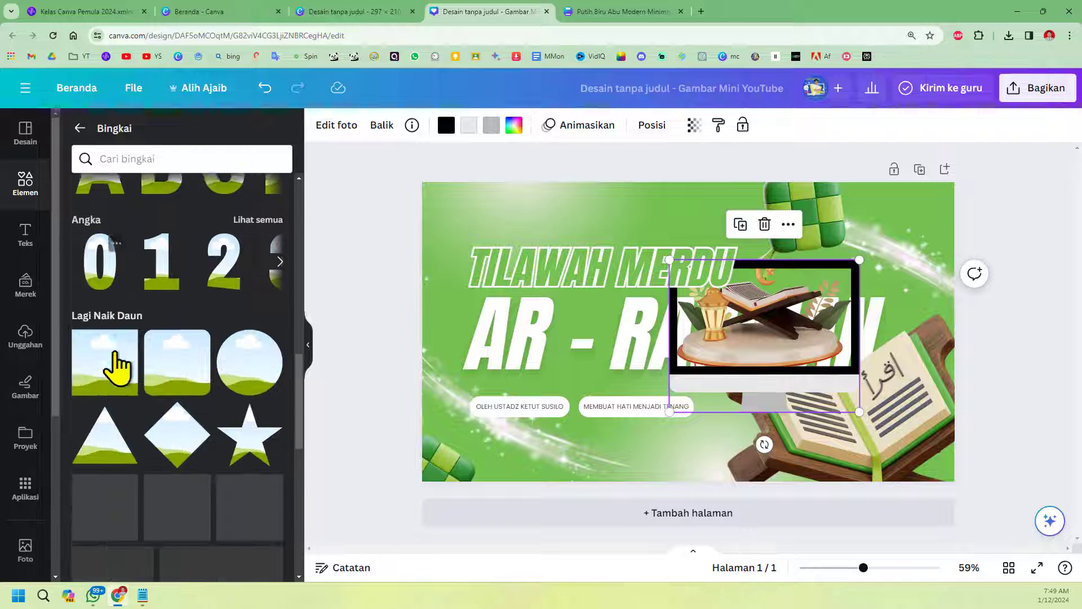
click(80, 128)
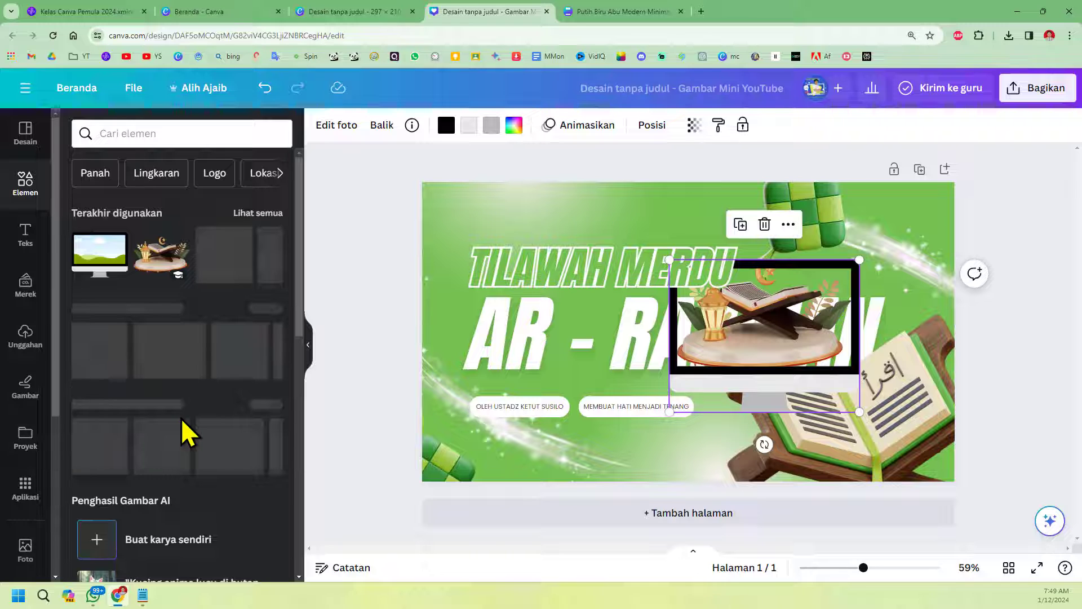
Add a second page and fill it with the Kisi grid that has two stacked cells beside one large cell
scroll(183, 434, down, 5)
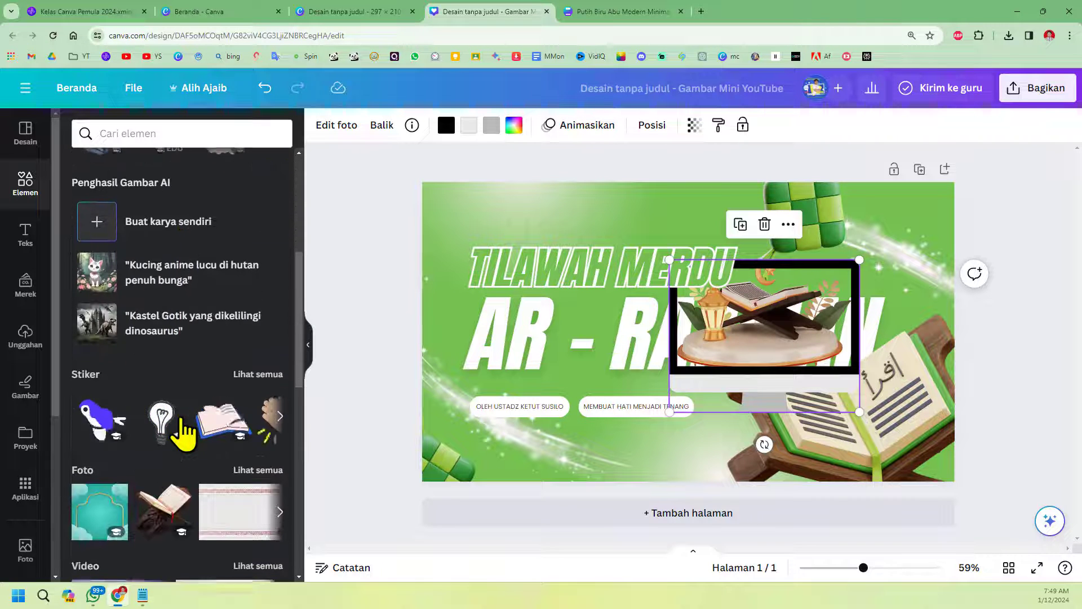
scroll(183, 437, down, 10)
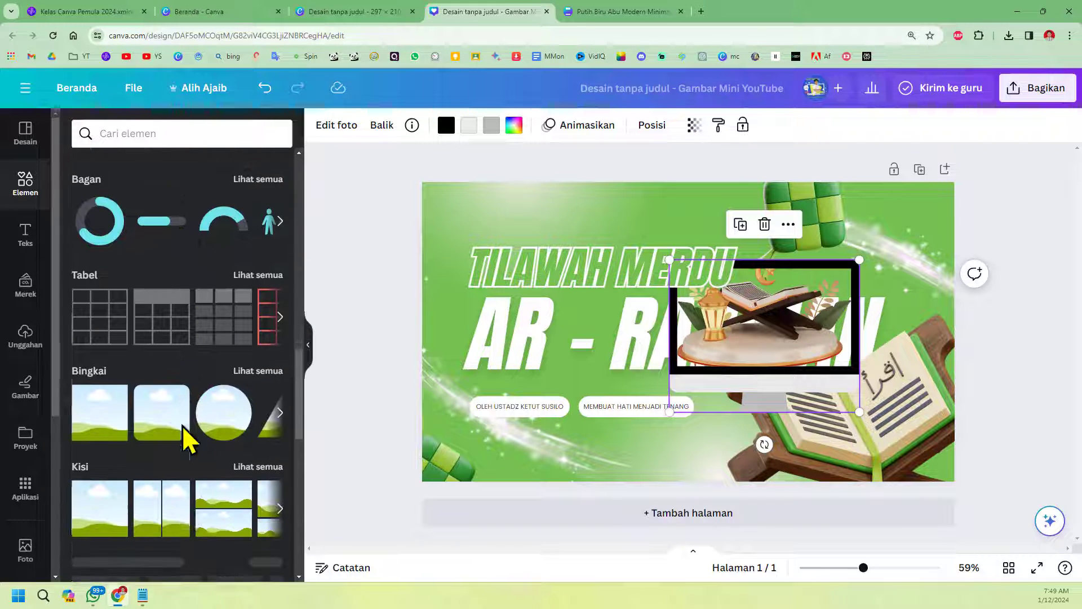
scroll(186, 441, down, 3)
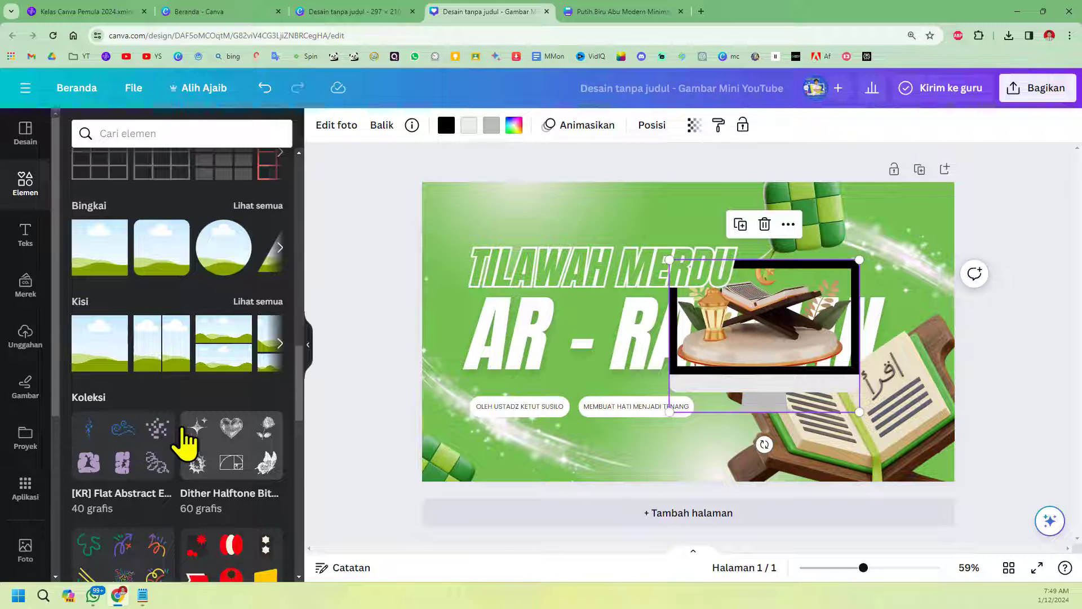
click(262, 302)
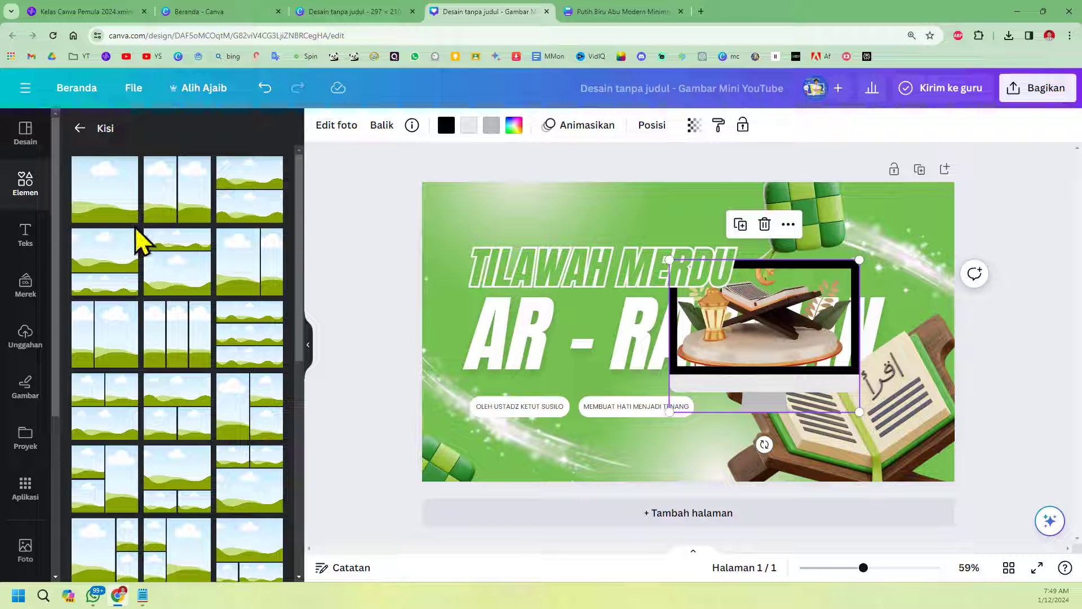
scroll(149, 240, down, 3)
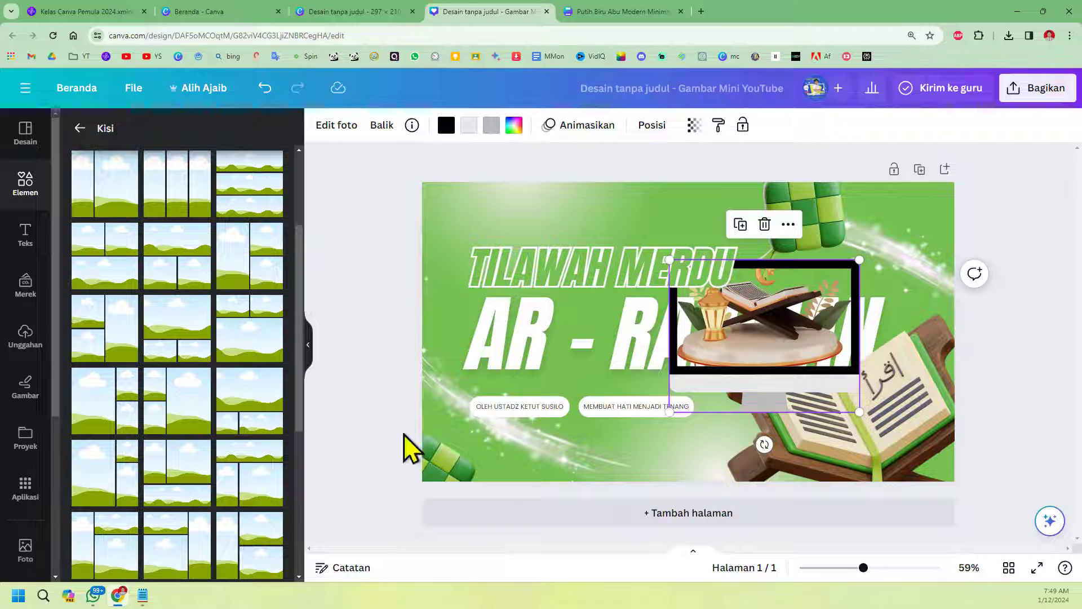
click(646, 514)
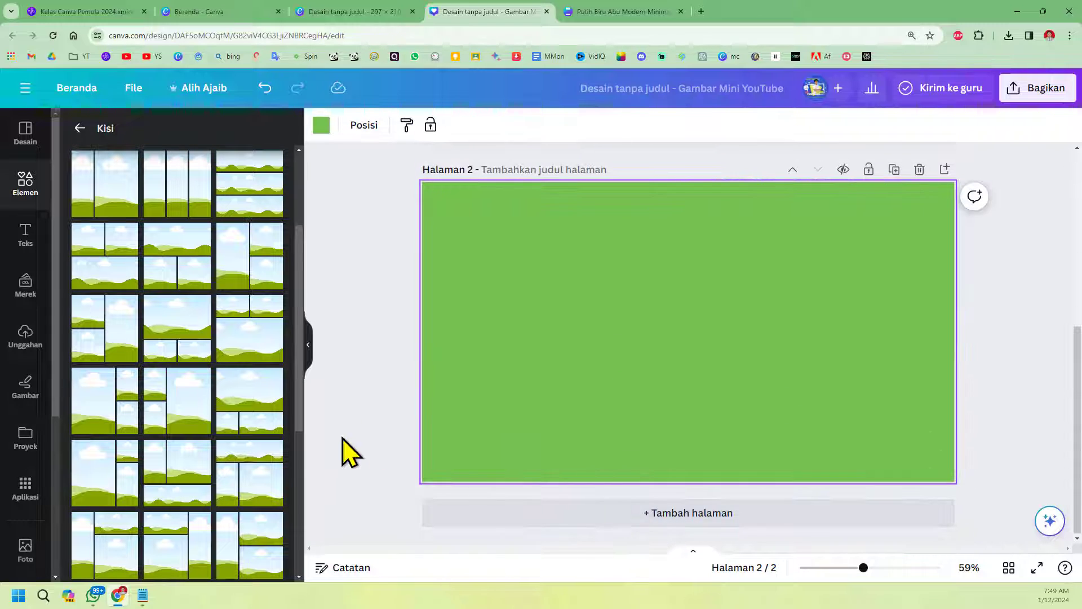
click(162, 423)
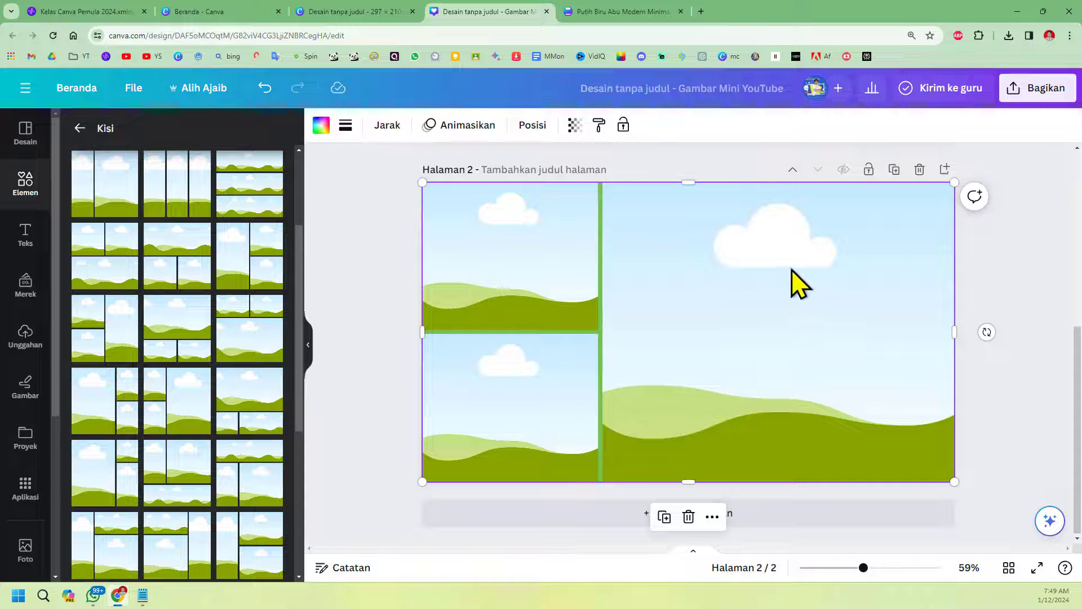
Fill the grid's three cells with Lagi Naik Daun photos: the drink glass, the dancing women and the yellow-lit singer, and return to the elements overview
click(79, 129)
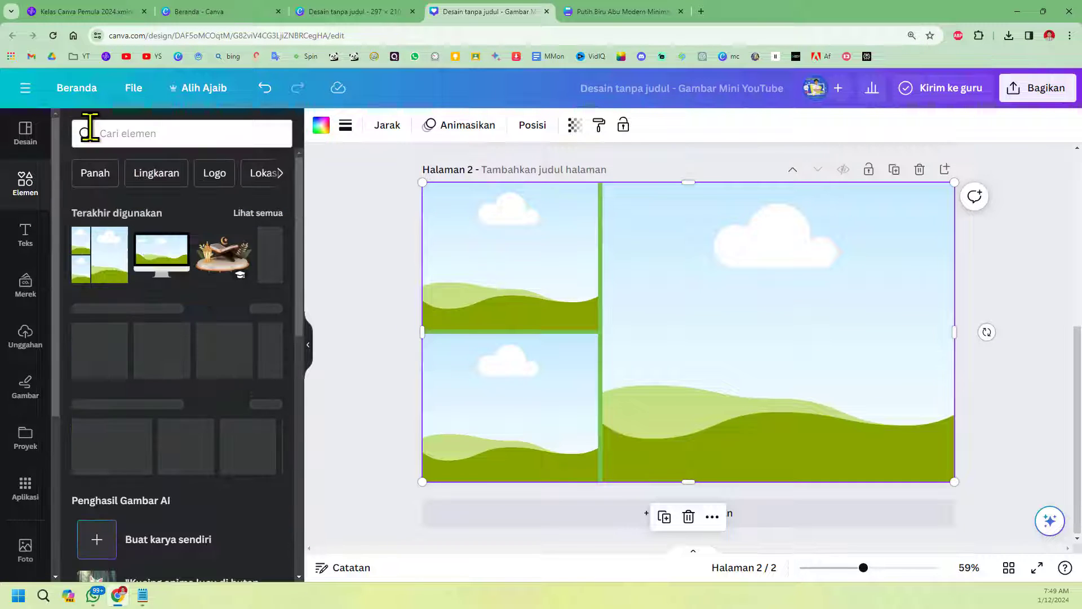
scroll(258, 452, down, 5)
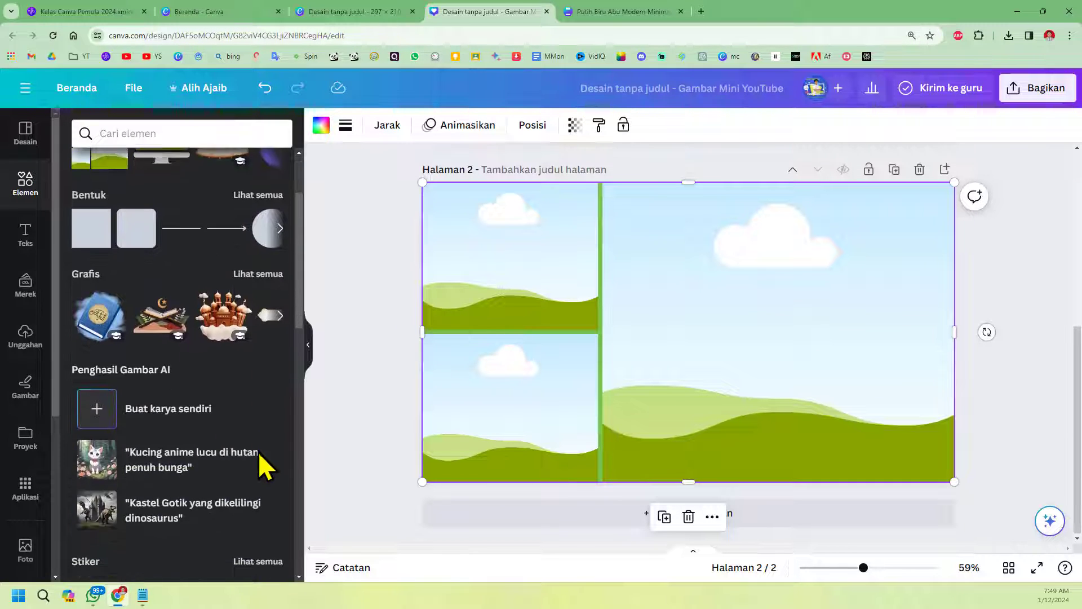
scroll(267, 467, down, 5)
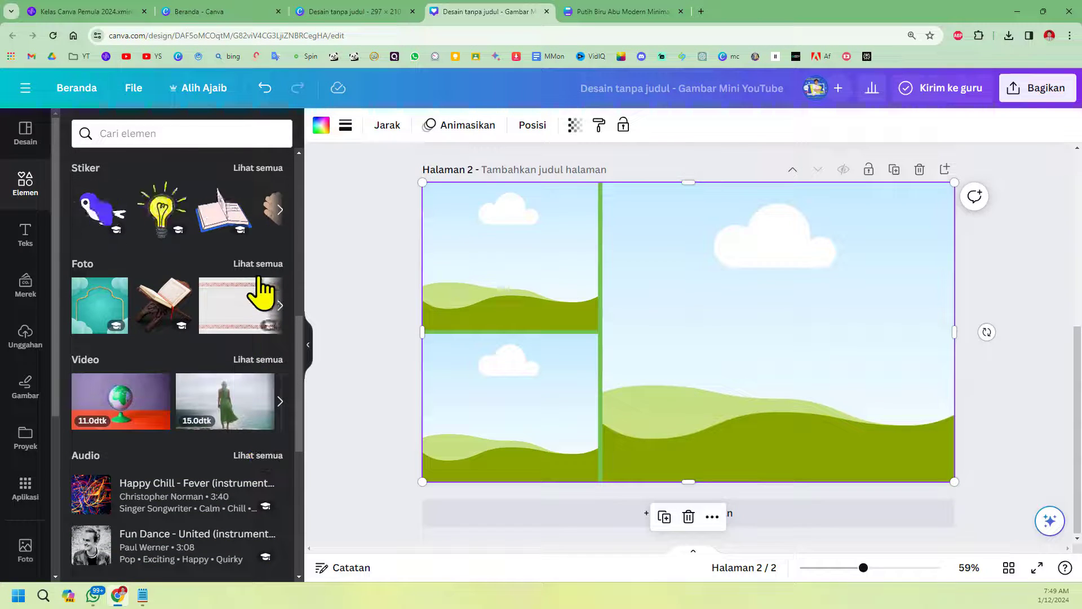
click(260, 273)
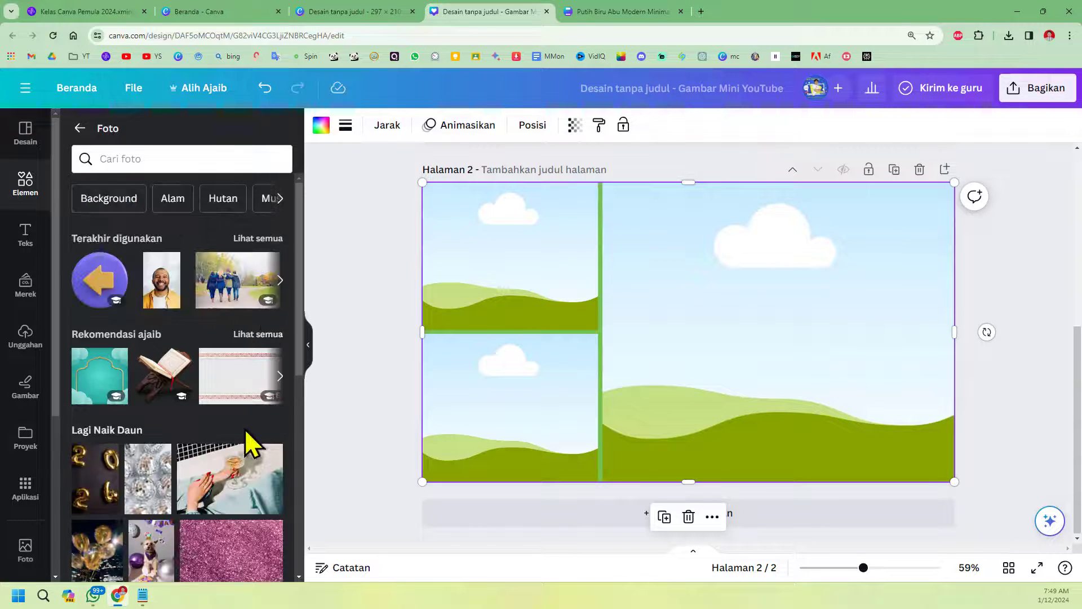
drag(258, 486, 476, 315)
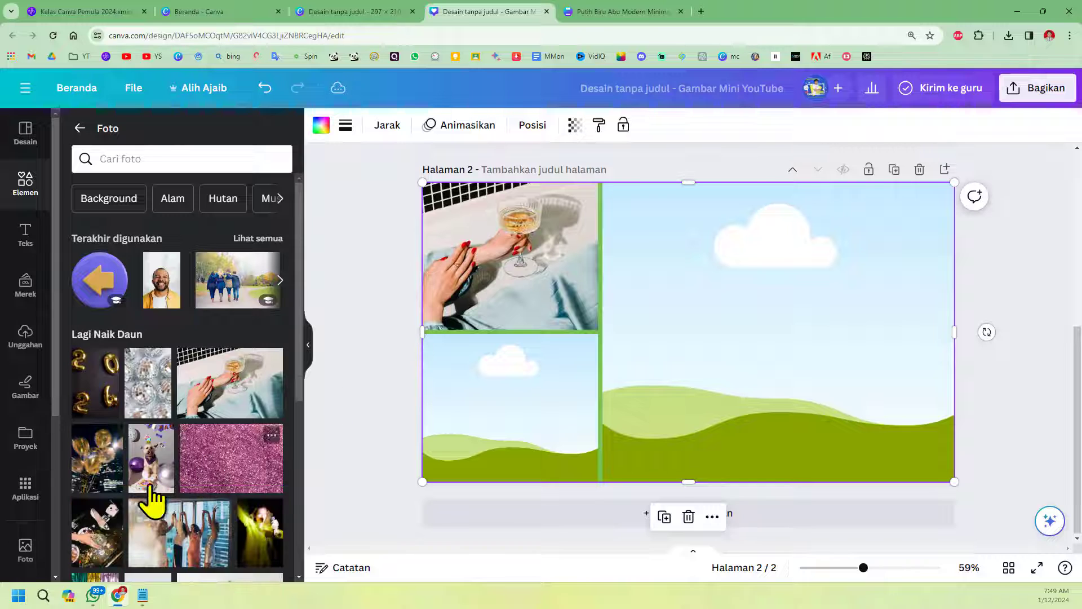
drag(217, 547, 686, 360)
drag(243, 559, 547, 434)
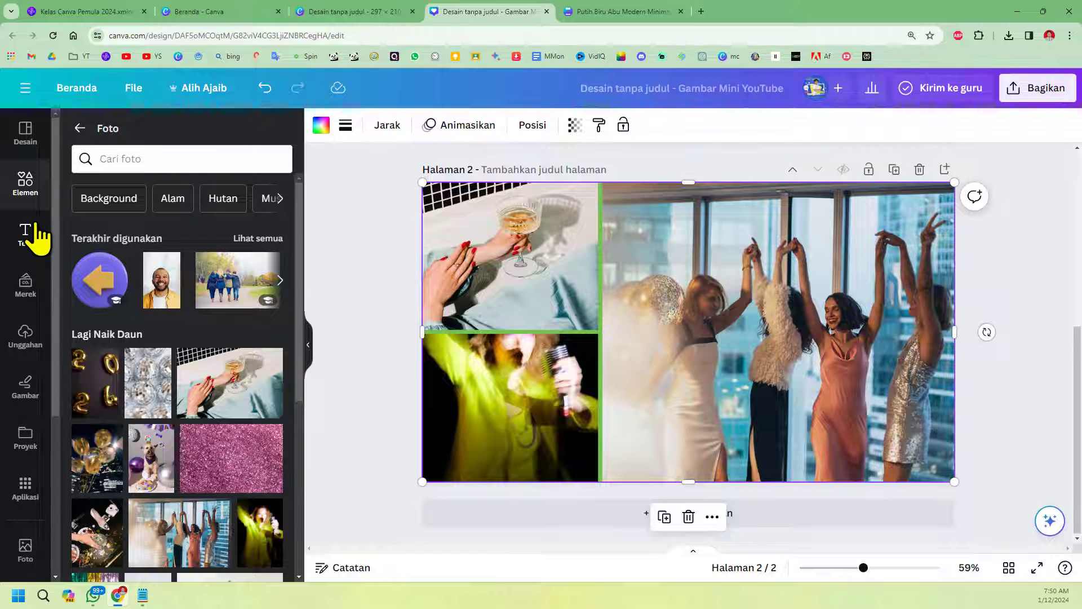
click(79, 128)
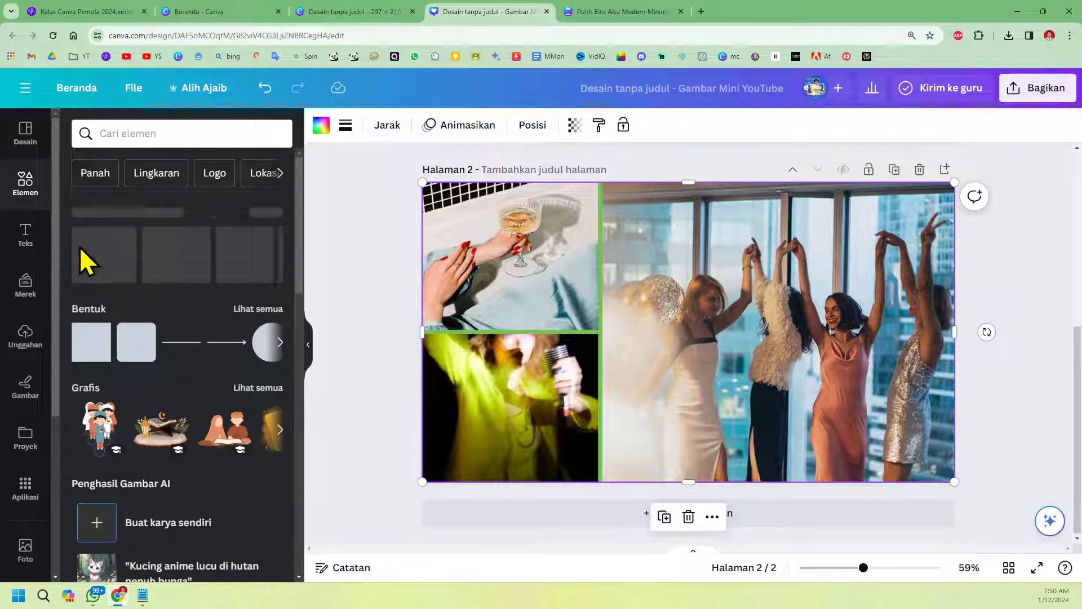
Switch to the Xmind outline to check the Menu file and Menu template topics, and return to the YouTube thumbnail design in Canva
click(100, 11)
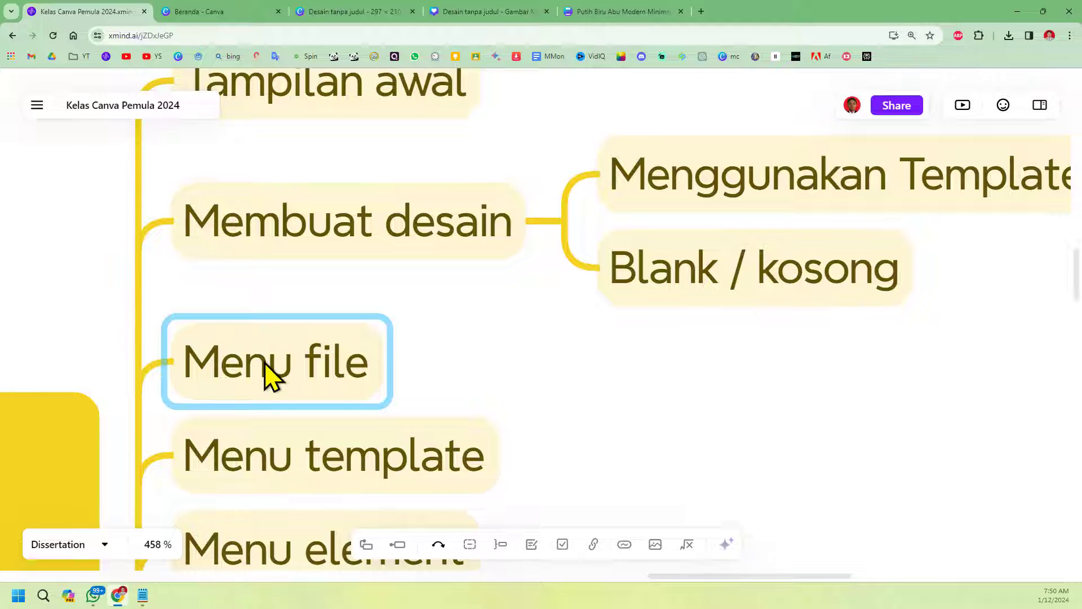
scroll(271, 375, down, 2)
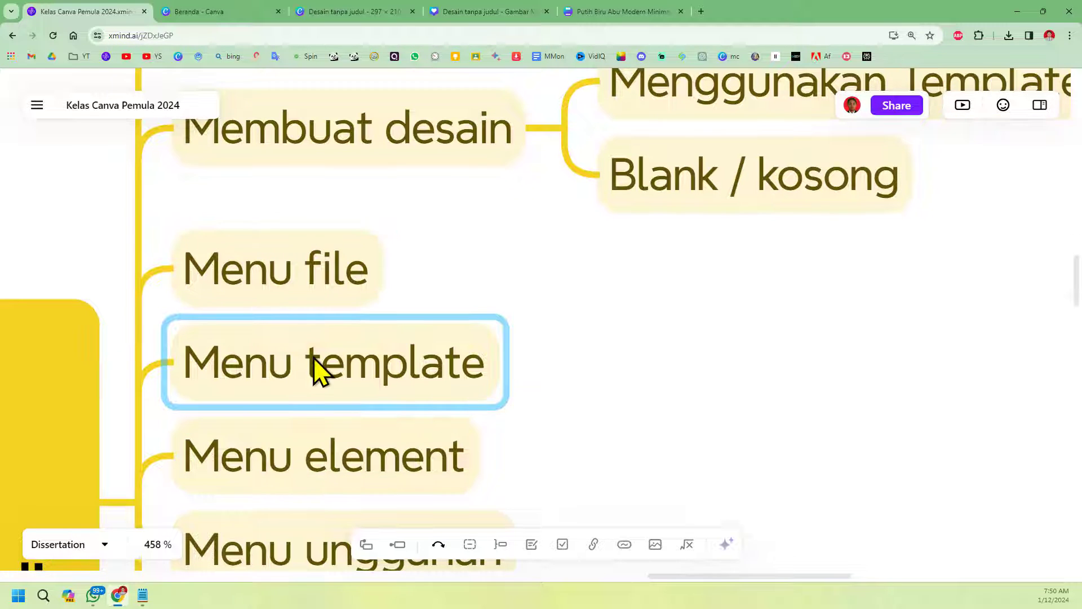
click(370, 11)
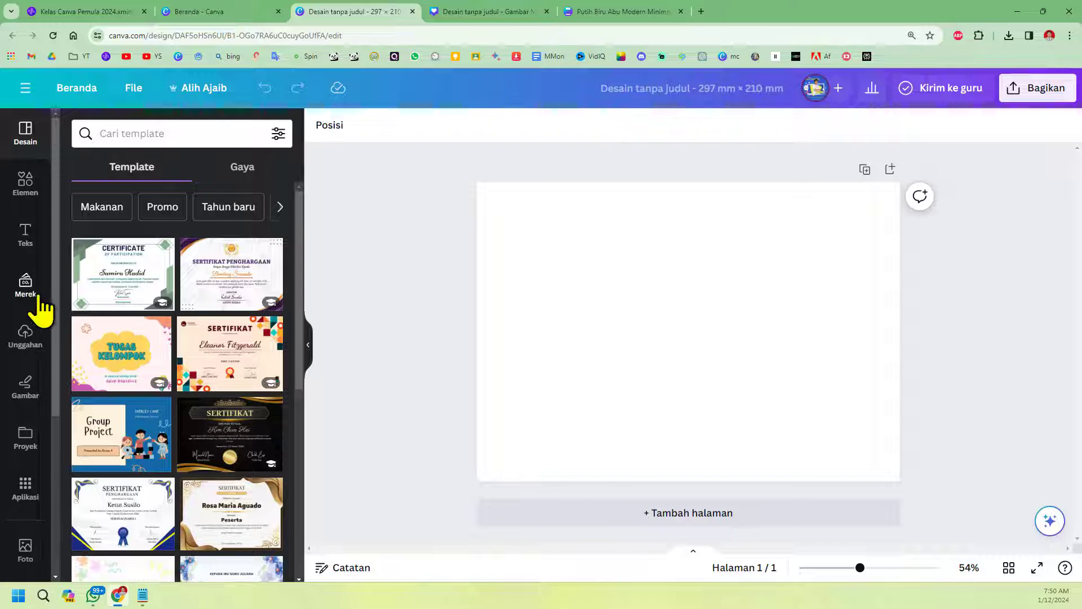
click(532, 12)
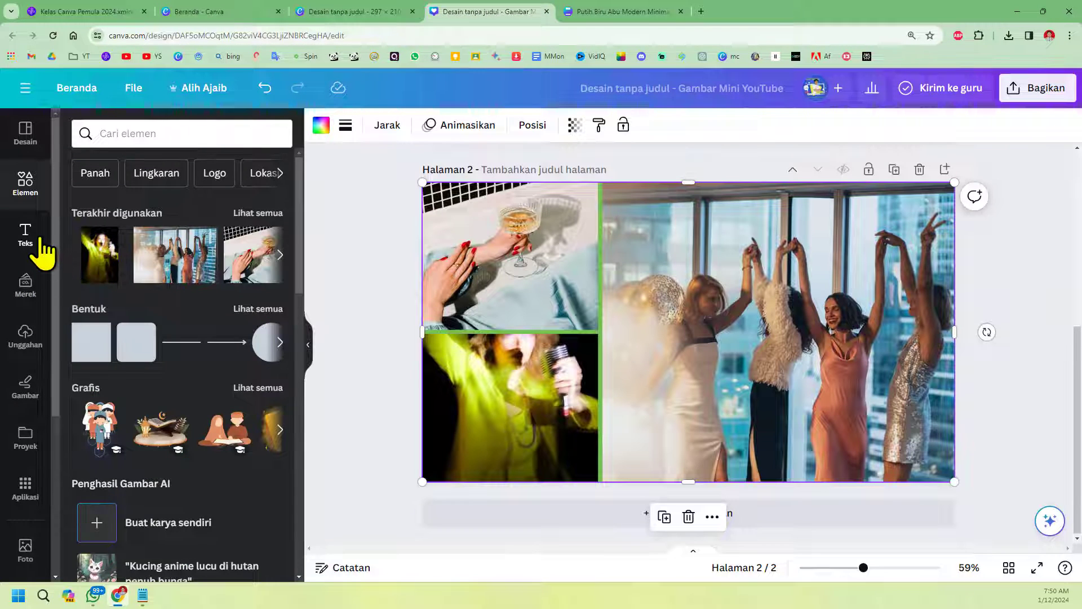
Add a default-style heading reading "ketik saja" over the photos on page 2
click(40, 240)
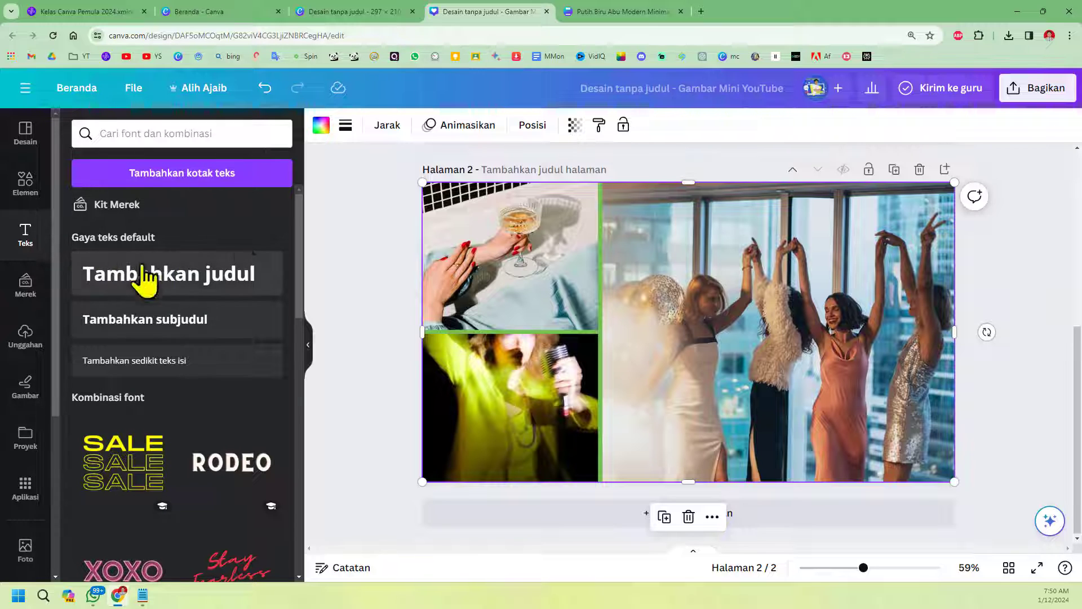
click(232, 299)
text(ketik saj)
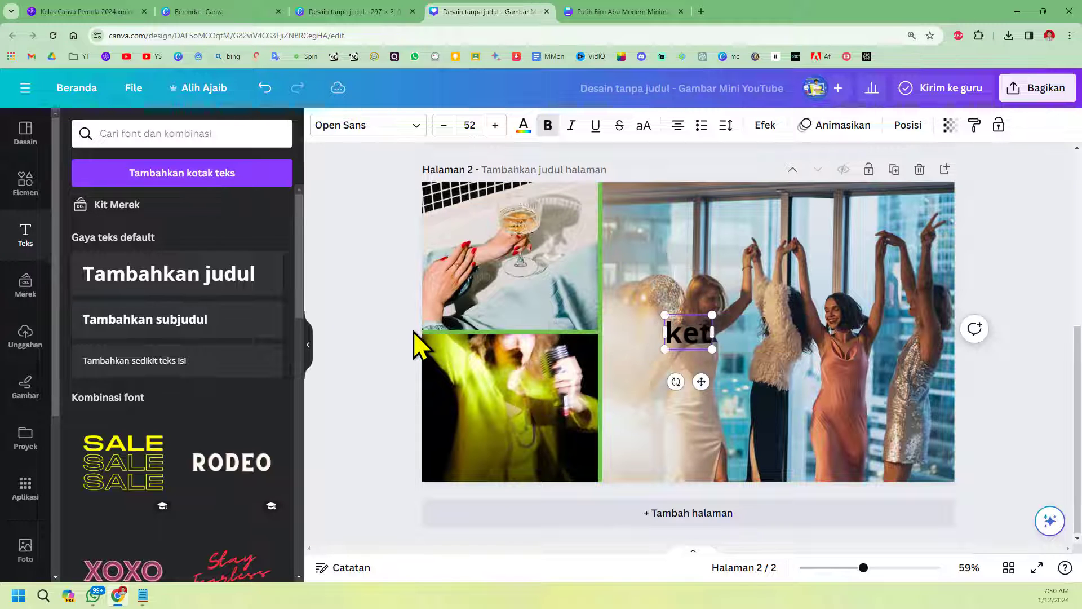
text(a)
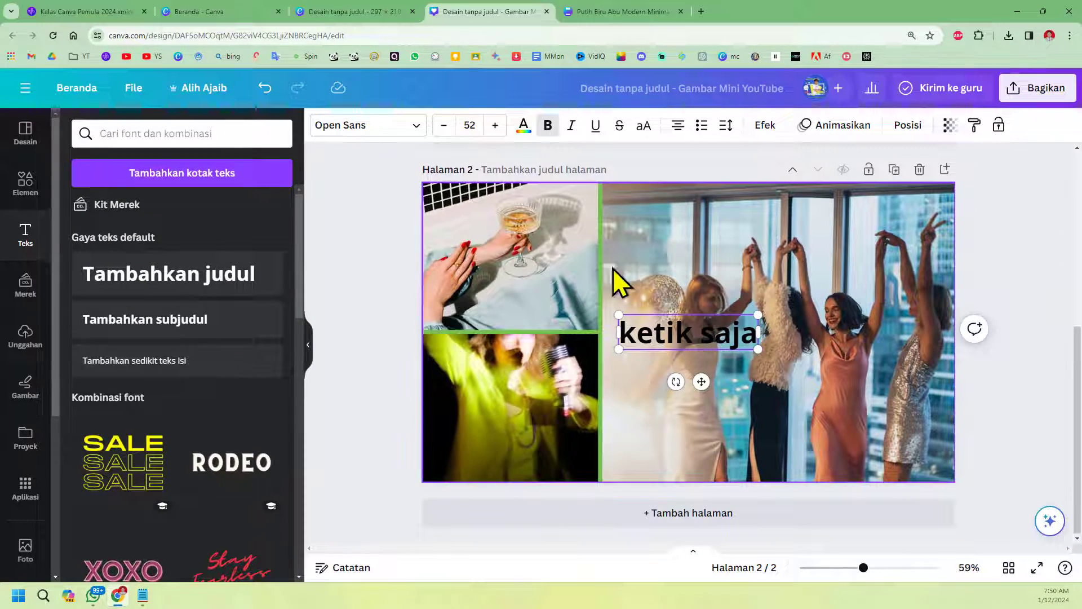
Add a third page with a default "Tambahkan judul" heading and set its font to Hammersmith One
click(697, 514)
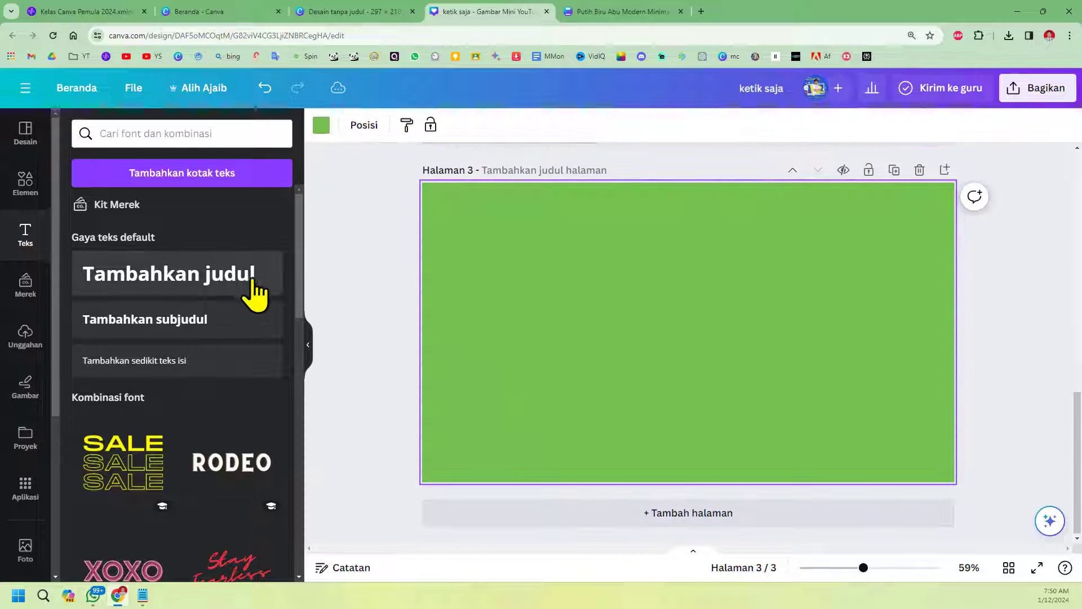
click(255, 285)
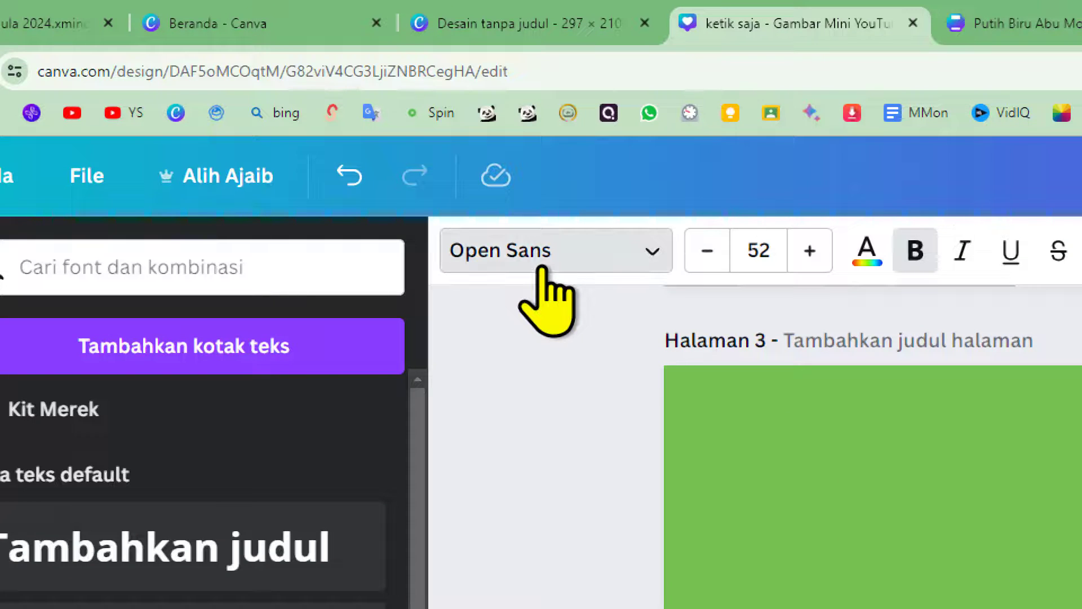
click(542, 269)
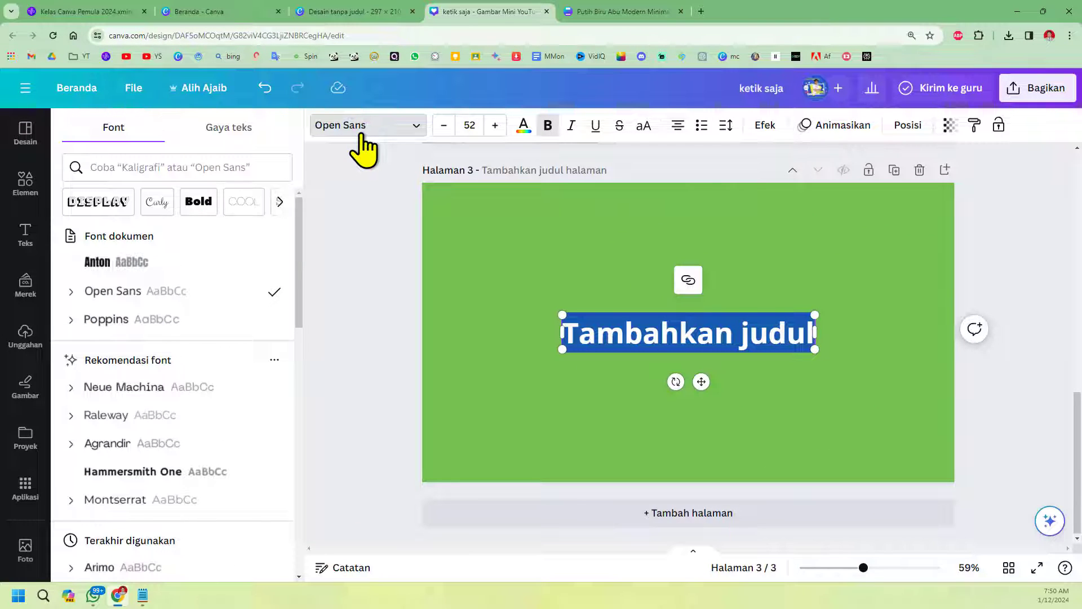
click(170, 469)
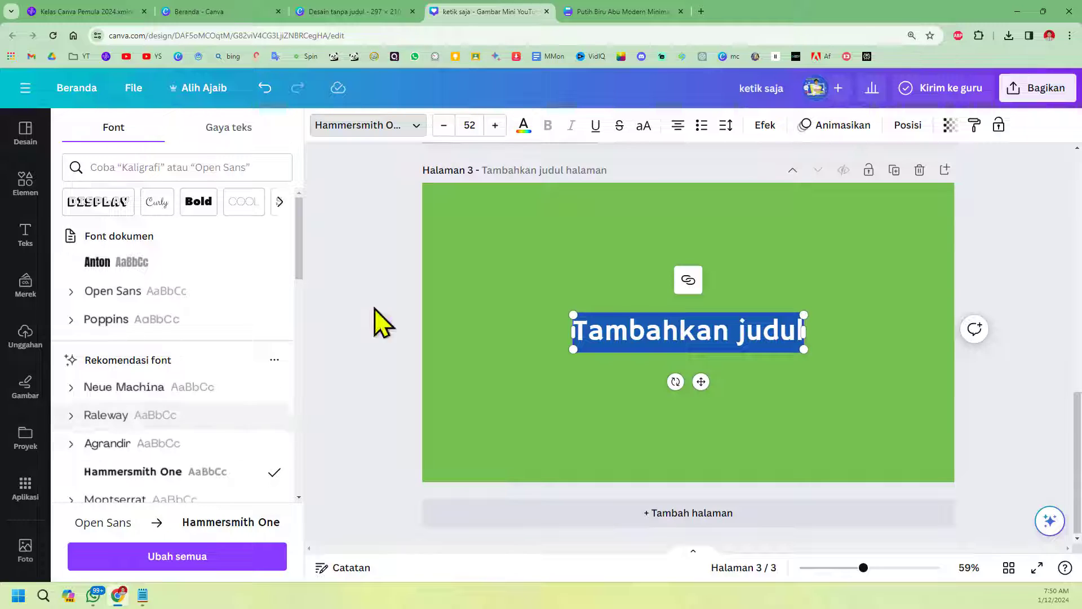
Try font sizes 53 and 50 on the heading, set it back to 52, and open its text colour options
click(495, 128)
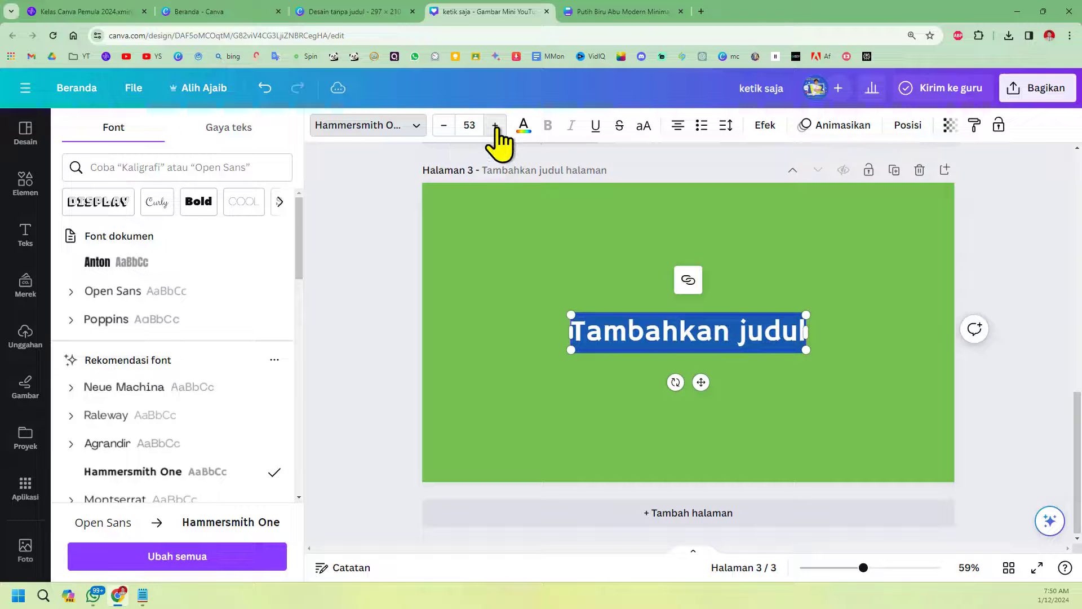
click(444, 129)
click(444, 129)
click(444, 128)
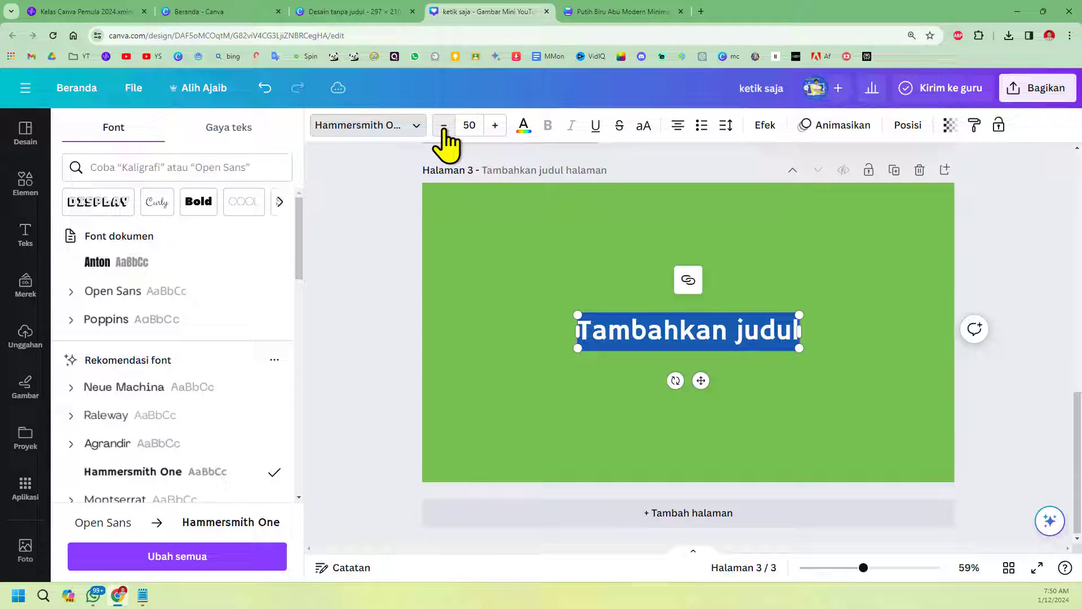
click(496, 127)
click(495, 128)
click(530, 133)
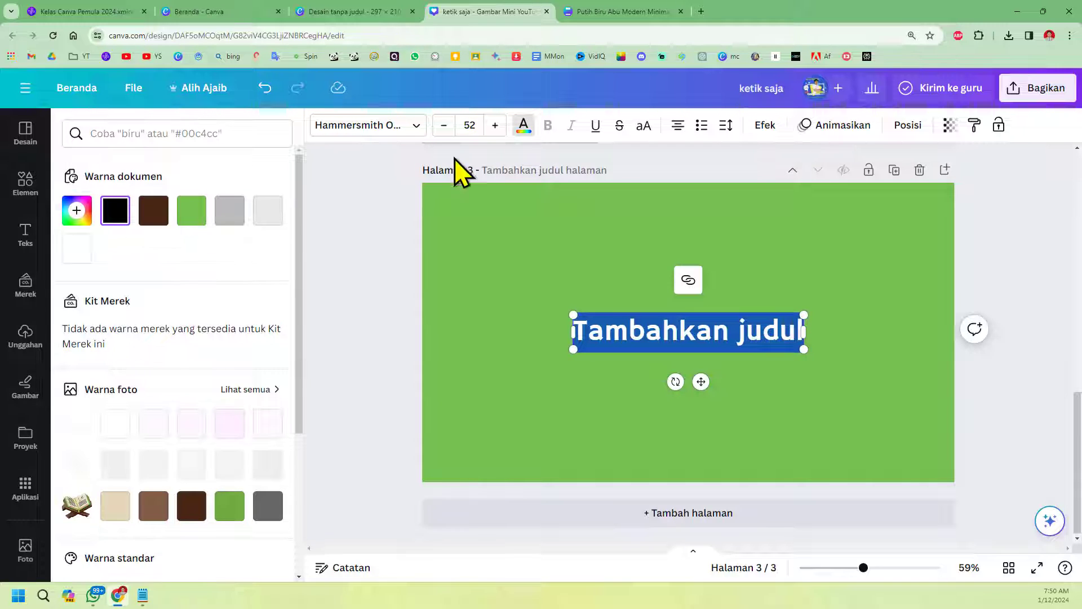
Widen the heading's text box toward the page's right edge and, after cycling through the alignments, format the text as a left-aligned bulleted list
click(679, 129)
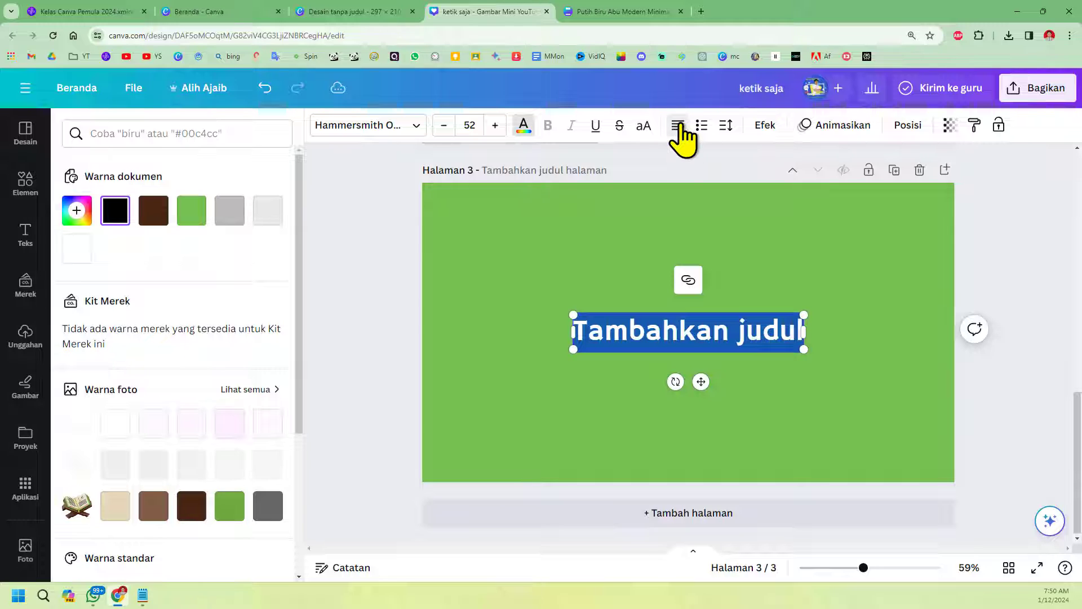
click(692, 346)
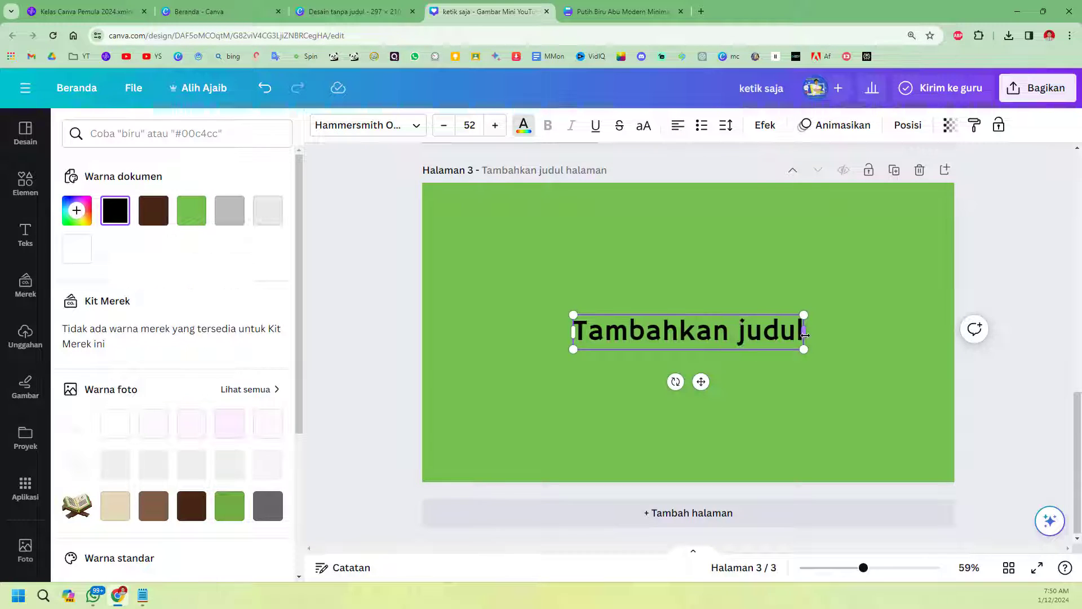
drag(805, 334, 901, 334)
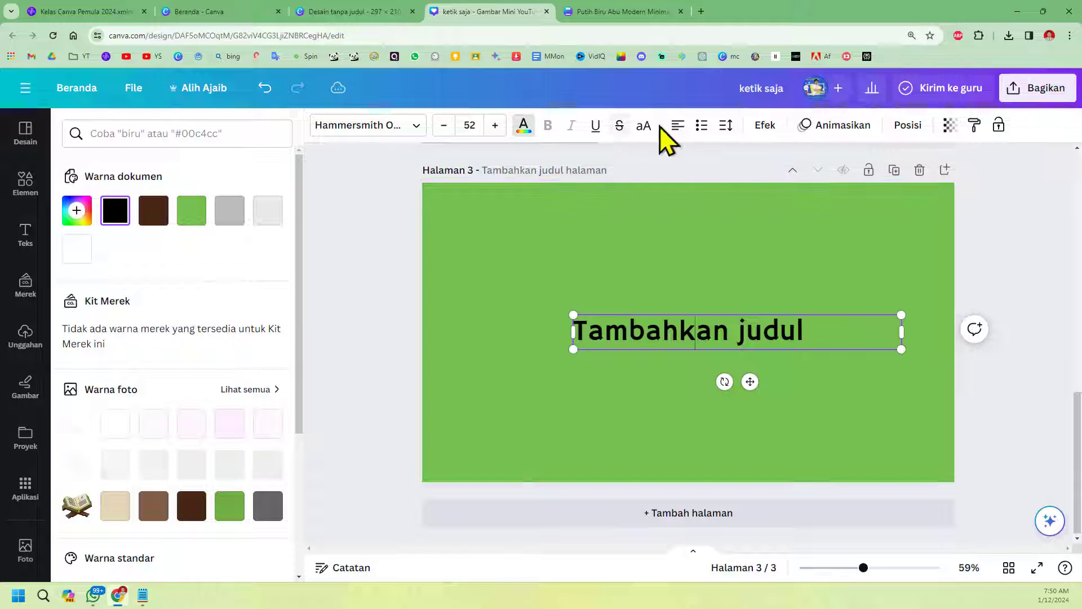
click(677, 130)
click(676, 130)
click(676, 130)
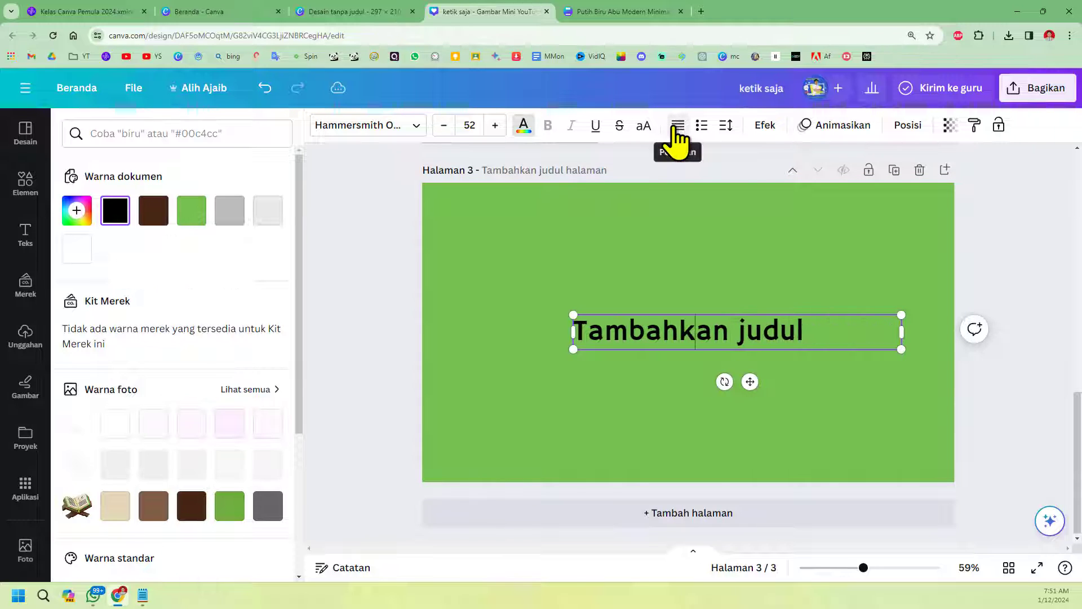
click(675, 130)
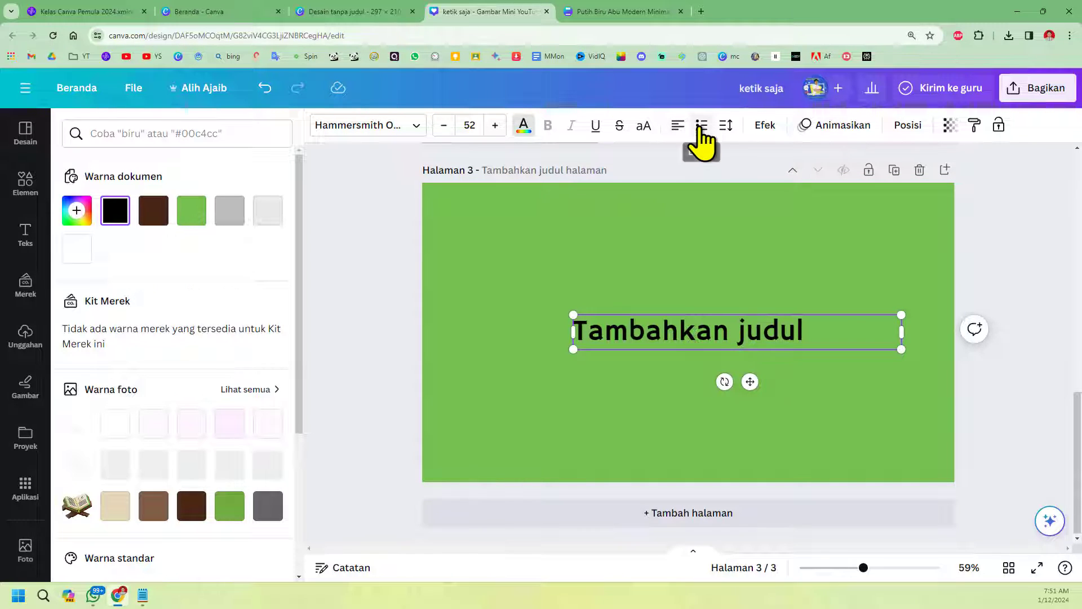
click(701, 126)
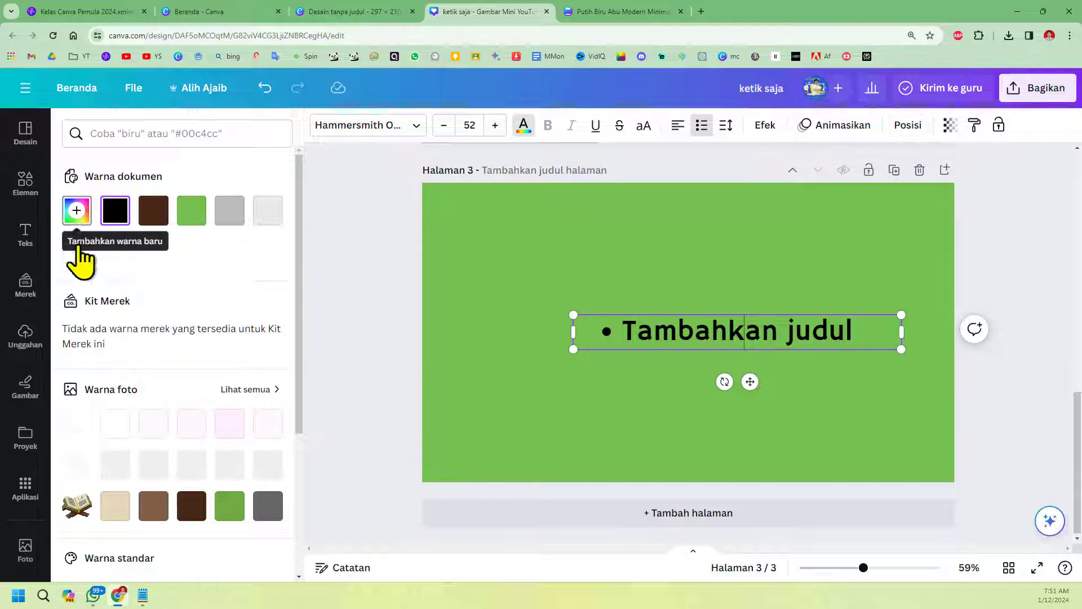
View the Merek section with its brand templates, logo, colour and font settings
click(26, 304)
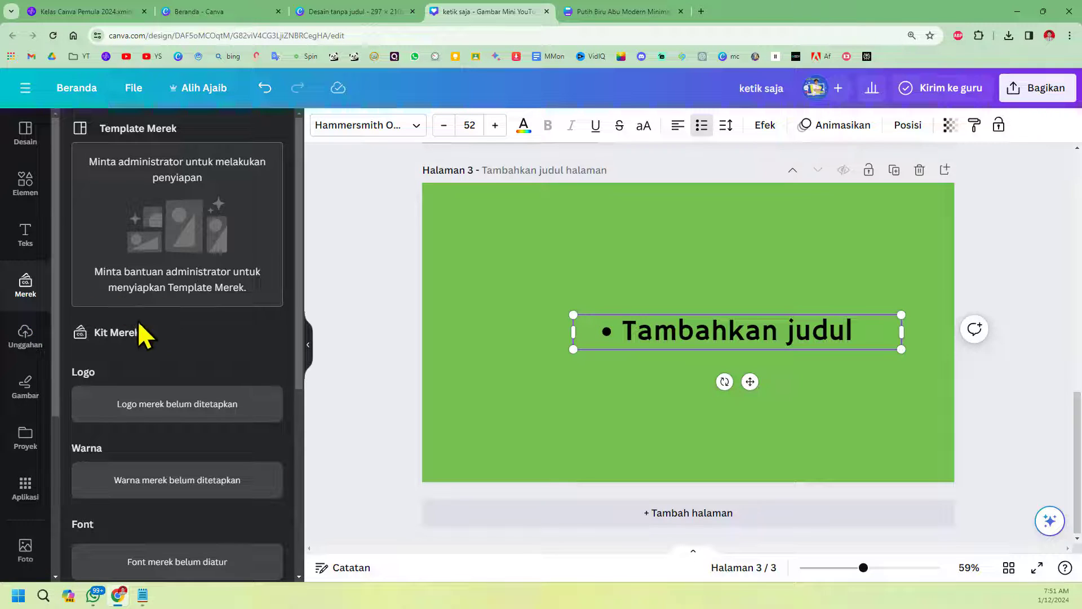
Insert the uploaded portrait of the woman with the feathered headdress onto page 3
click(25, 366)
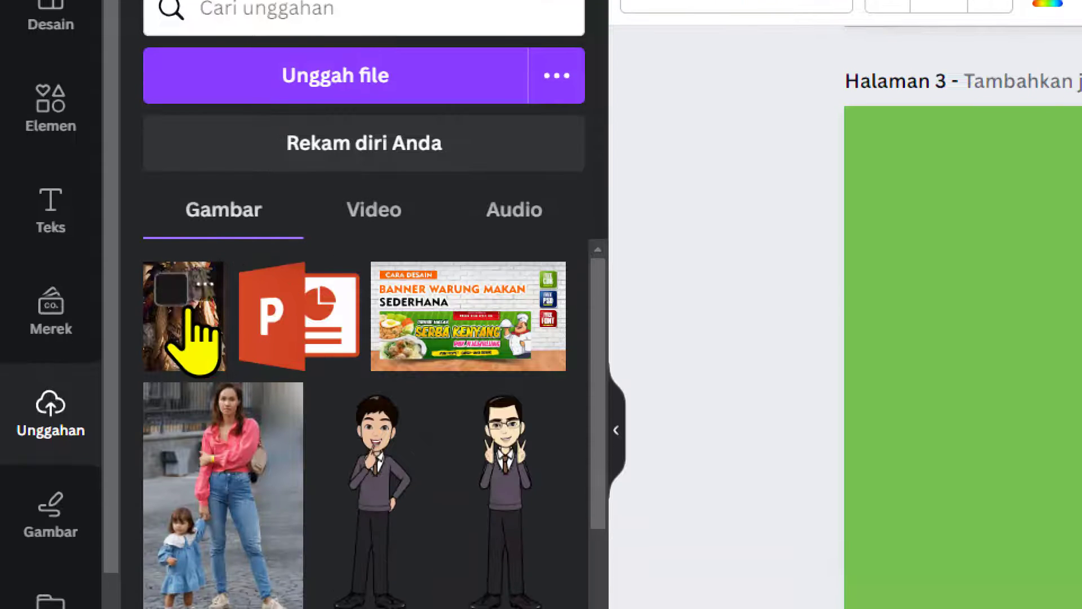
click(169, 395)
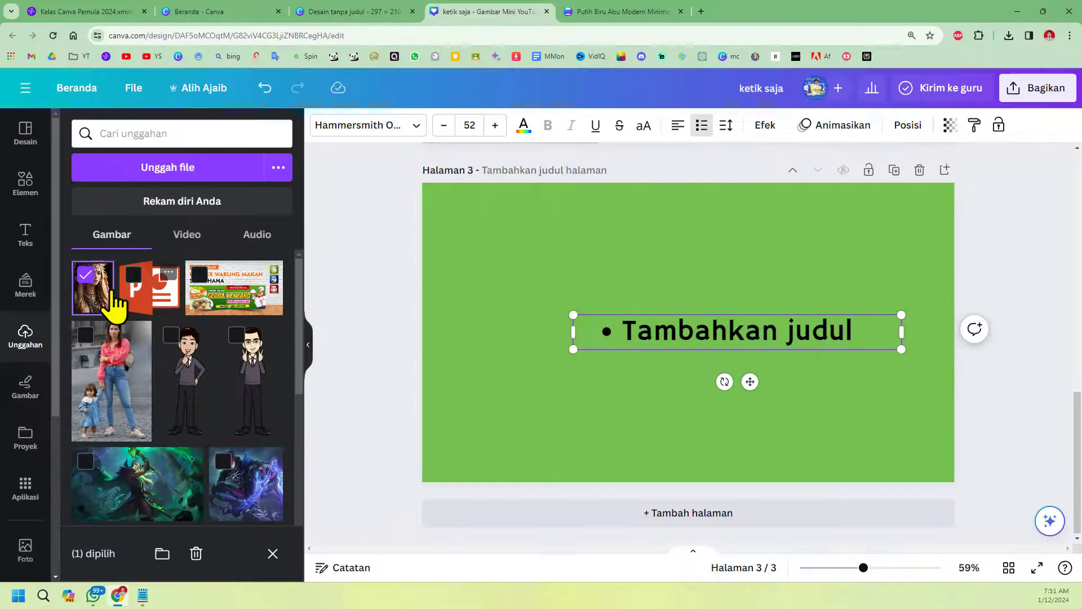
click(86, 277)
click(100, 300)
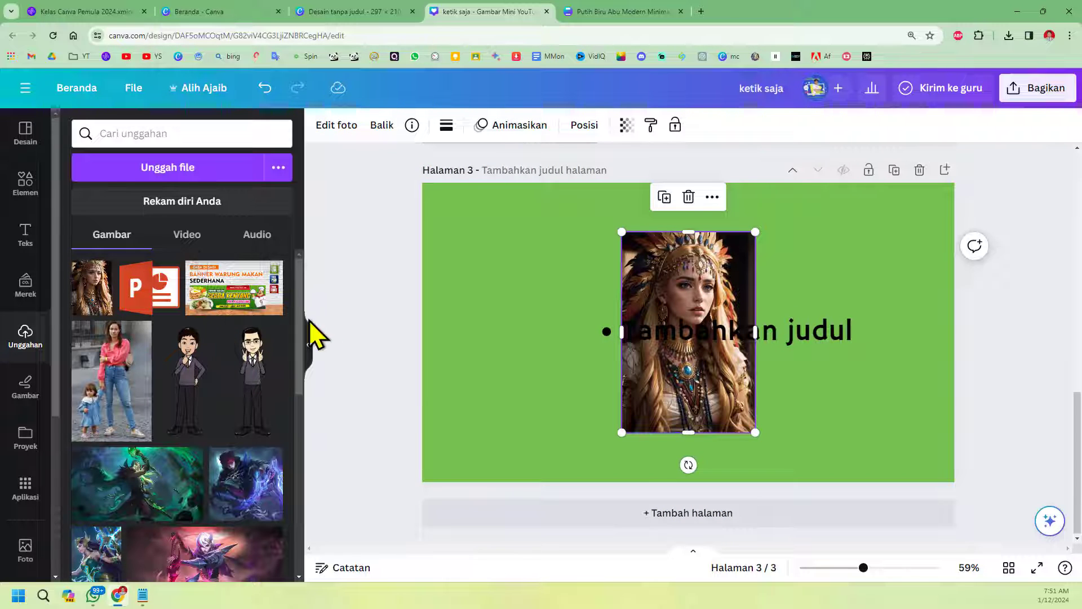
View the uploaded videos and audio files, and preview the first track, "Everything Has a Beginning"
click(188, 234)
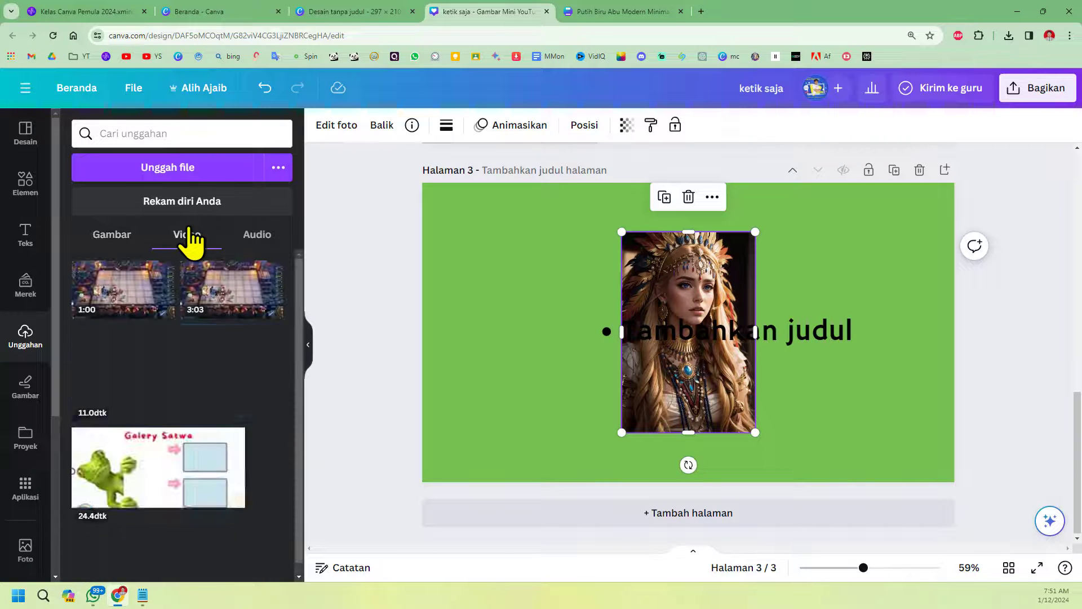
click(254, 248)
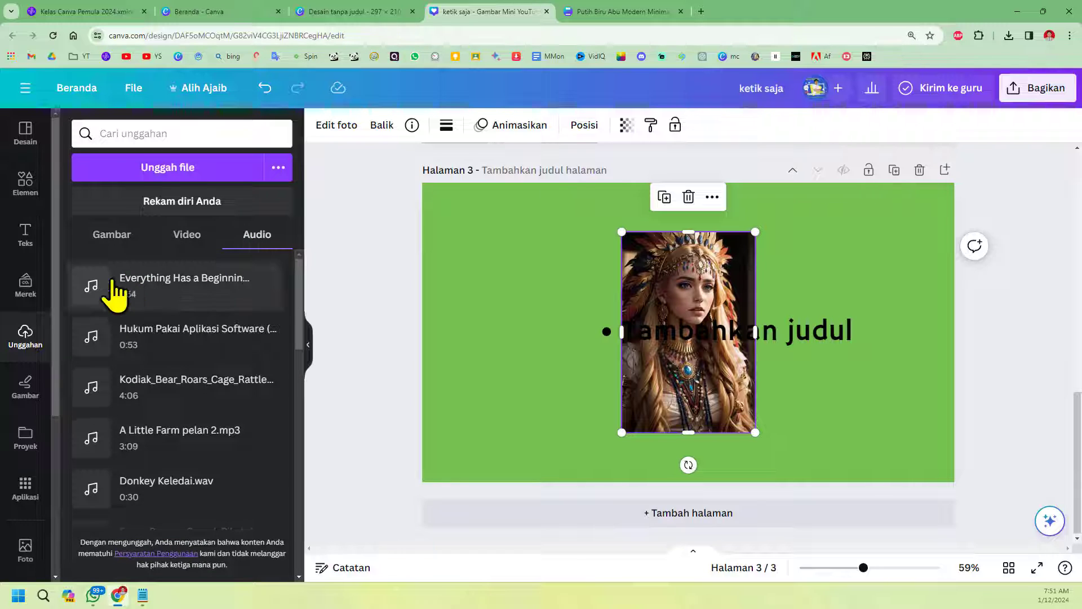
mouse_move(97, 300)
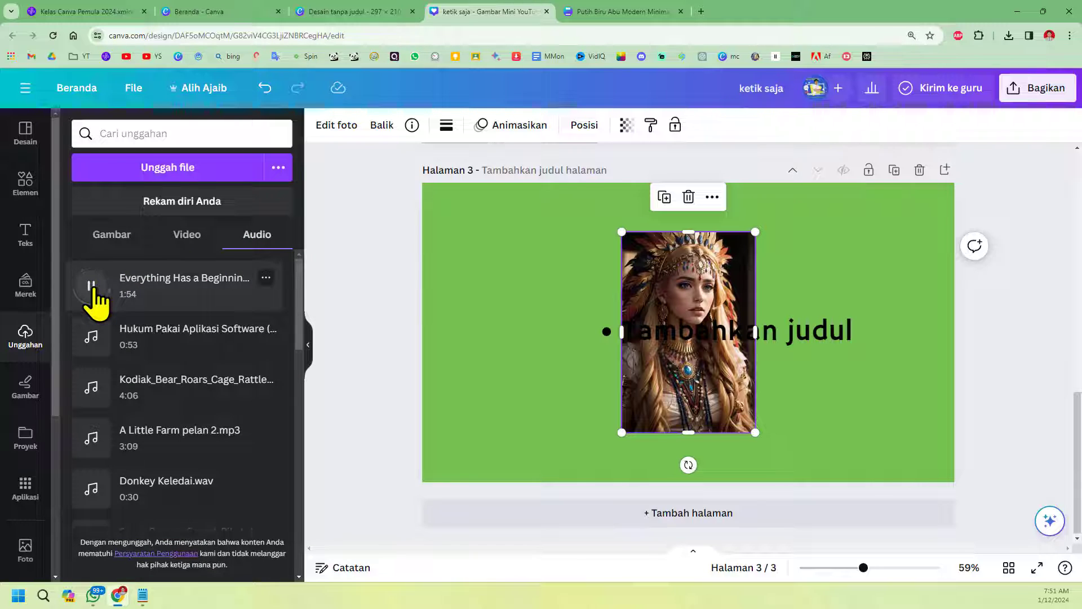
click(92, 287)
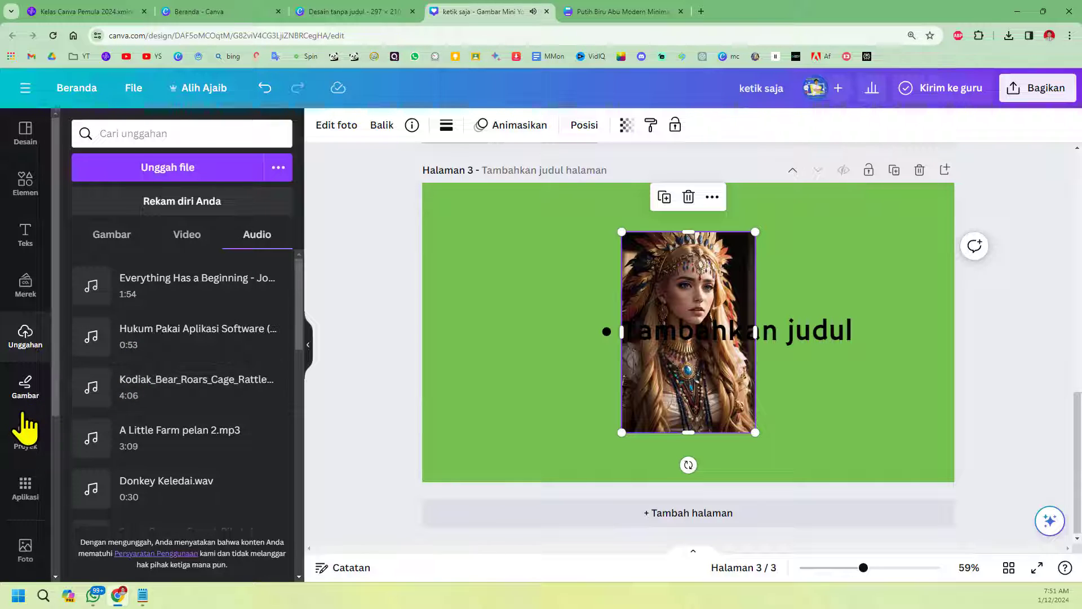
View the Gambar drawing tools, the Proyek content list and the Aplikasi catalogue
click(23, 395)
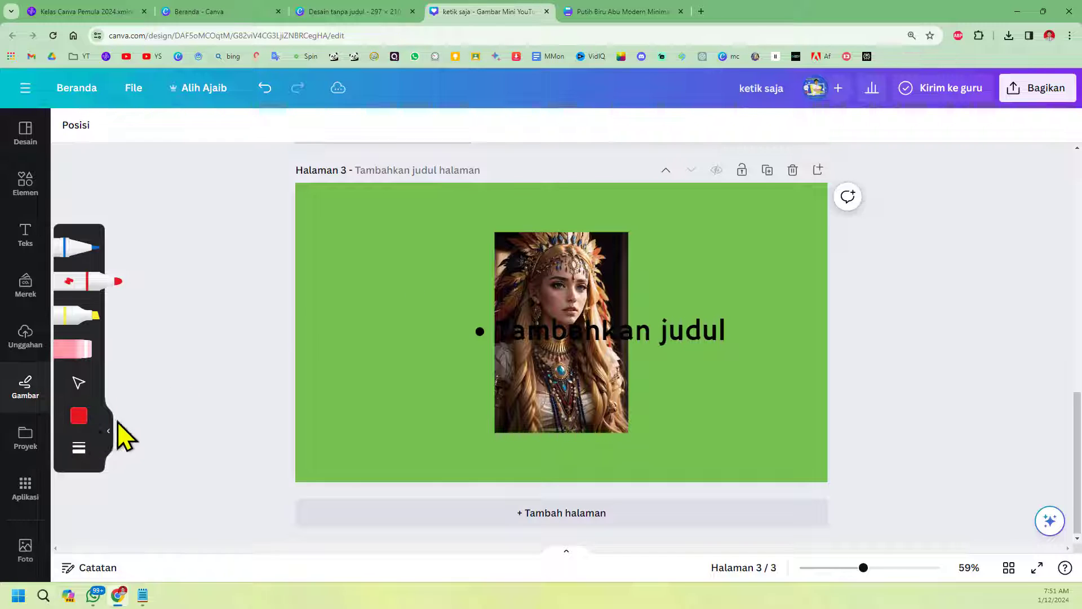
click(28, 441)
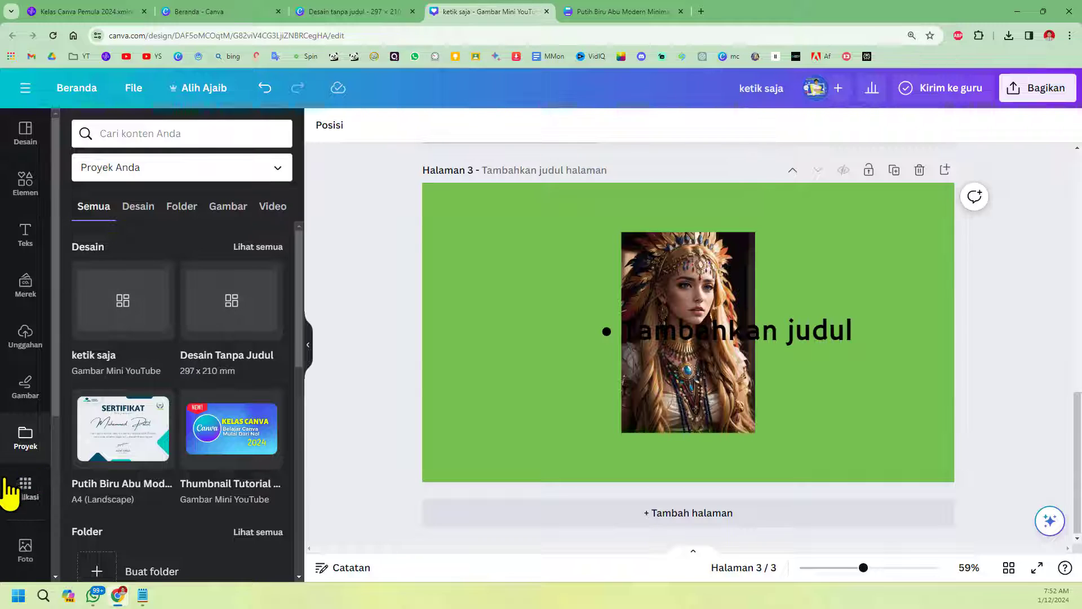
scroll(29, 459, down, 2)
scroll(96, 468, down, 1)
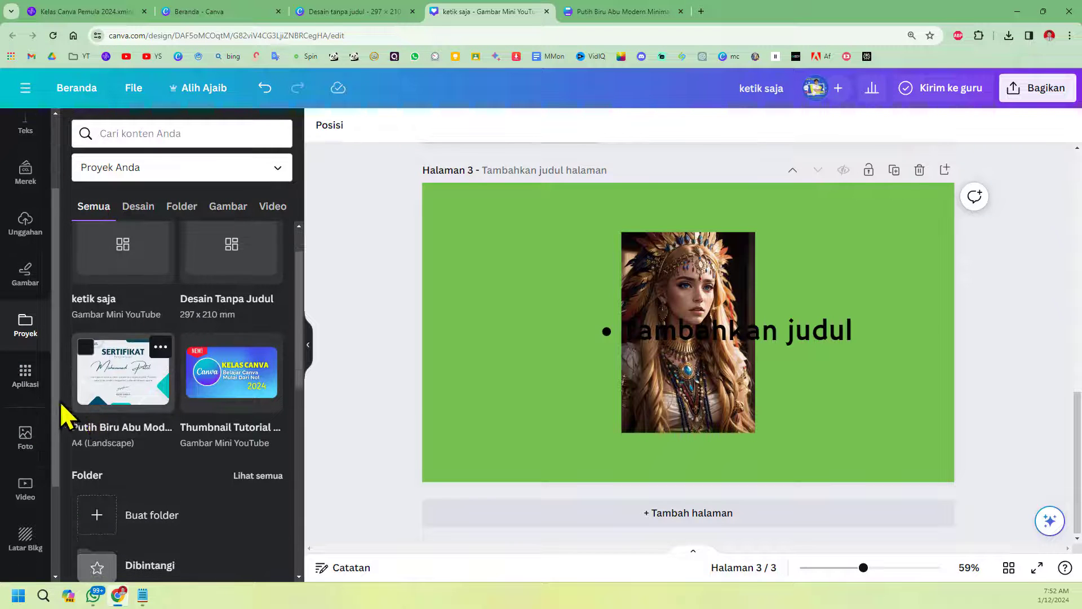
click(31, 377)
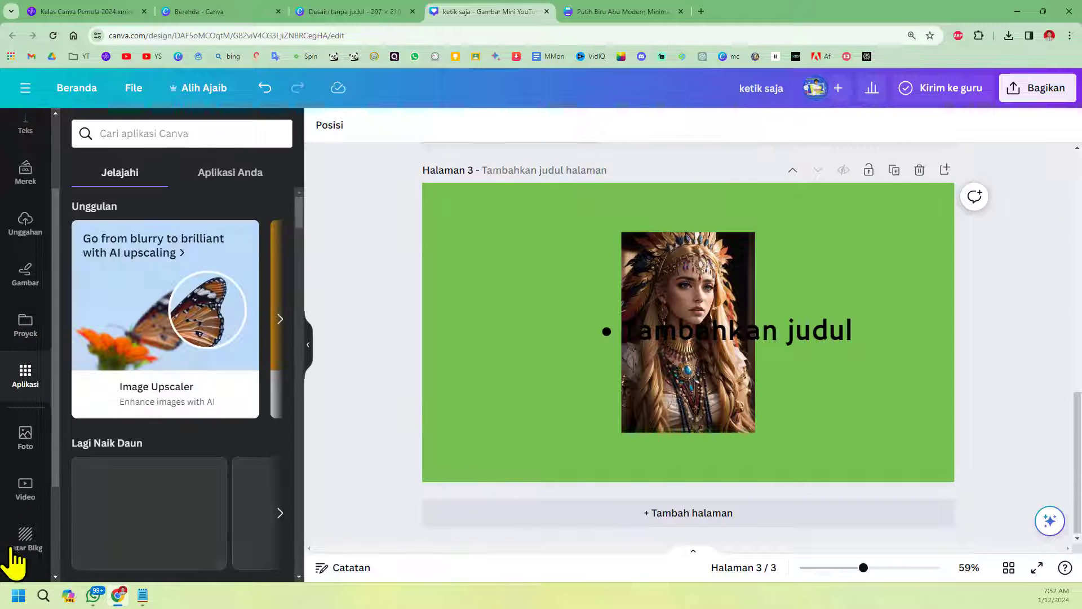
Remove the Latar Blkg, Video and Foto shortcuts from the editor's list of pinned apps
click(14, 546)
click(8, 523)
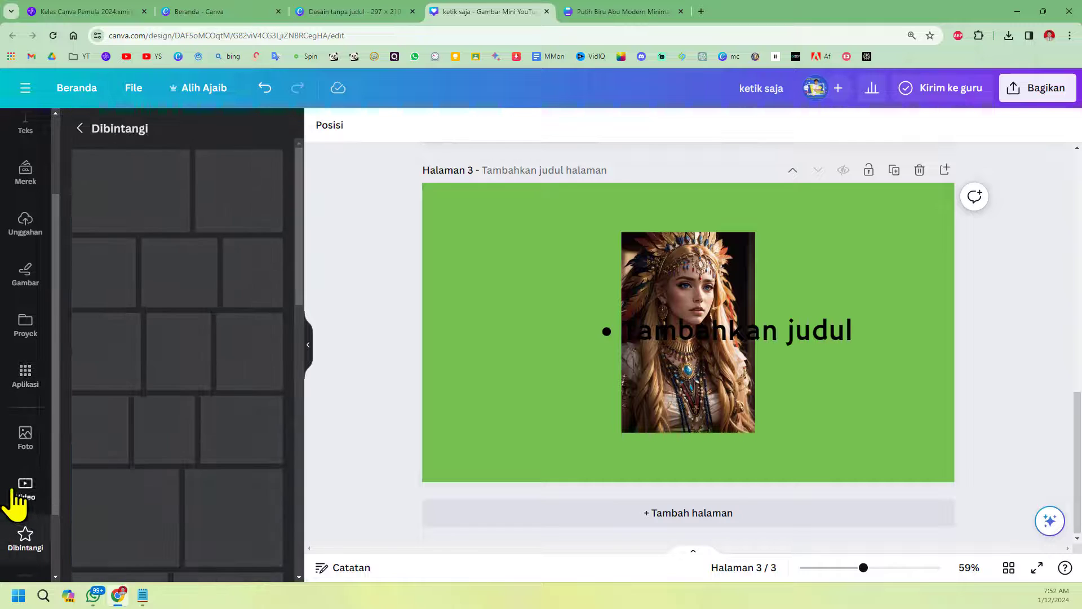
click(16, 492)
click(9, 471)
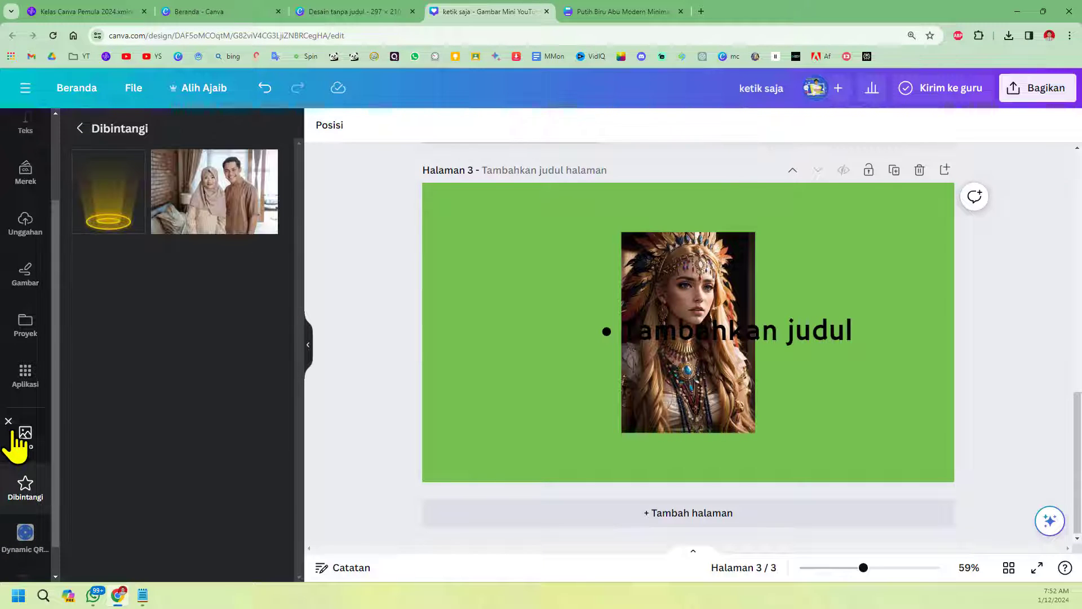
click(14, 434)
click(9, 422)
Remove the Dynamic QR Codes and Media Ajaib app shortcuts, keeping Dibintangi, and return to the Elemen library
click(27, 496)
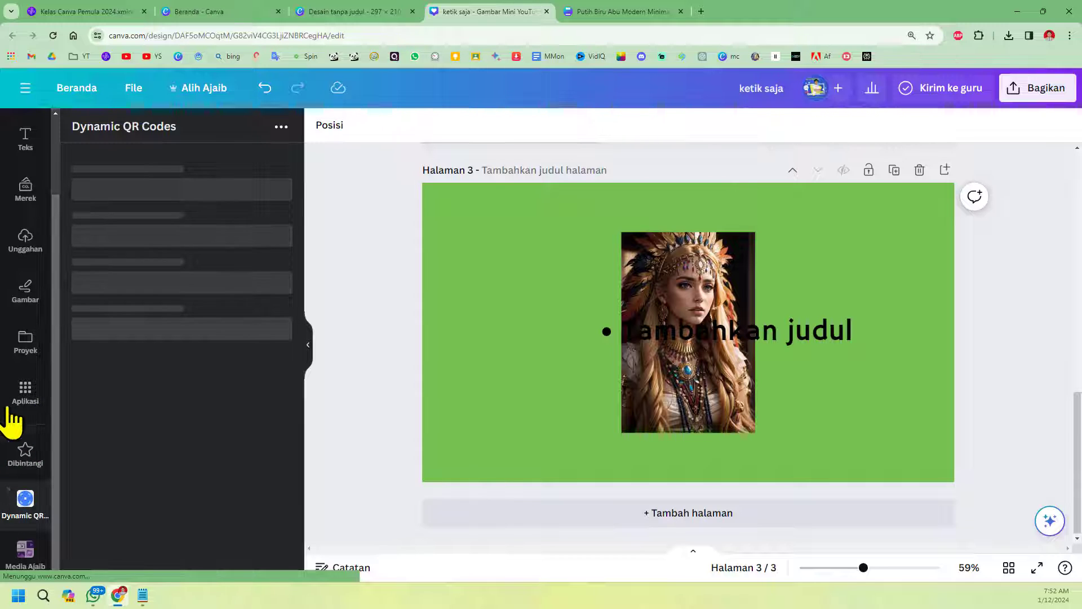
click(9, 489)
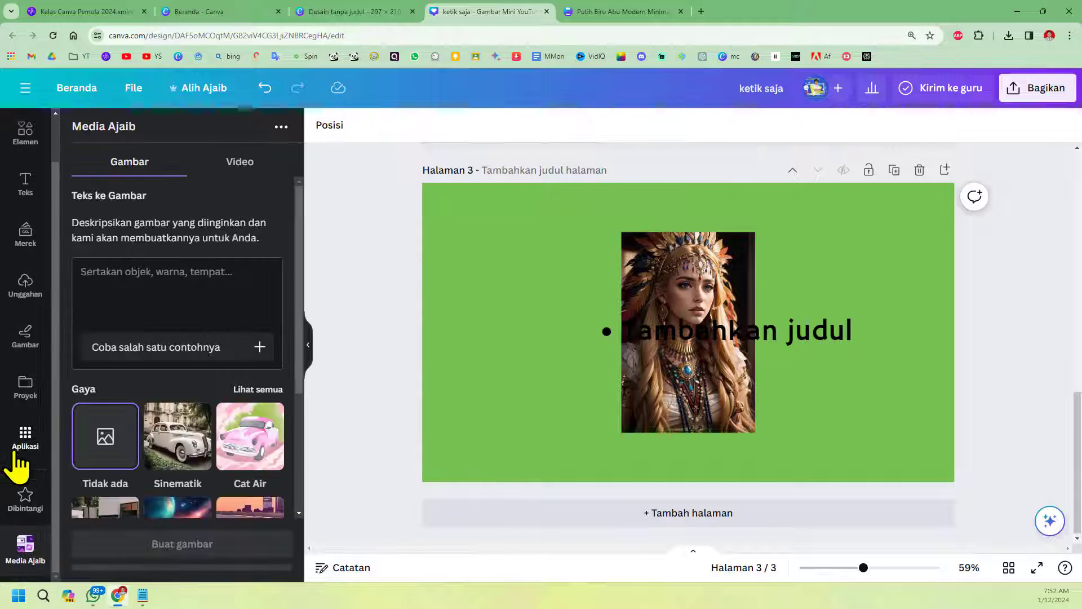
click(11, 504)
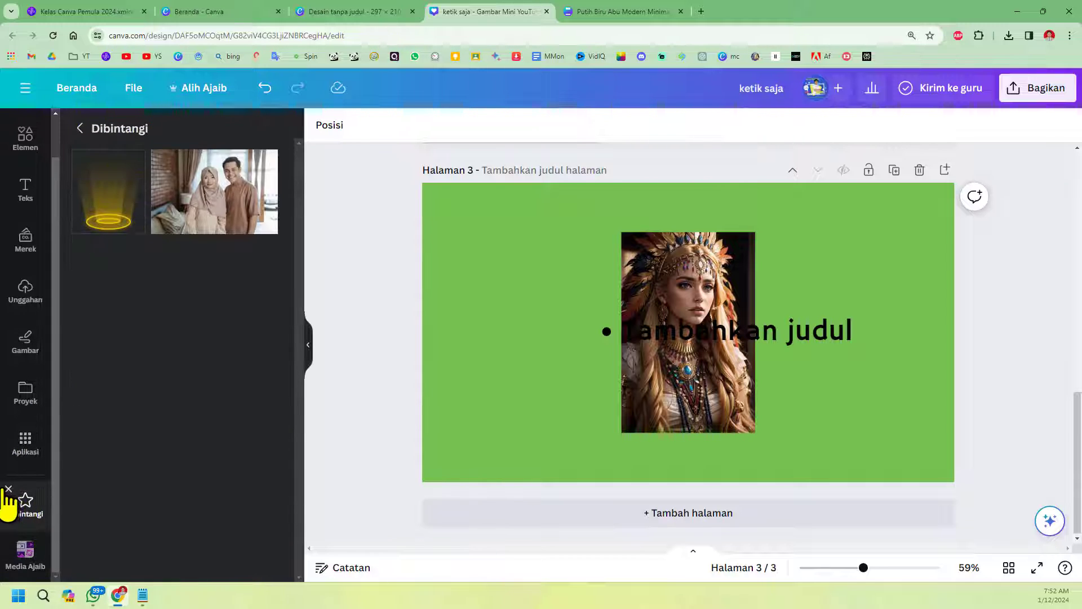
click(27, 549)
click(9, 539)
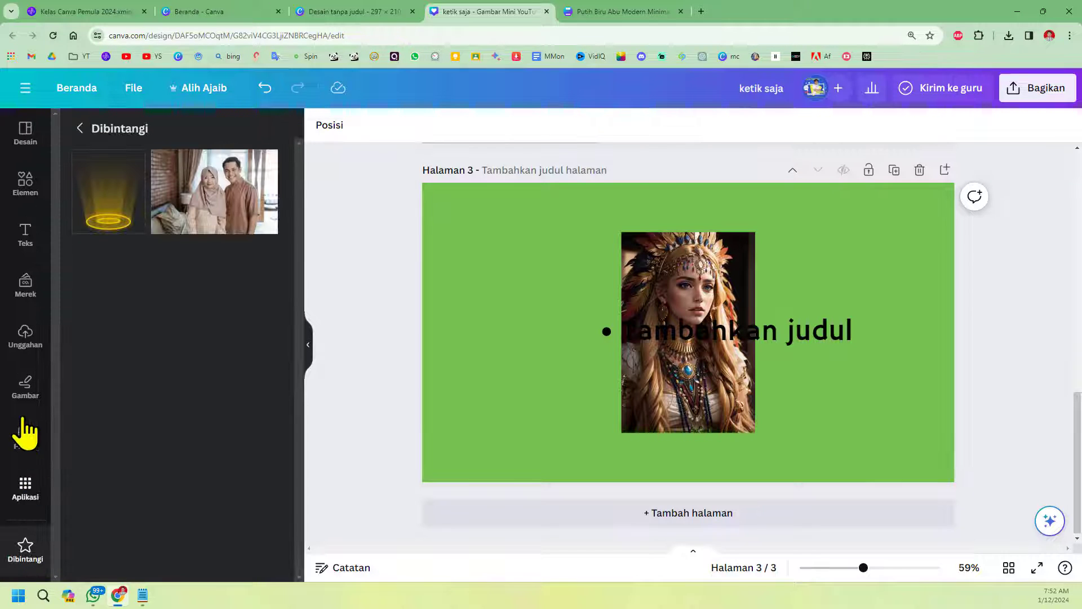
click(27, 195)
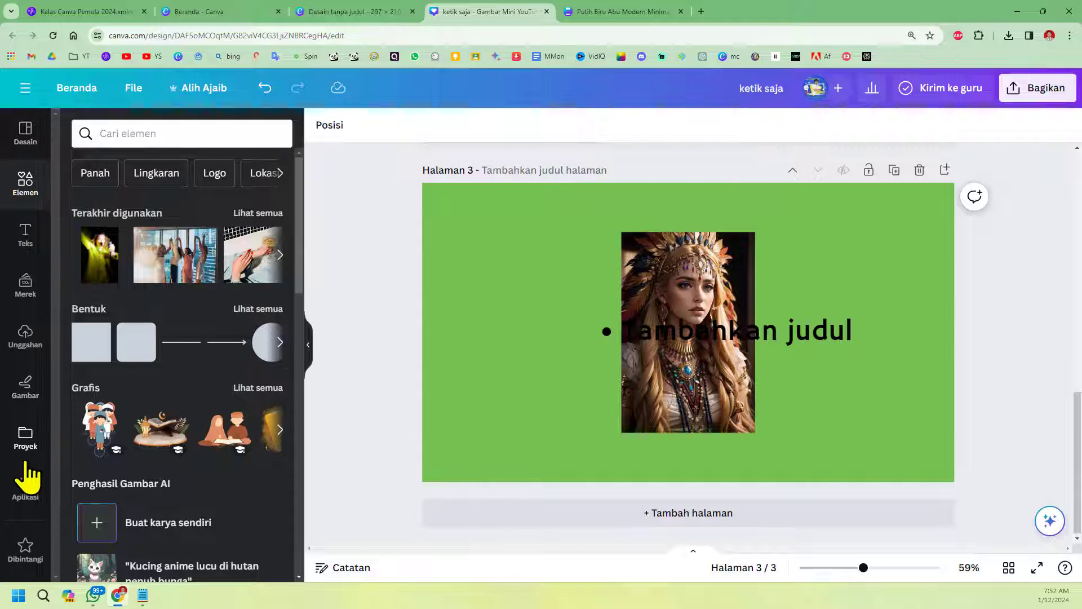
Rename the design as "belajar 1"
click(135, 91)
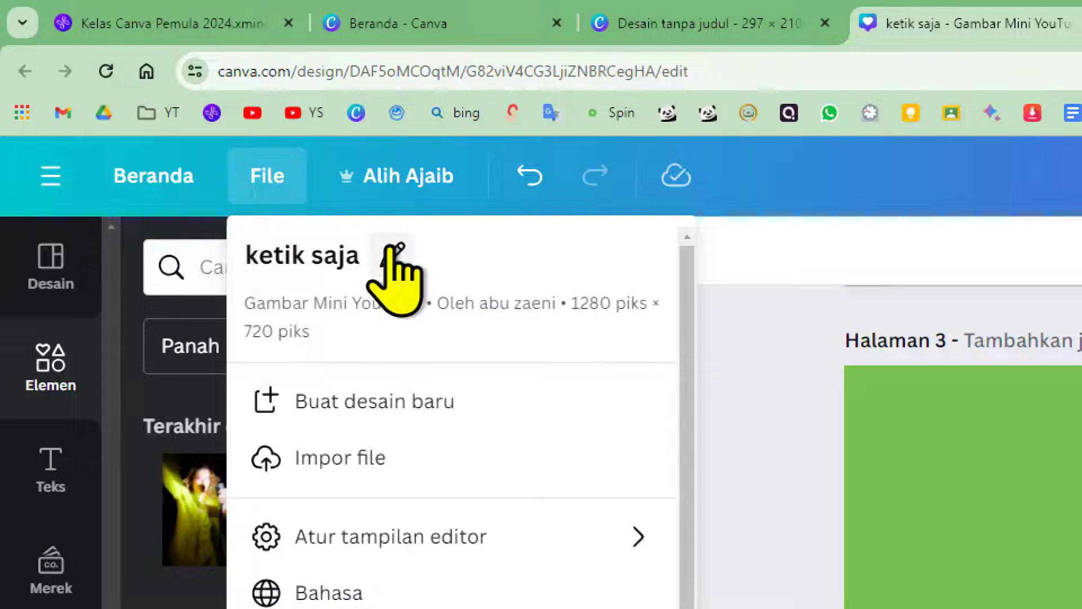
click(397, 265)
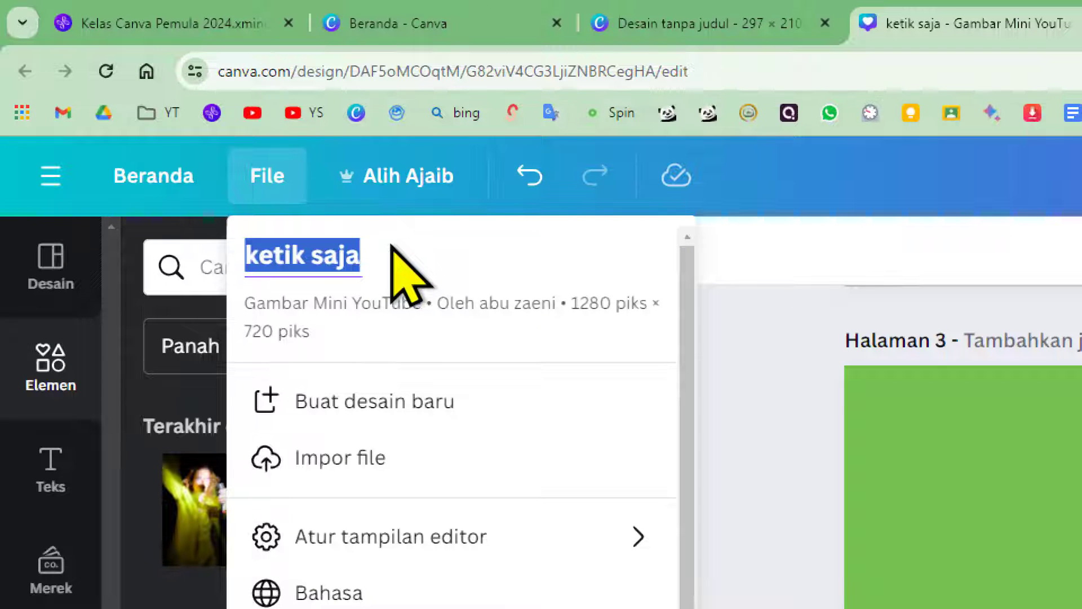
text(belajar 1)
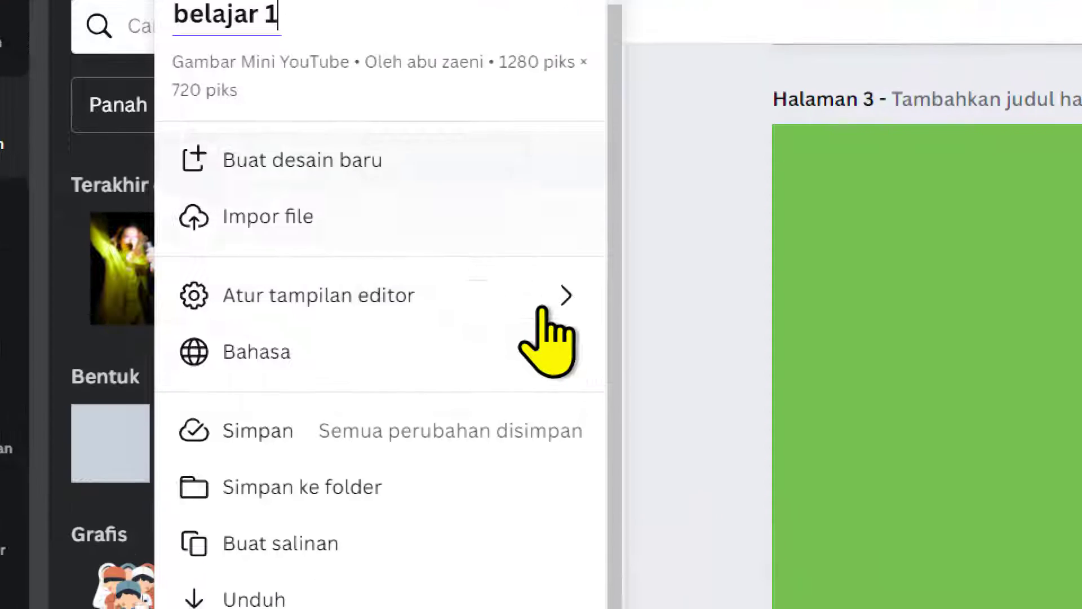
Show the rulers and guides (penggaris dan patokan) around the workspace and look them over on the pages
mouse_move(640, 543)
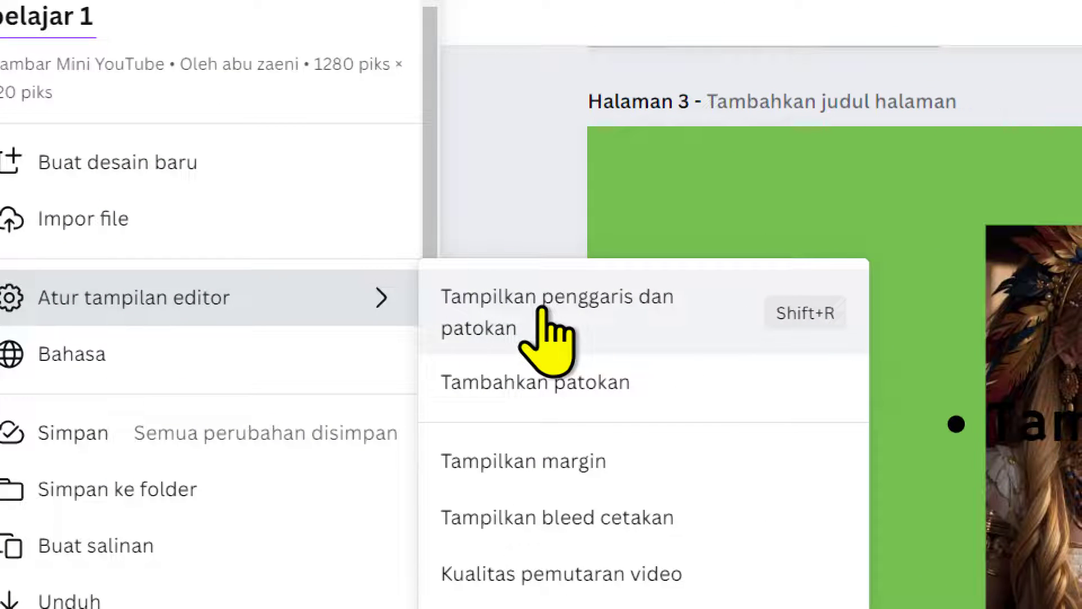
click(541, 311)
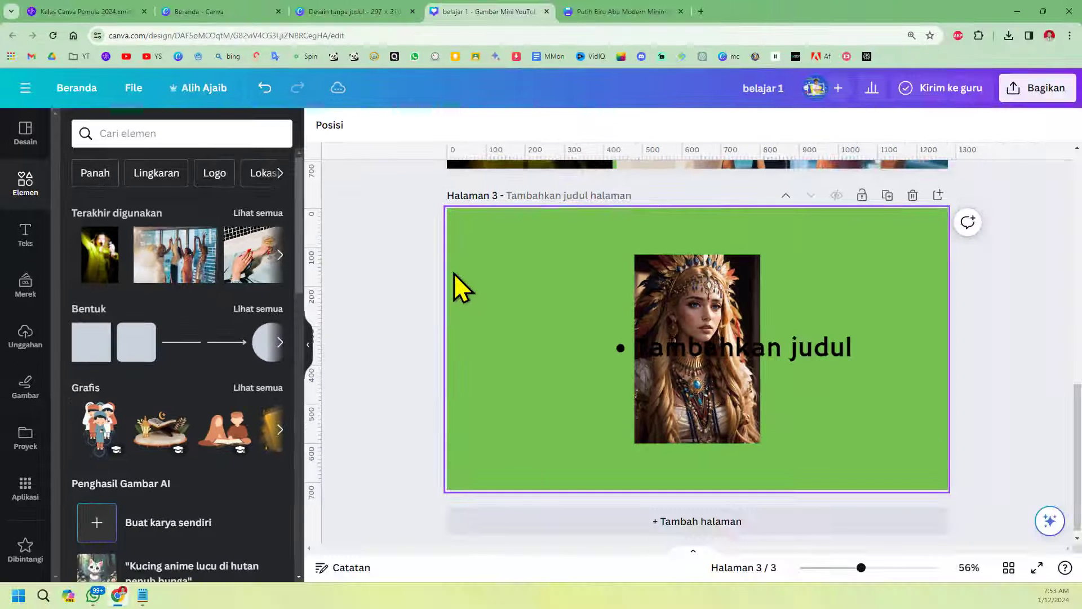
scroll(485, 186, up, 2)
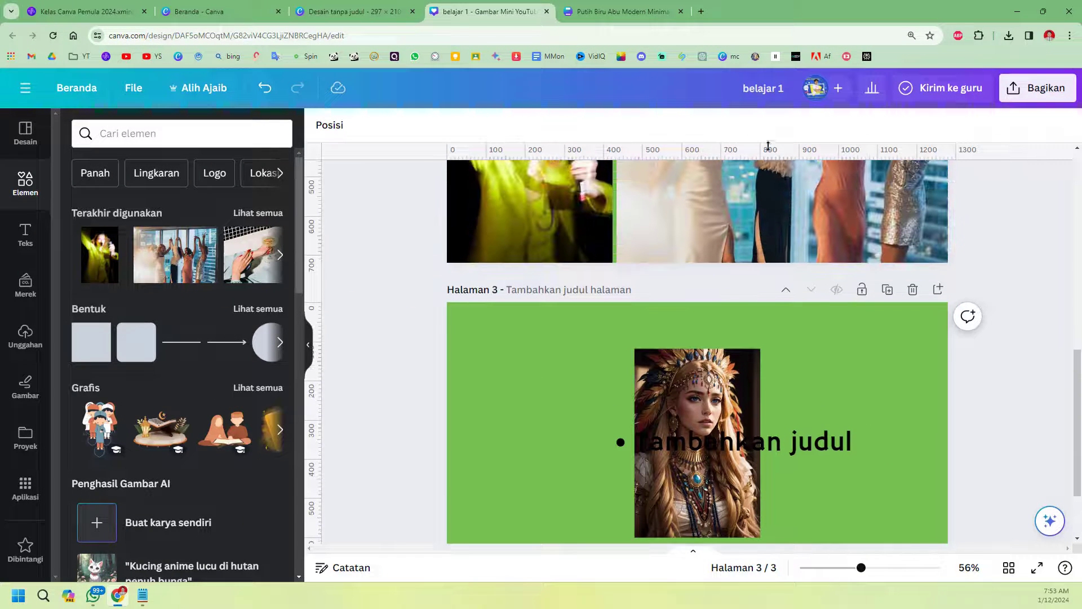
scroll(481, 345, up, 1)
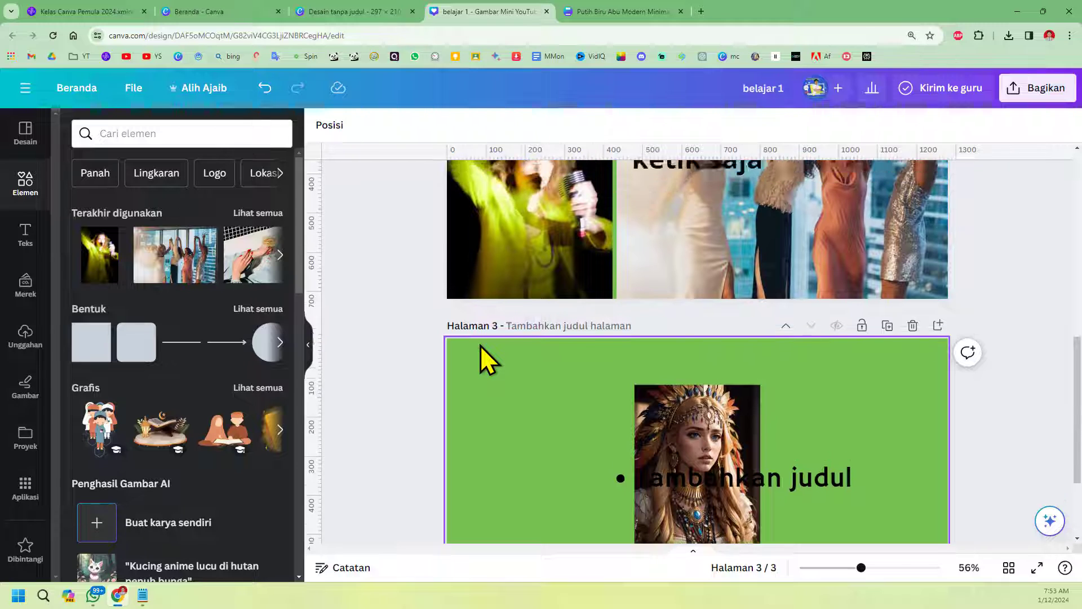
scroll(481, 345, down, 3)
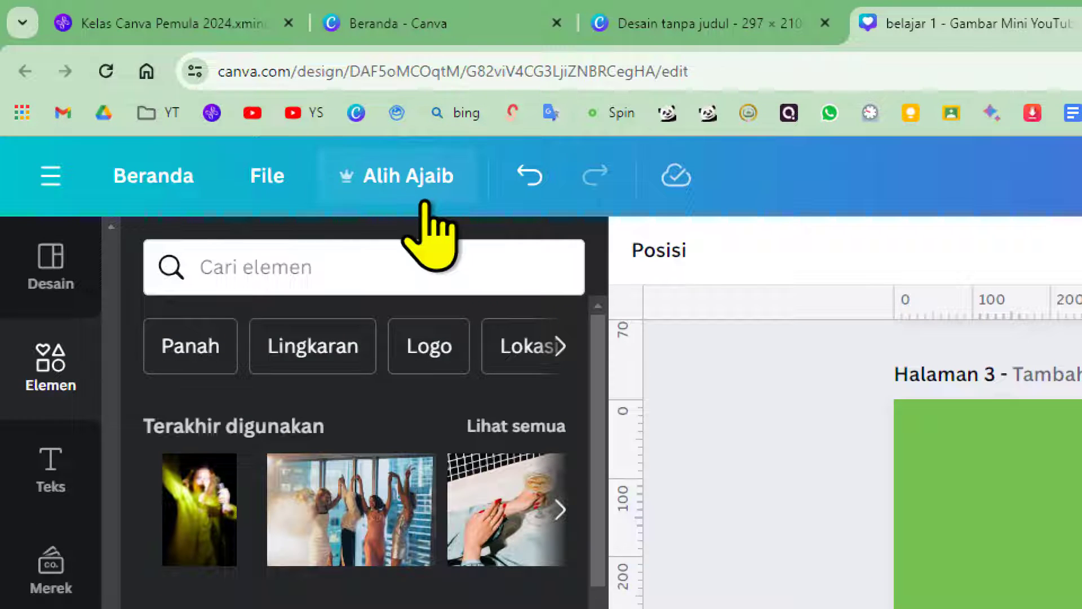
Resize this design itself, without making a copy, to 2000 × 2000 pixels for all pages with Alih Ajaib and check the resized pages
click(423, 203)
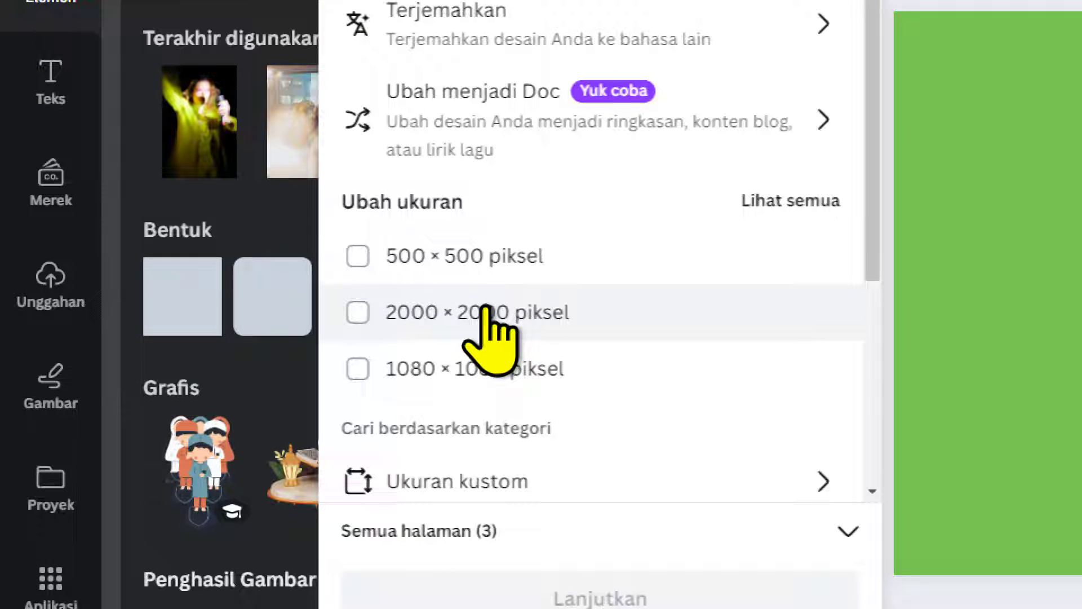
click(484, 312)
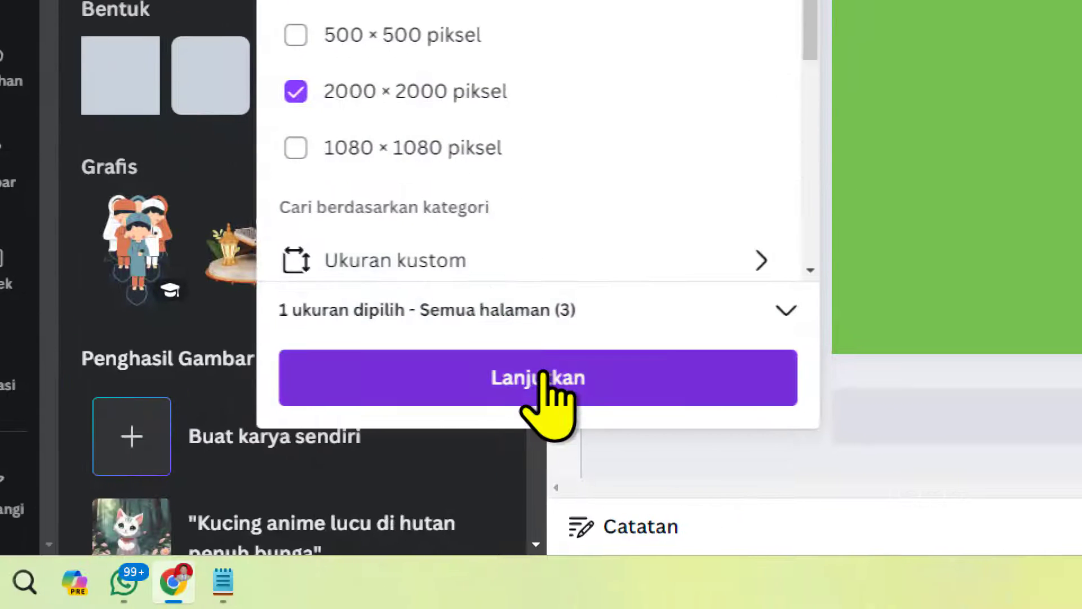
click(611, 600)
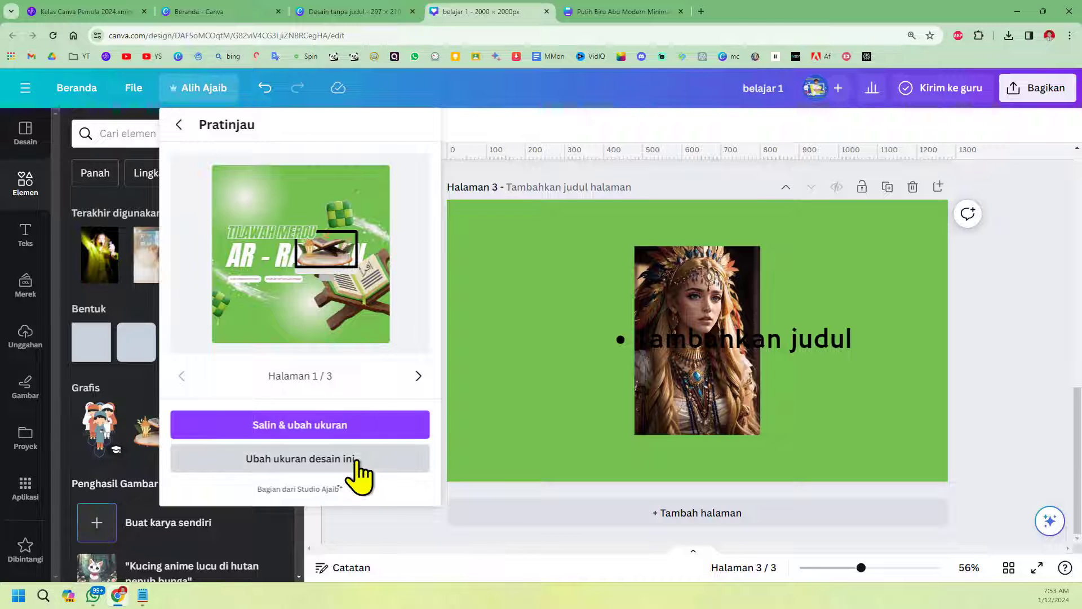
click(355, 460)
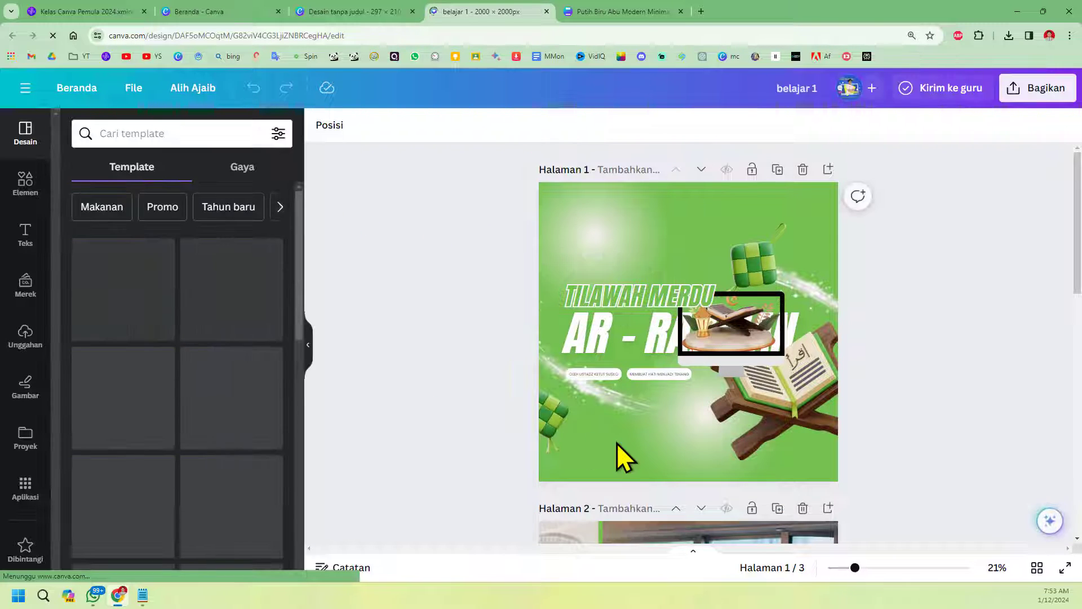
scroll(618, 445, down, 3)
scroll(609, 432, up, 1)
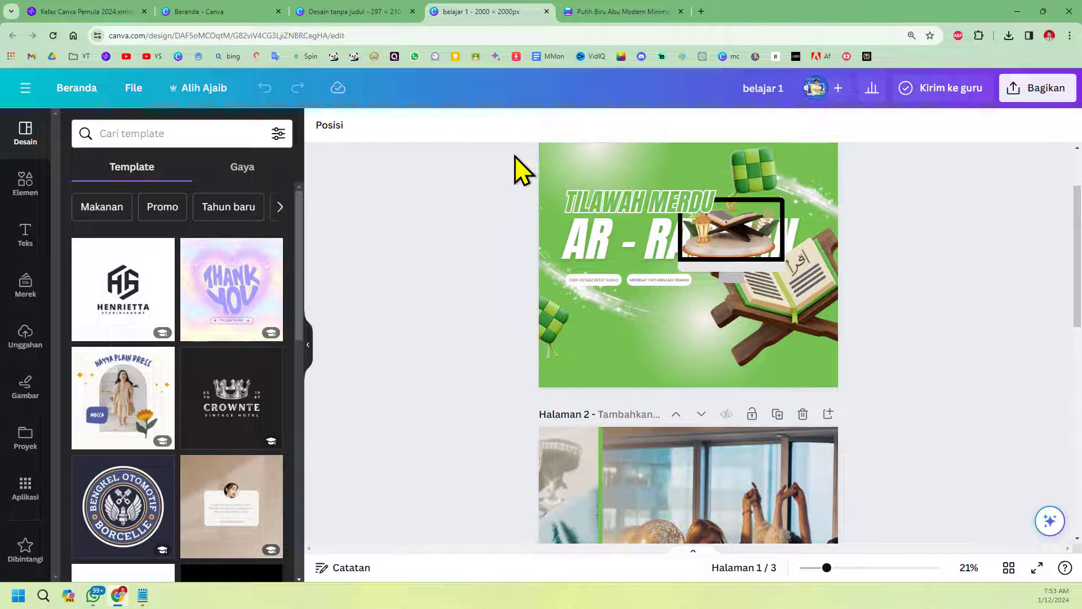
Switch to the "Kelas Canva Pemula 2024" mind map in Xmind and review the course topics from Menu file down to Time line / Slide / Page
click(110, 13)
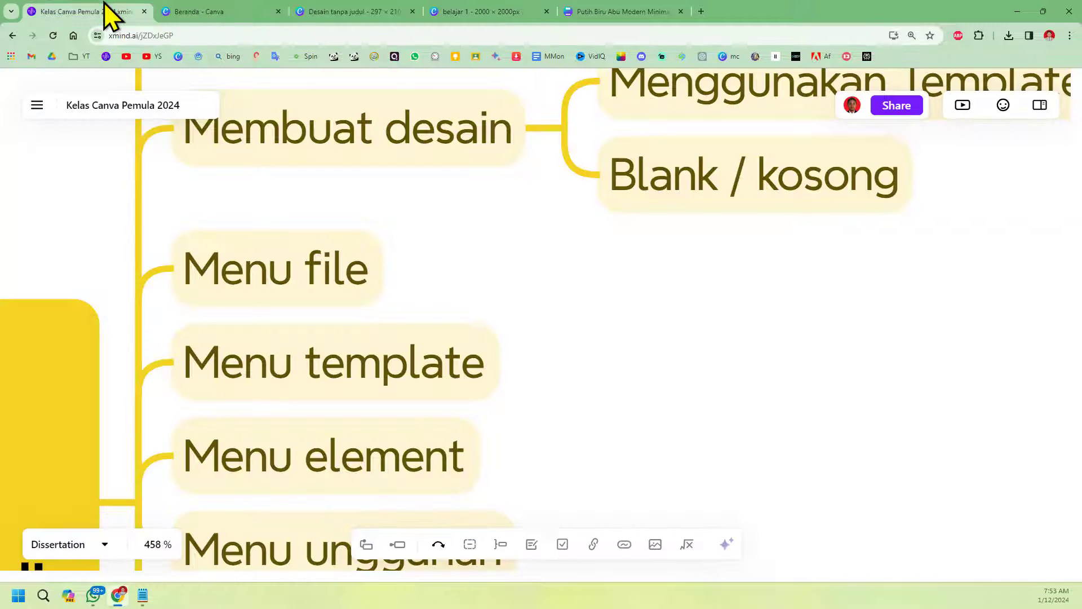
scroll(303, 399, down, 2)
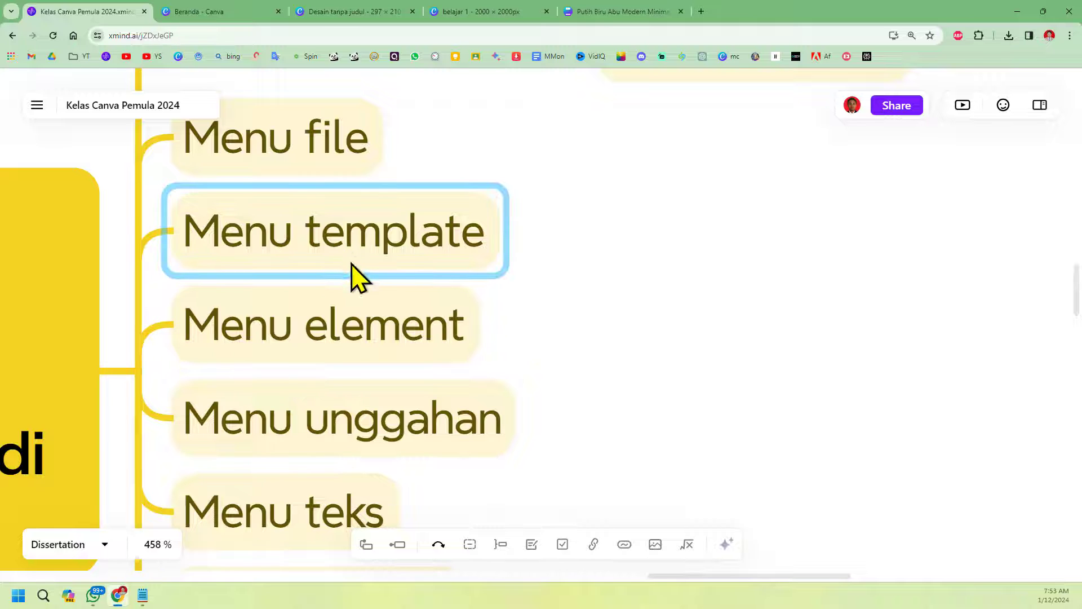
scroll(352, 265, down, 4)
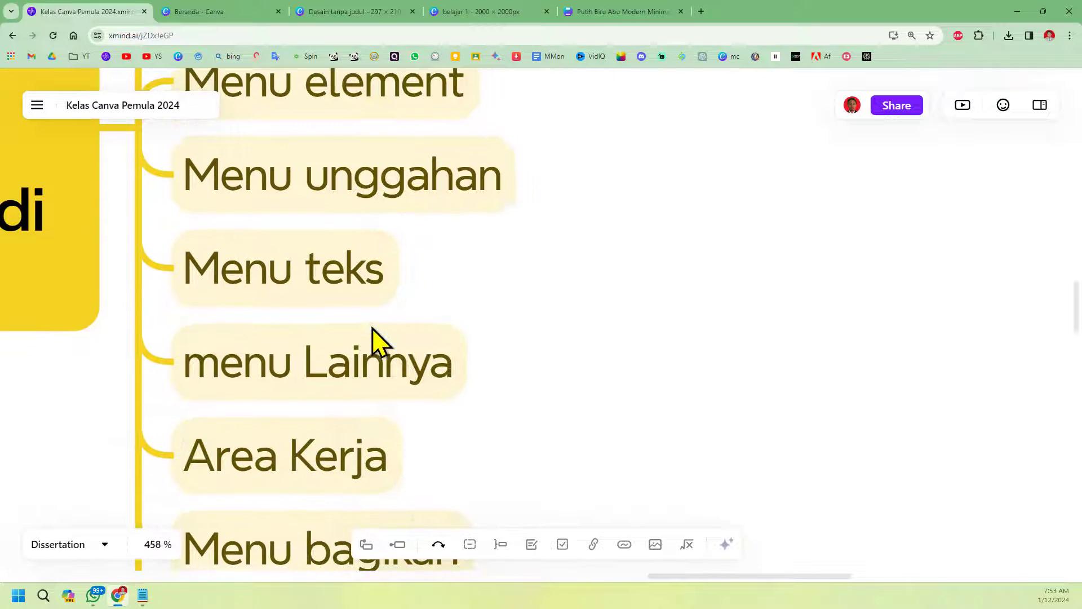
scroll(374, 347, down, 2)
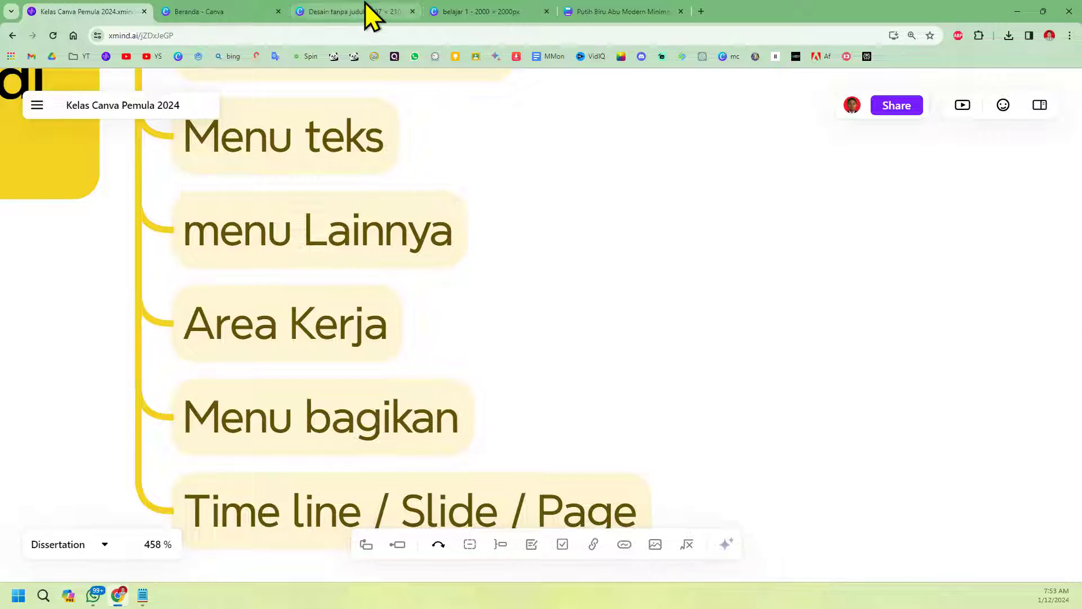
Check the last topics of the mind map, Menu bagikan and Time line / Slide / Page
click(365, 12)
click(181, 12)
click(117, 12)
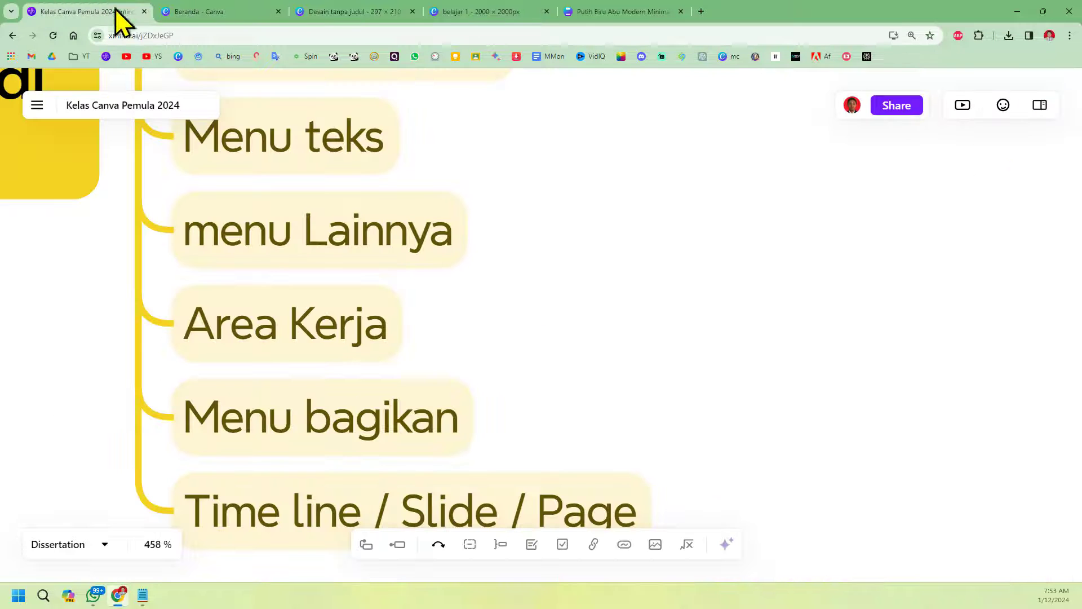
click(410, 420)
key(Down)
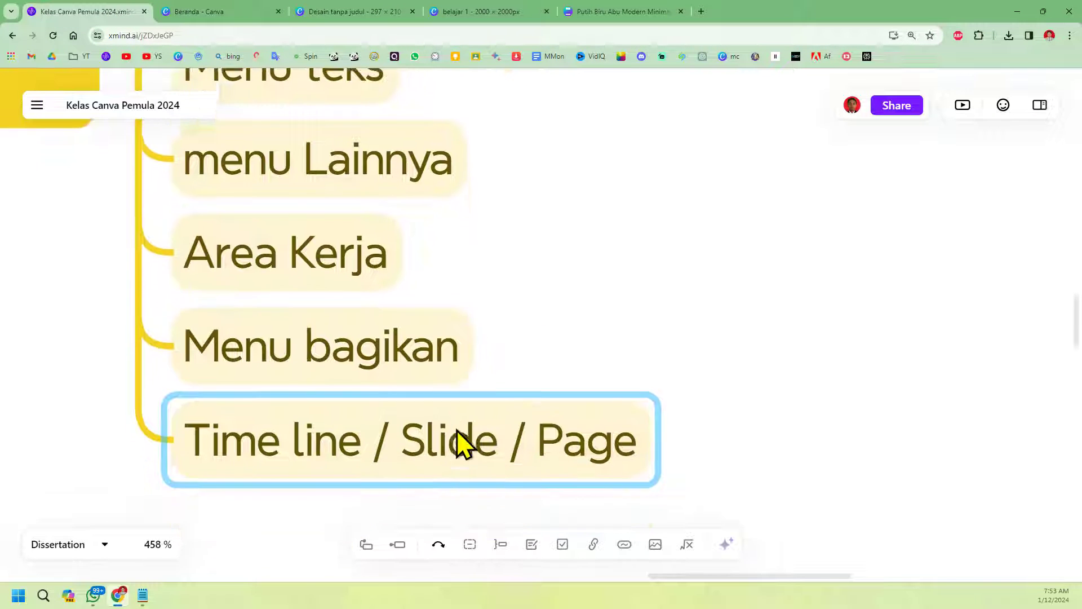
key(Escape)
Return to the "belajar 1" design and, on page 1, move the two headings up and the two small labels down
click(365, 12)
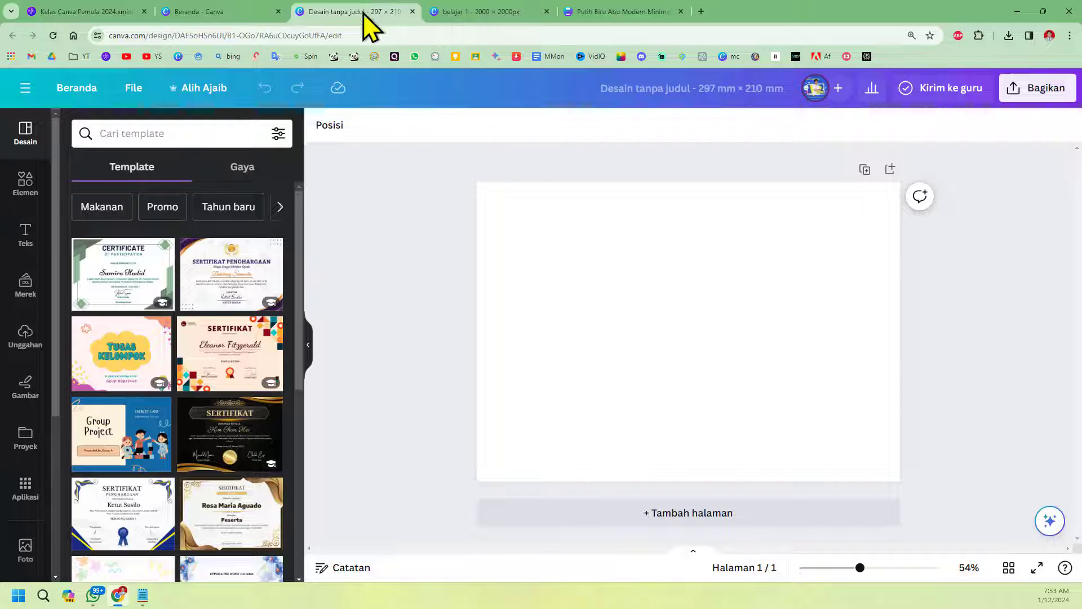
click(451, 16)
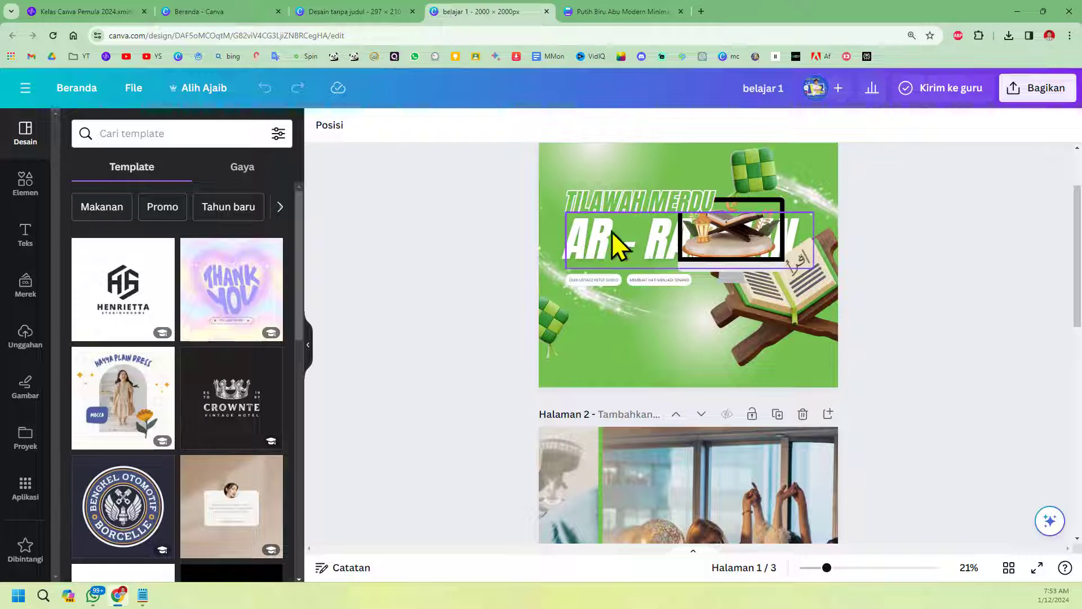
scroll(566, 396, up, 3)
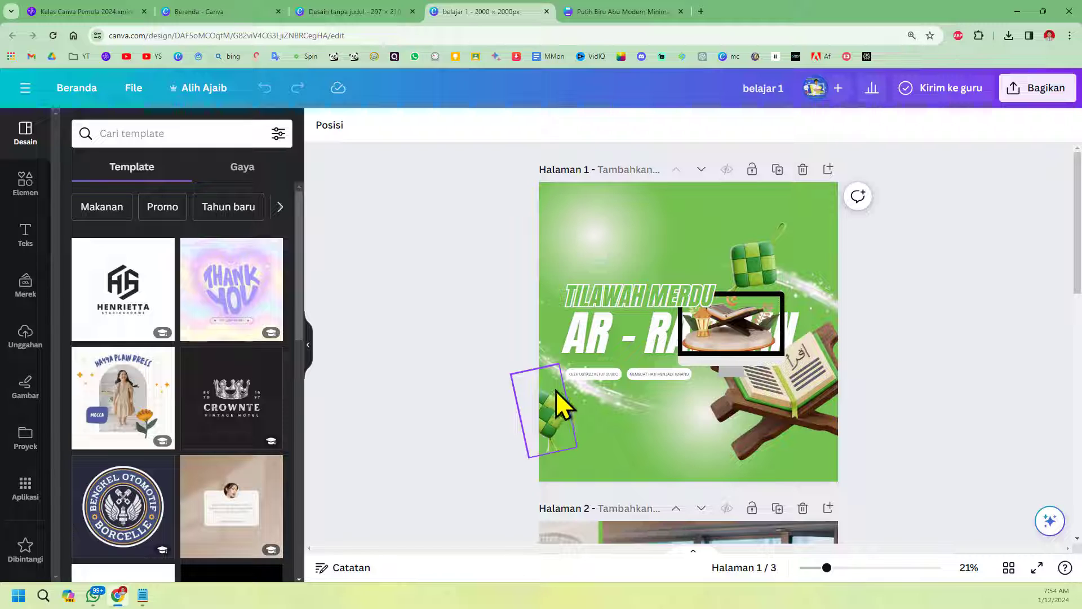
click(623, 308)
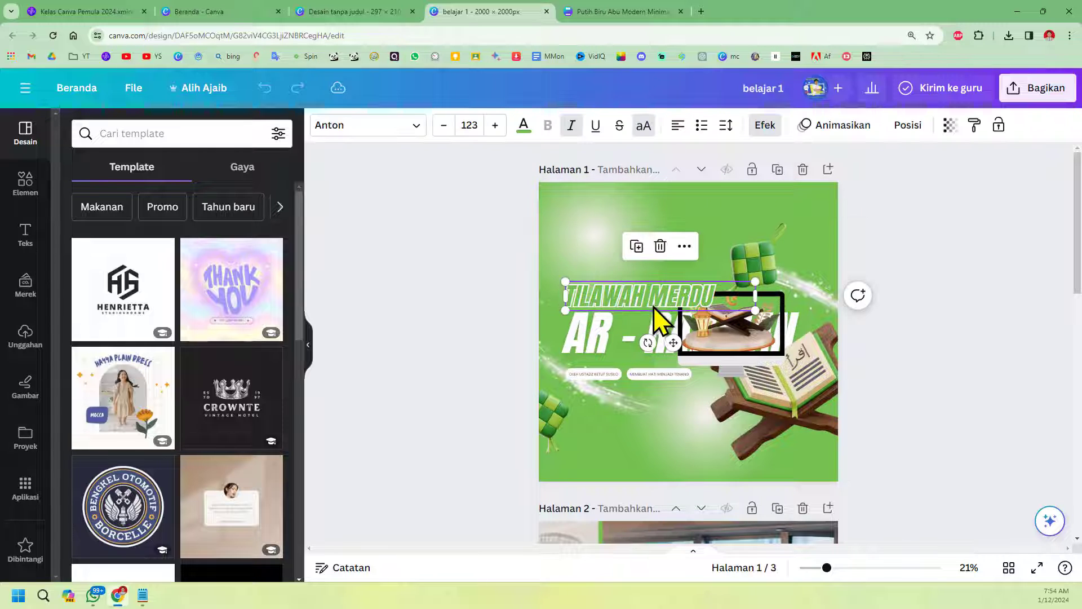
drag(654, 312, 645, 268)
drag(626, 324, 612, 308)
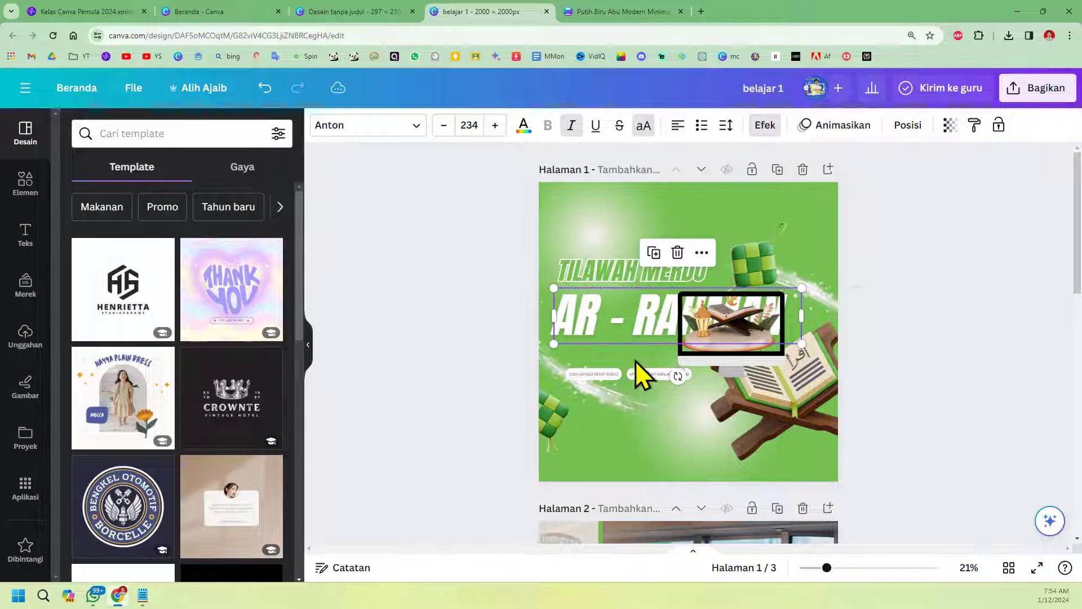
drag(641, 377, 648, 408)
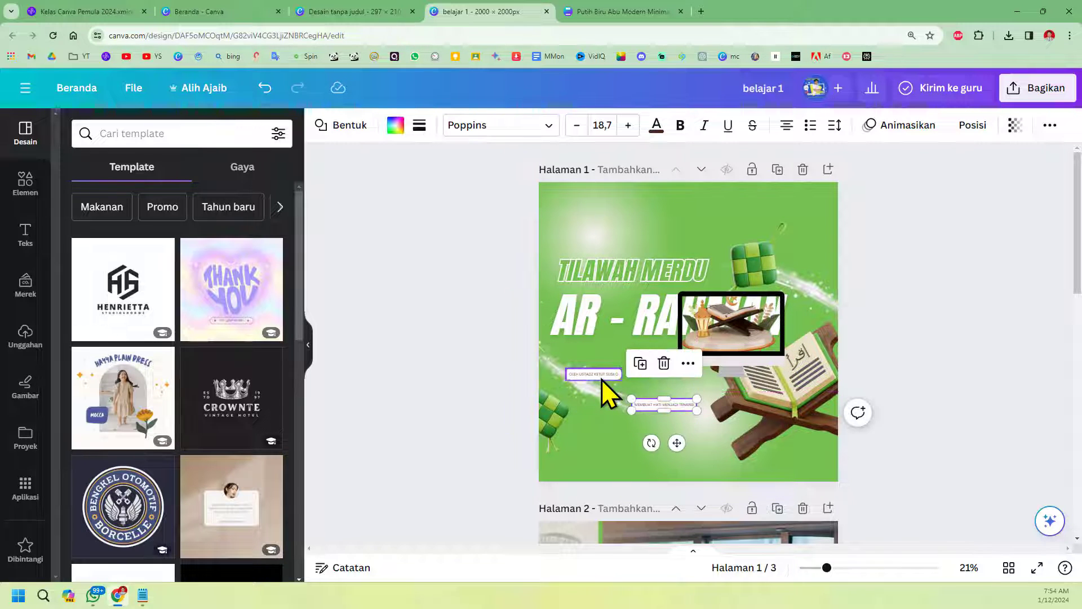
drag(601, 380, 601, 398)
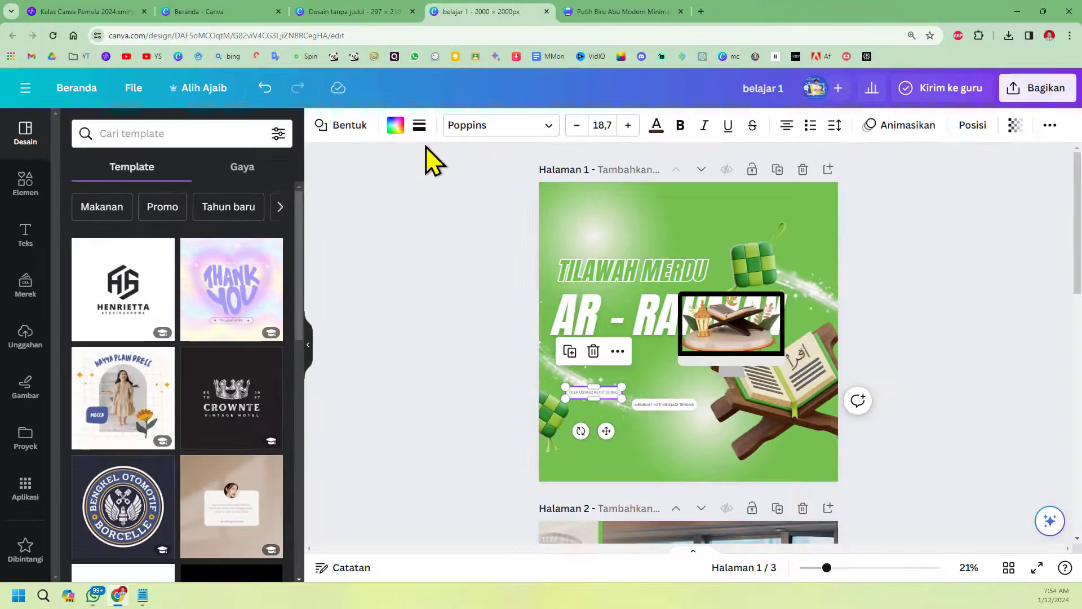
Select the monitor frame, glow graphic, ketupat and "Tilawah Merdu" heading on page 1 in turn to compare their editing options
click(730, 334)
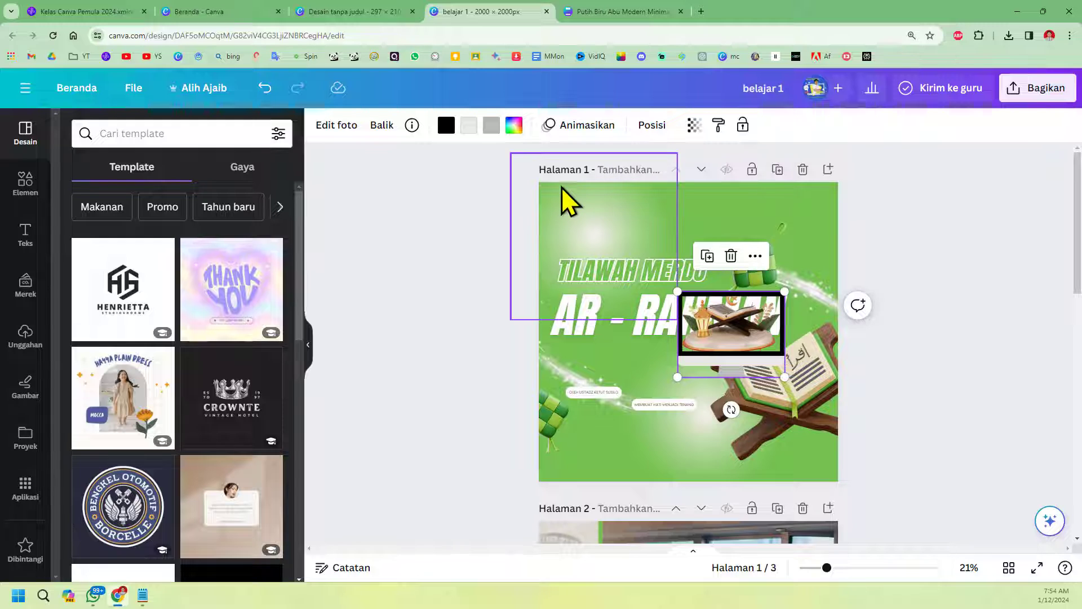
click(954, 229)
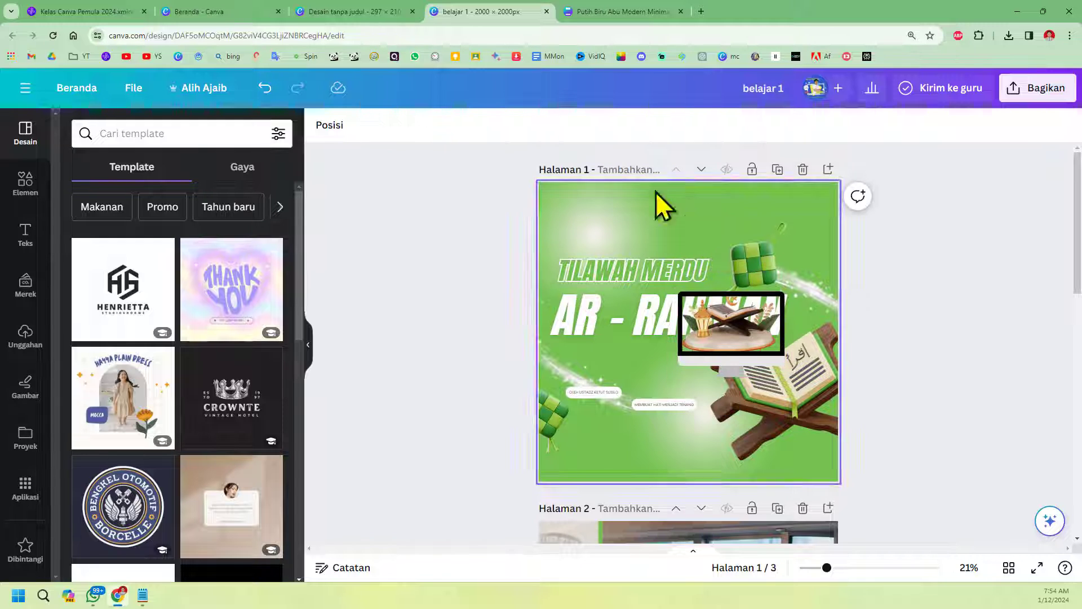
click(606, 246)
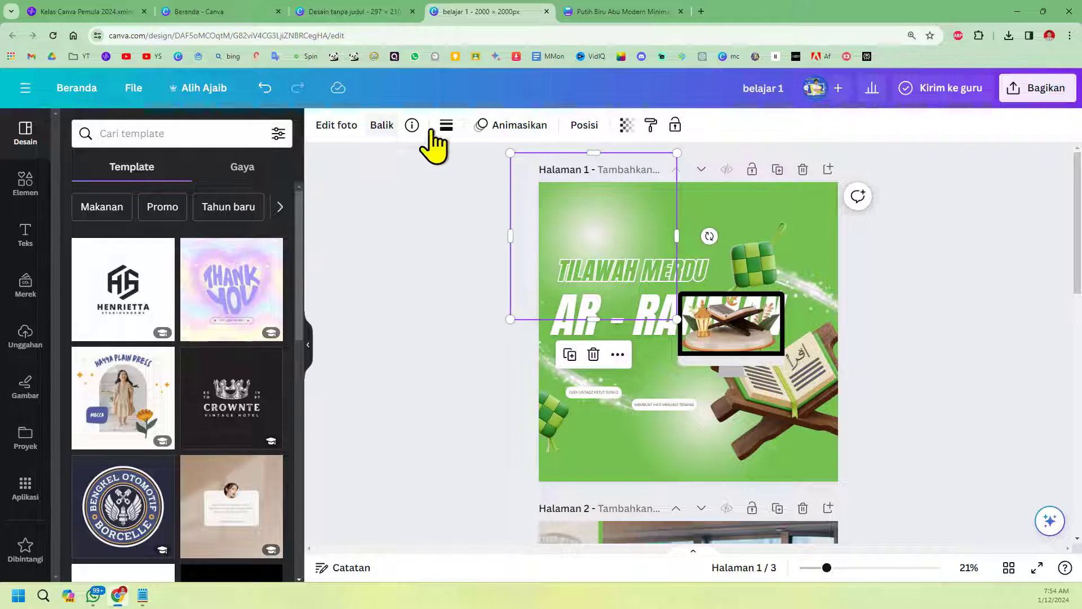
click(565, 435)
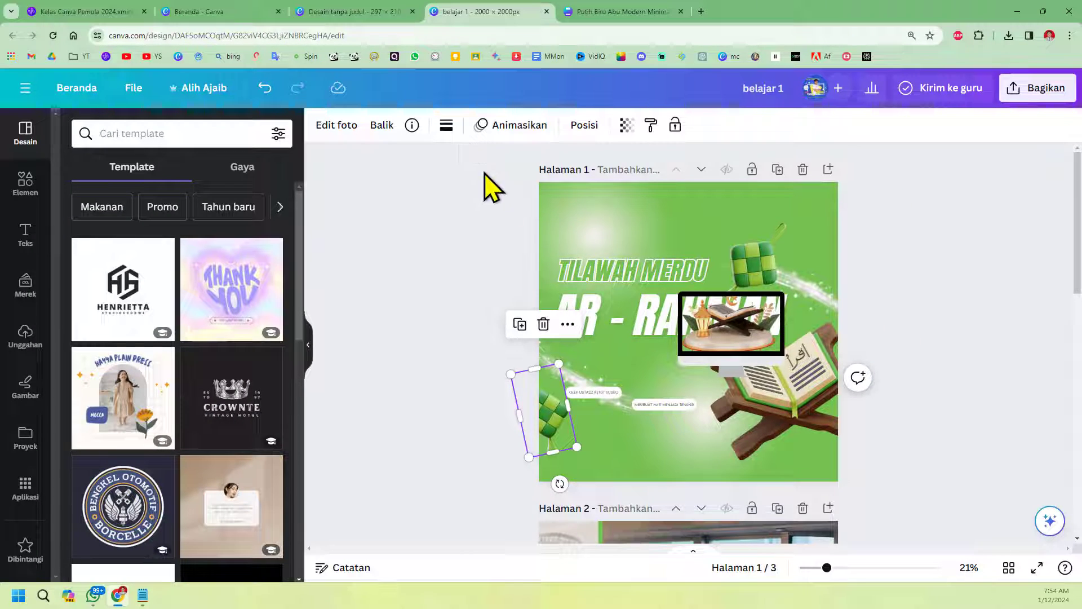
click(580, 259)
click(641, 318)
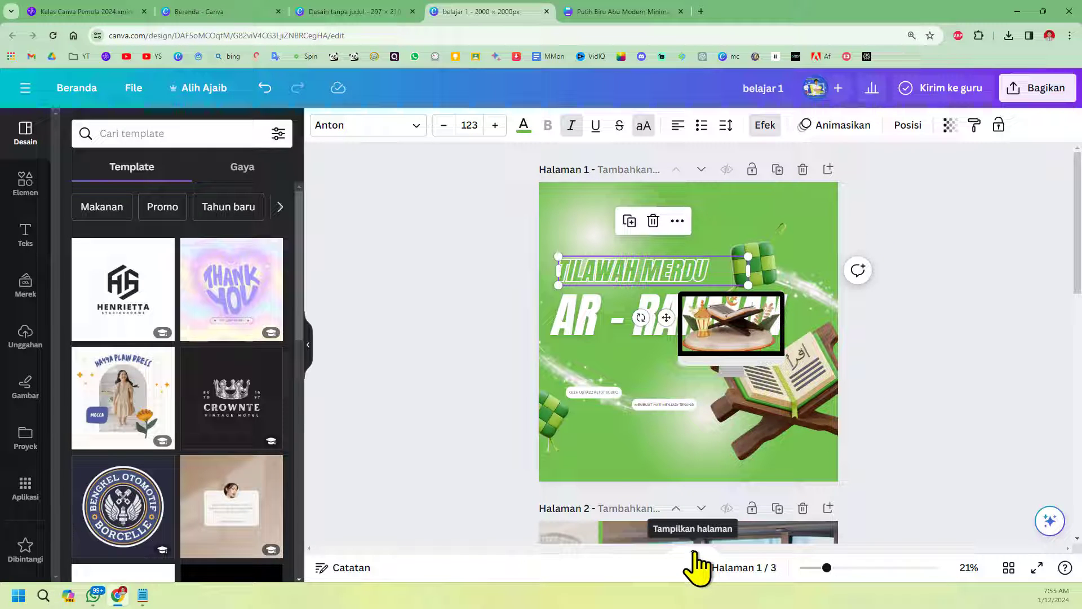
Look through the three pages, show the page thumbnails strip and use it to visit pages 1, 3 and 2
scroll(705, 434, down, 7)
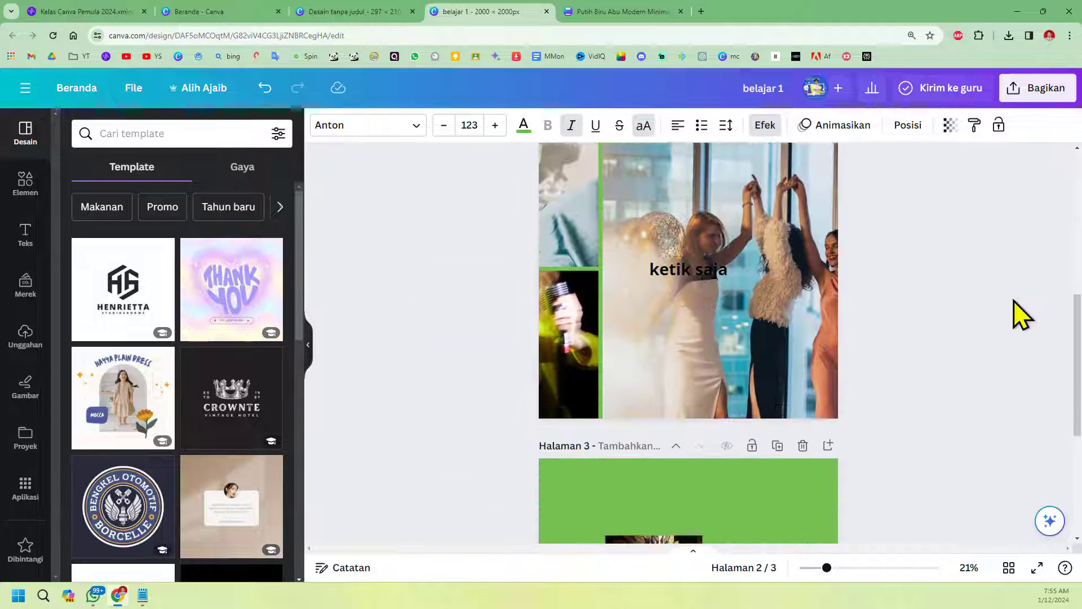
scroll(1077, 333, down, 4)
scroll(1054, 126, up, 12)
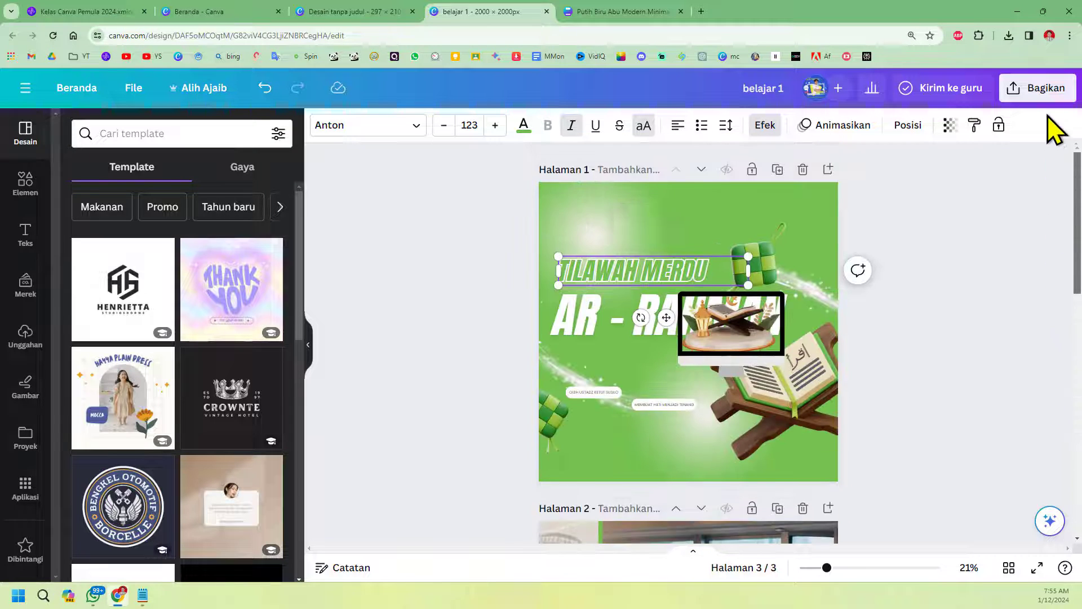
scroll(1063, 303, down, 8)
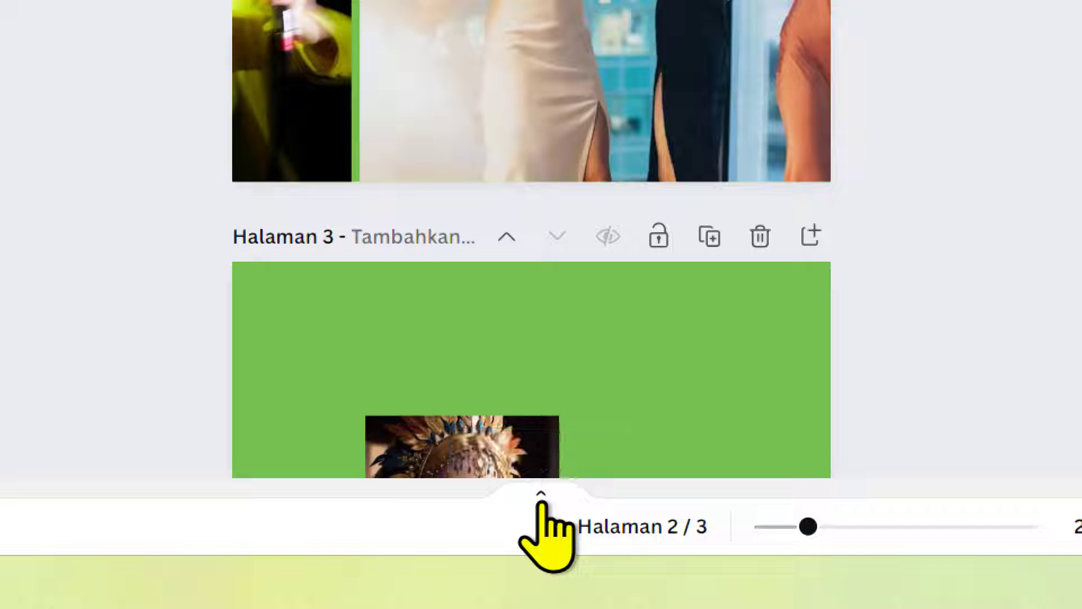
click(540, 497)
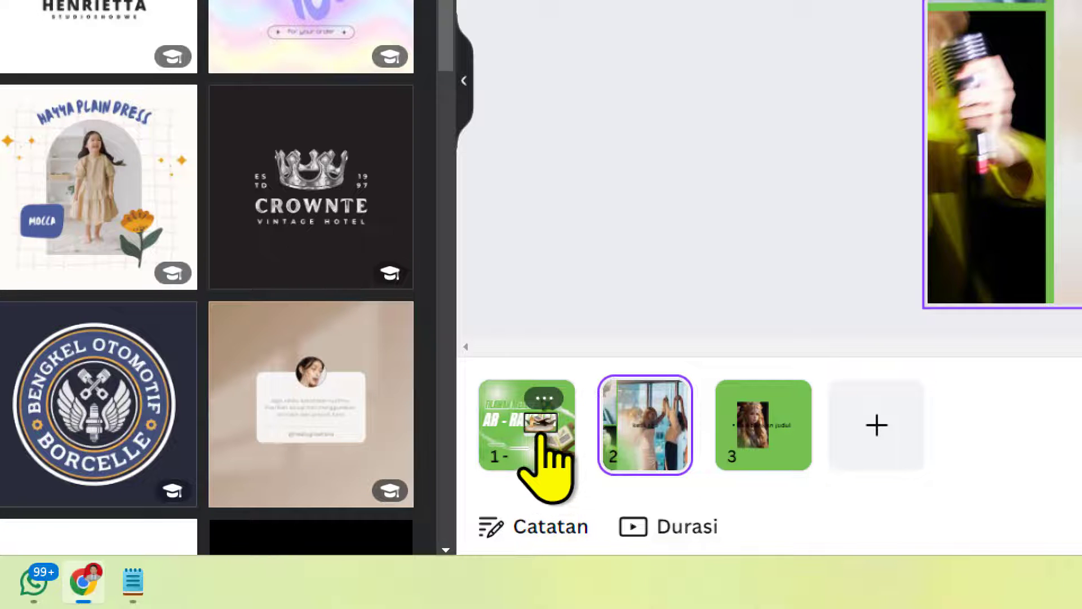
click(543, 445)
click(779, 437)
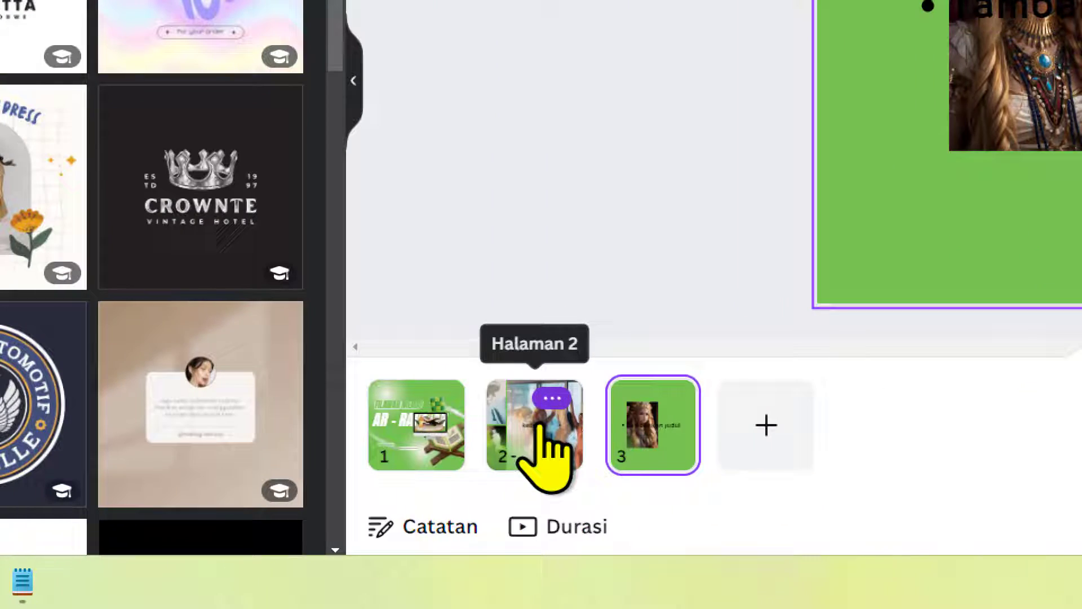
click(543, 446)
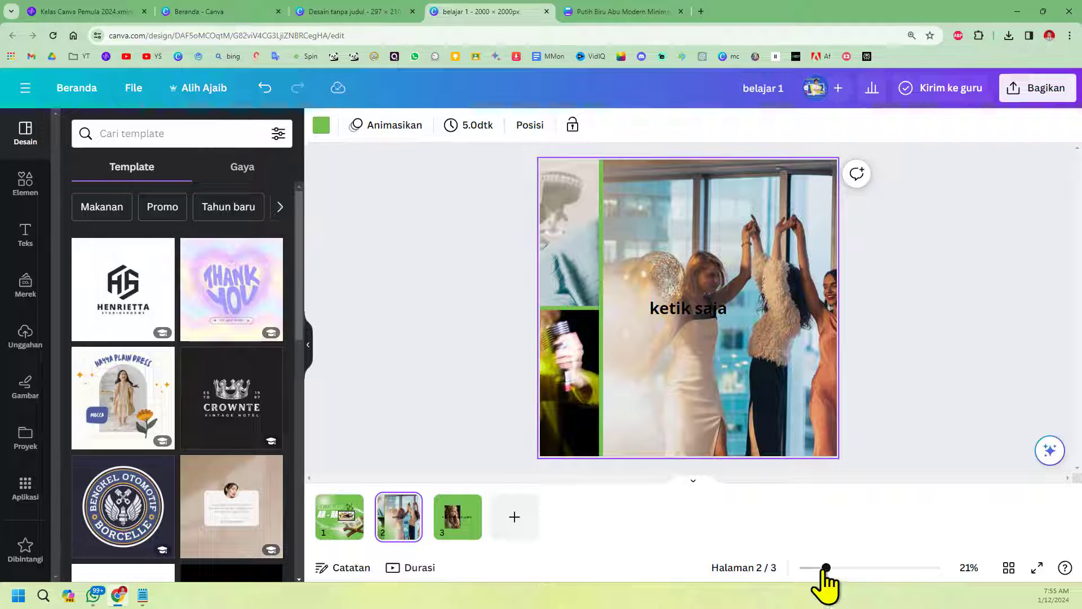
Zoom page 2 to 27% and view all pages in the grid overview before returning to the canvas
mouse_move(826, 568)
mouse_down()
mouse_move(851, 570)
mouse_move(815, 569)
mouse_move(974, 570)
mouse_move(778, 569)
mouse_move(888, 569)
mouse_move(822, 569)
mouse_move(851, 569)
mouse_move(835, 569)
mouse_up()
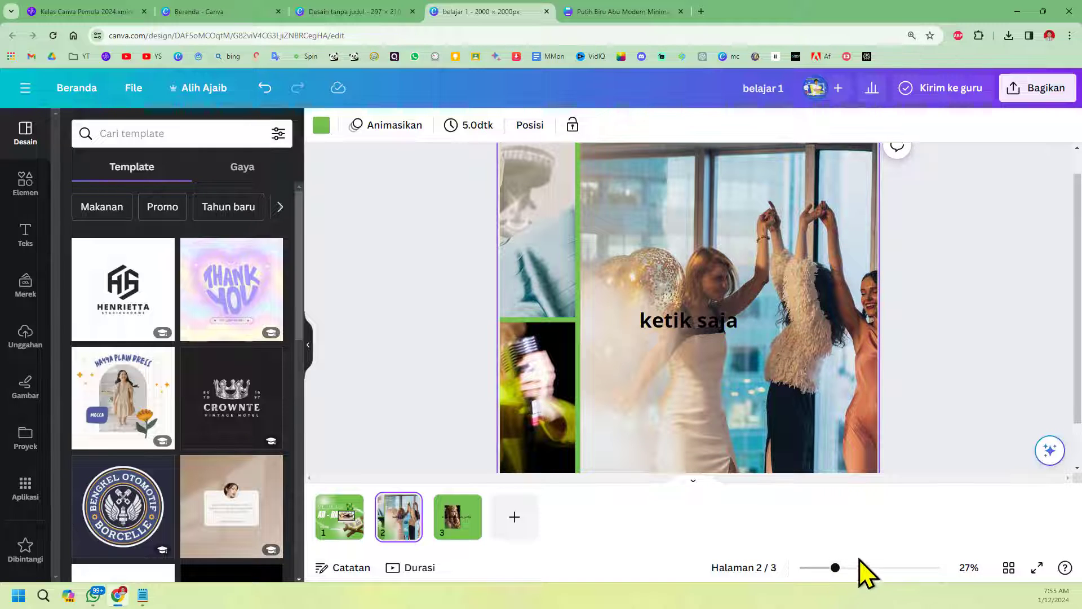
click(1009, 567)
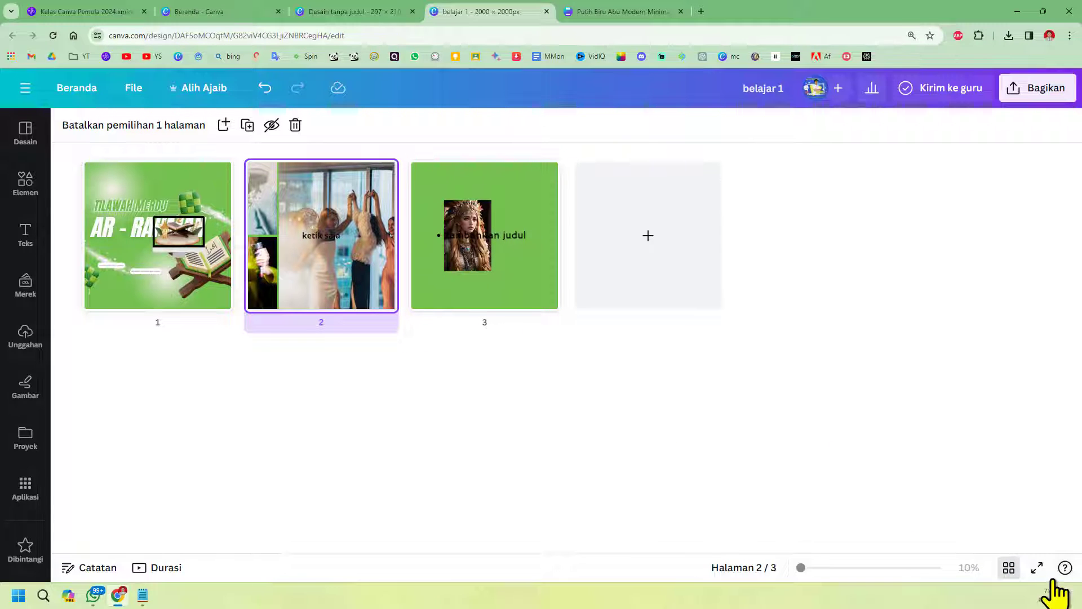
click(1010, 568)
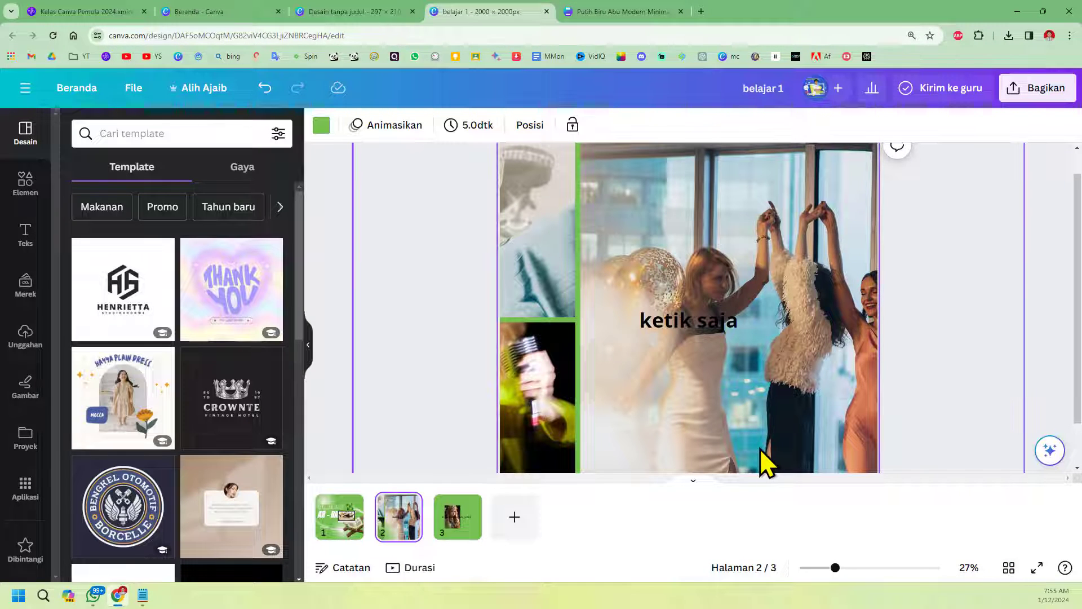
In the Xmind mind map, move the "Menu bagikan" topic below "Time line / Slide / Page"
click(85, 11)
click(535, 437)
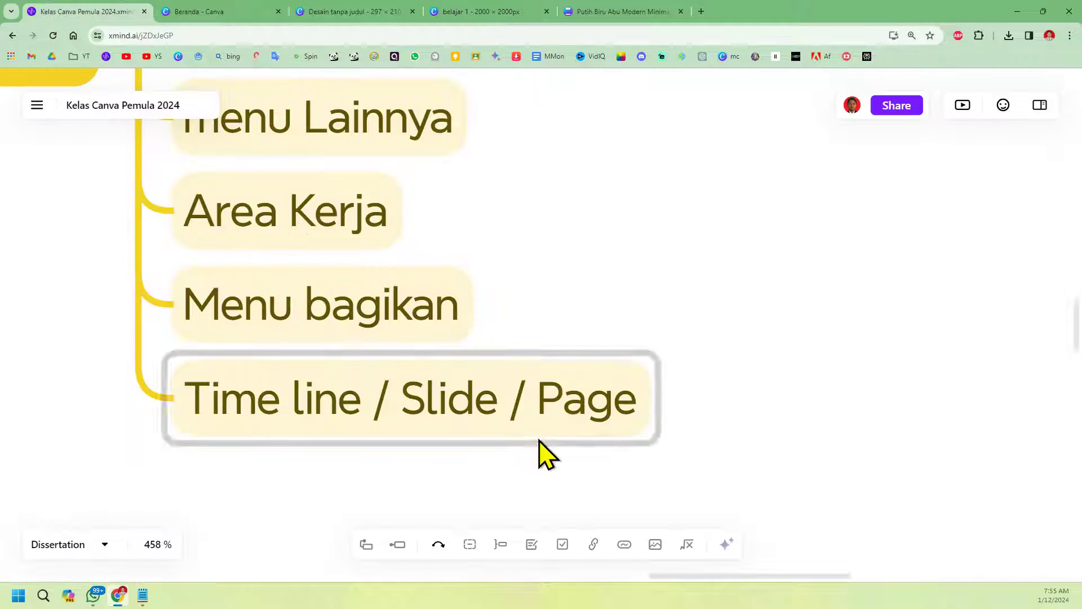
click(370, 314)
drag(370, 314, 383, 437)
drag(460, 454, 458, 451)
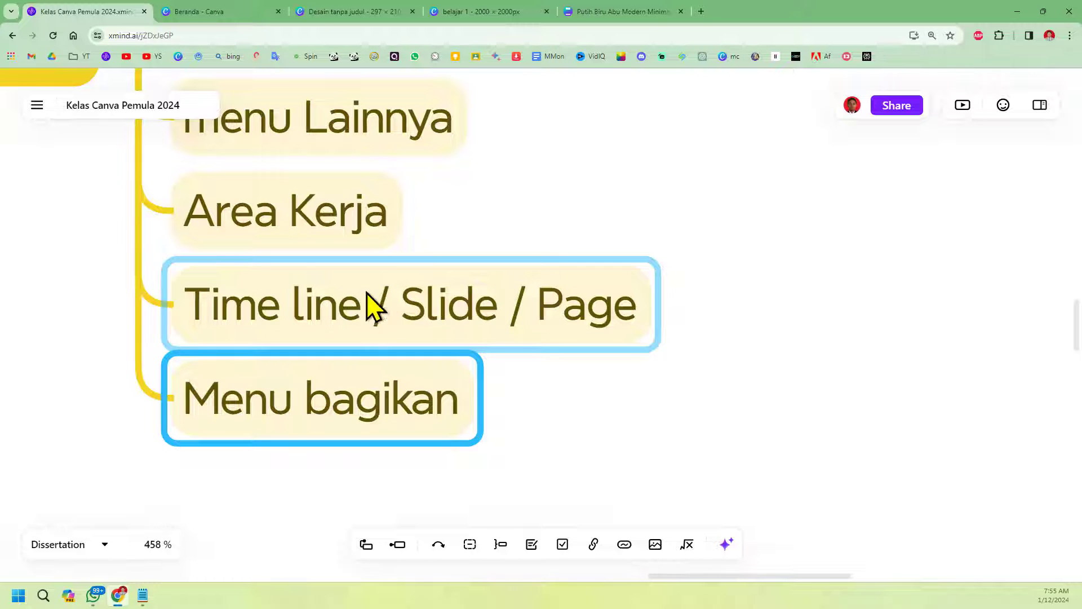
Close the blank 297 × 210 mm design, glance at the mind map and return to the "belajar 1" design
click(239, 11)
click(376, 11)
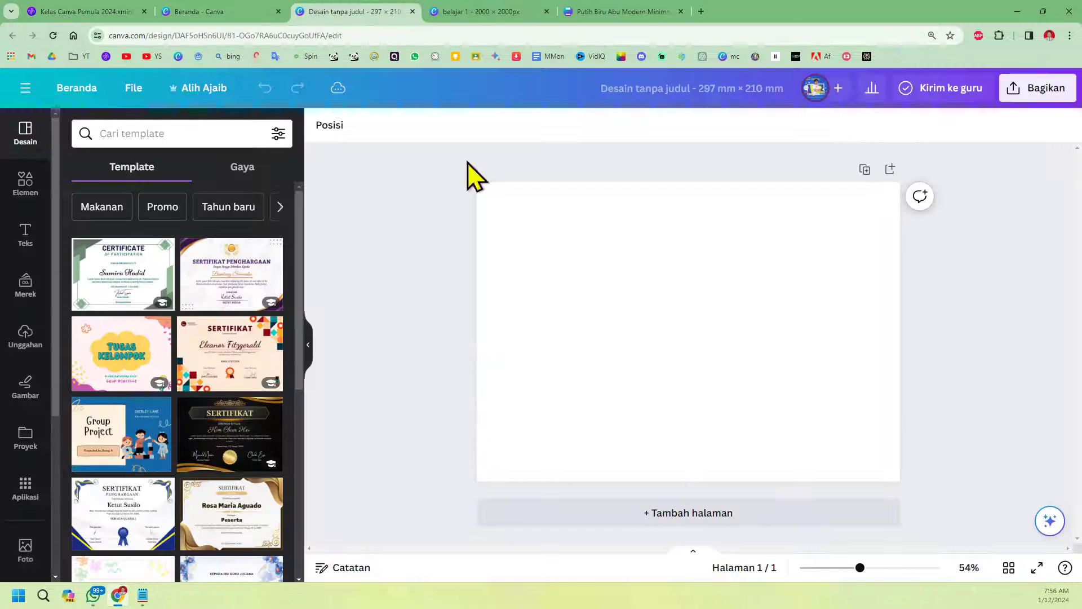
click(412, 11)
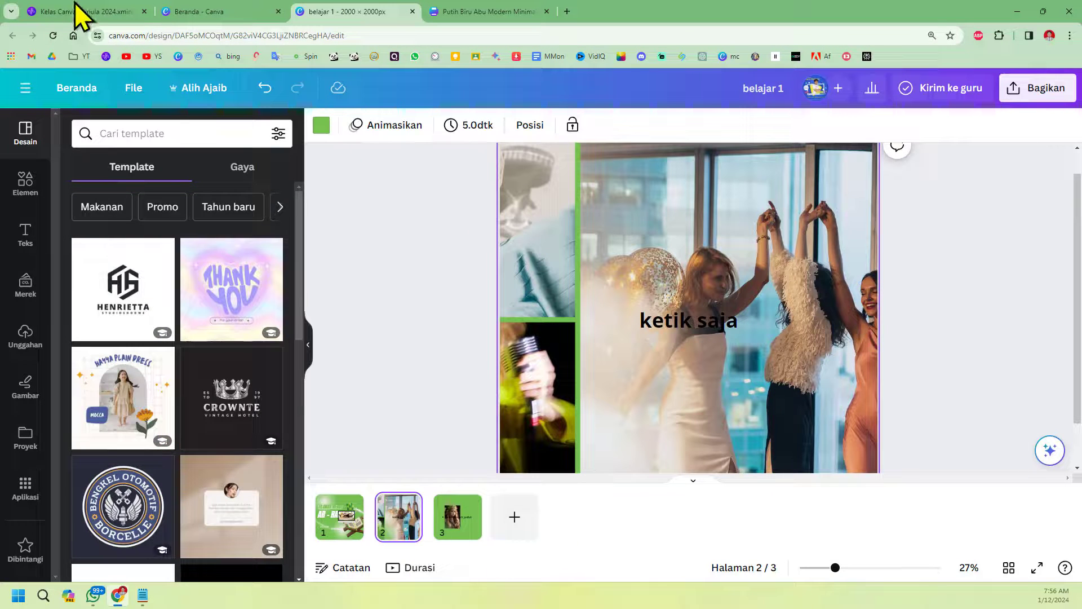
click(76, 10)
click(331, 9)
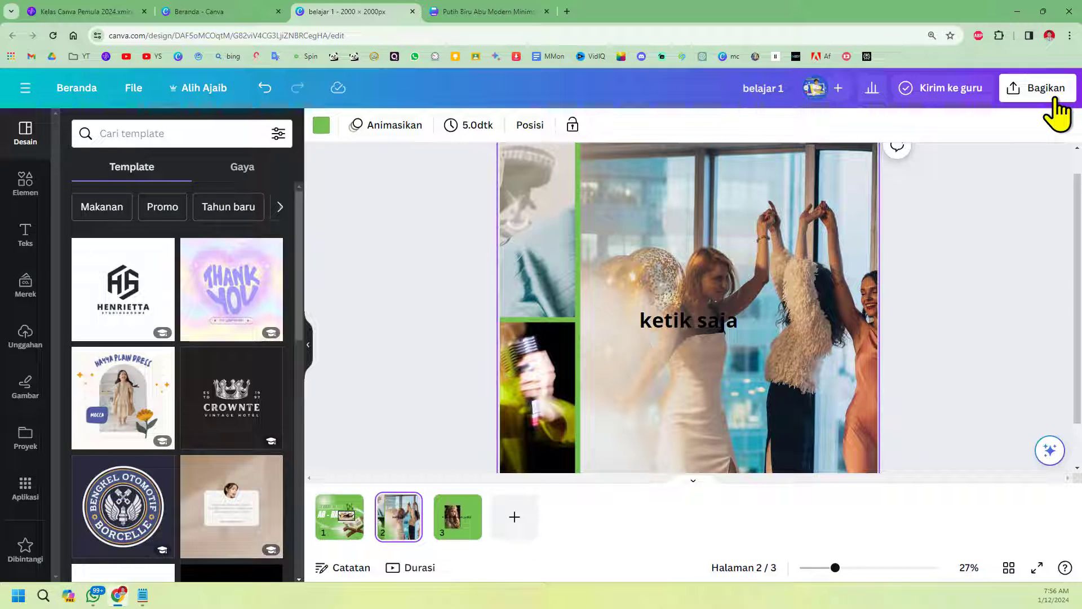
Open the download settings (Unduh) for the design, review the file types and choose JPG with the size multiplier at 1
click(1054, 90)
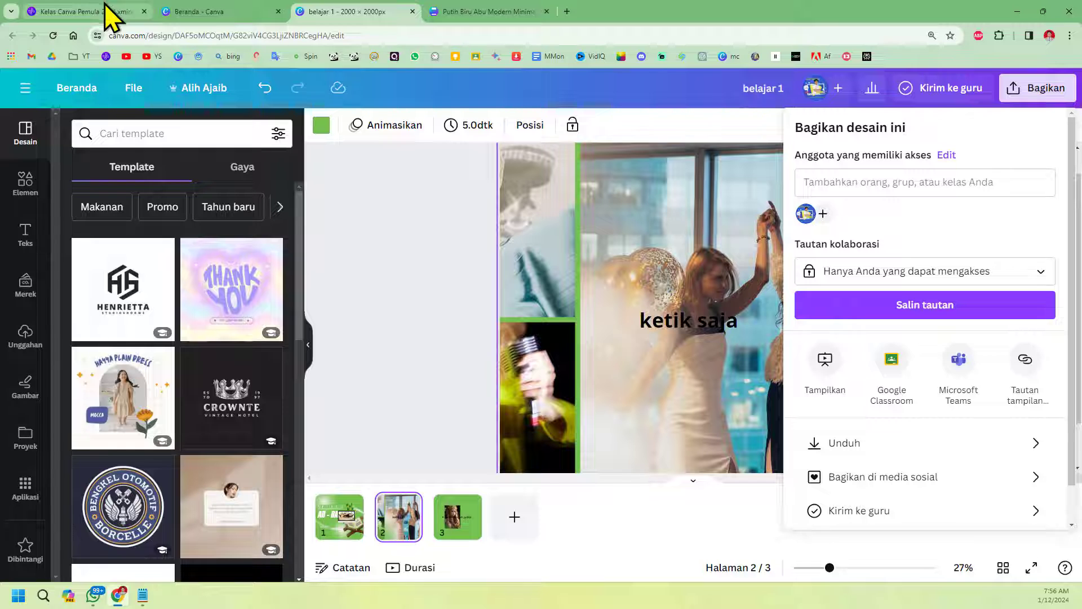
click(1007, 451)
click(889, 187)
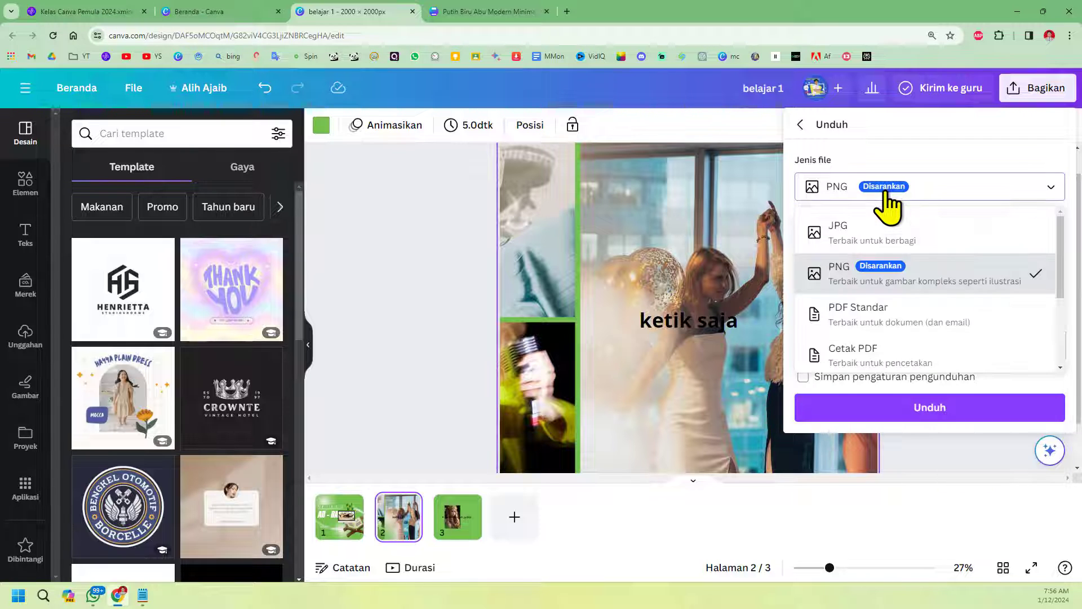
scroll(985, 361, down, 1)
scroll(978, 331, up, 1)
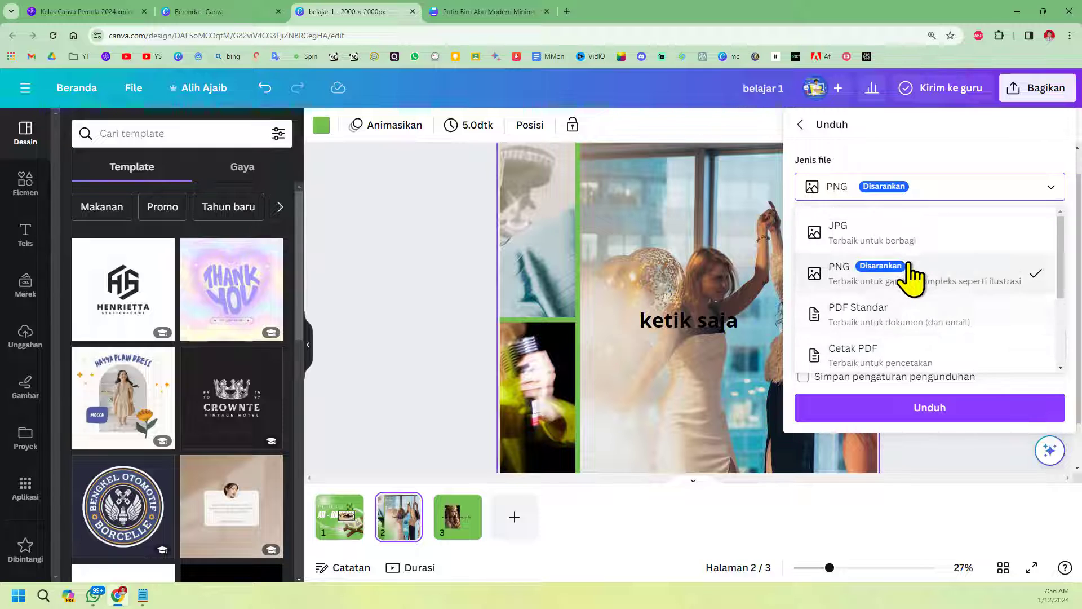
scroll(925, 314, down, 1)
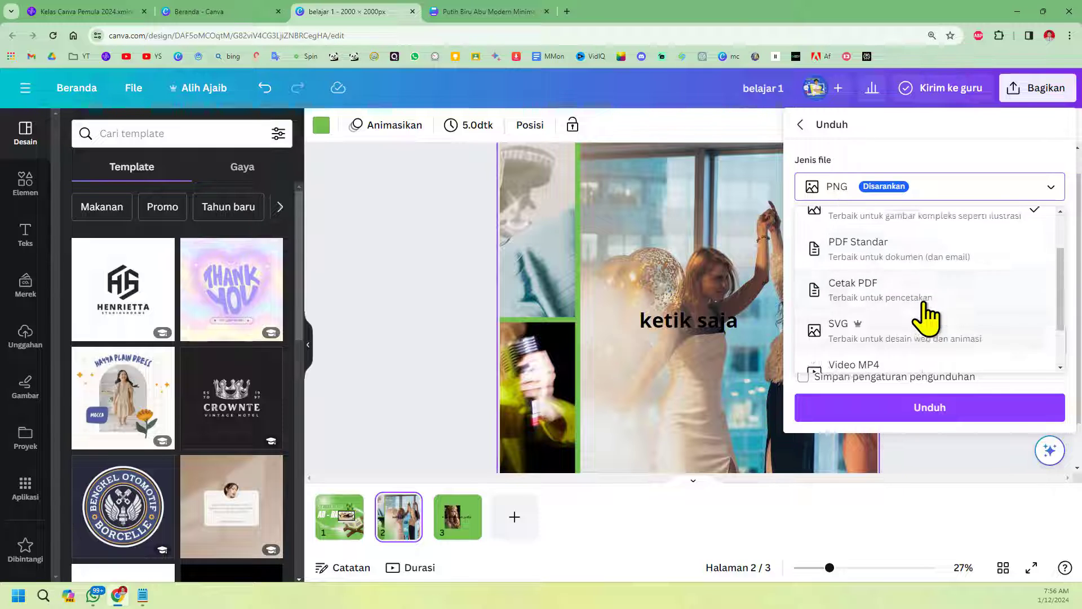
scroll(930, 314, up, 1)
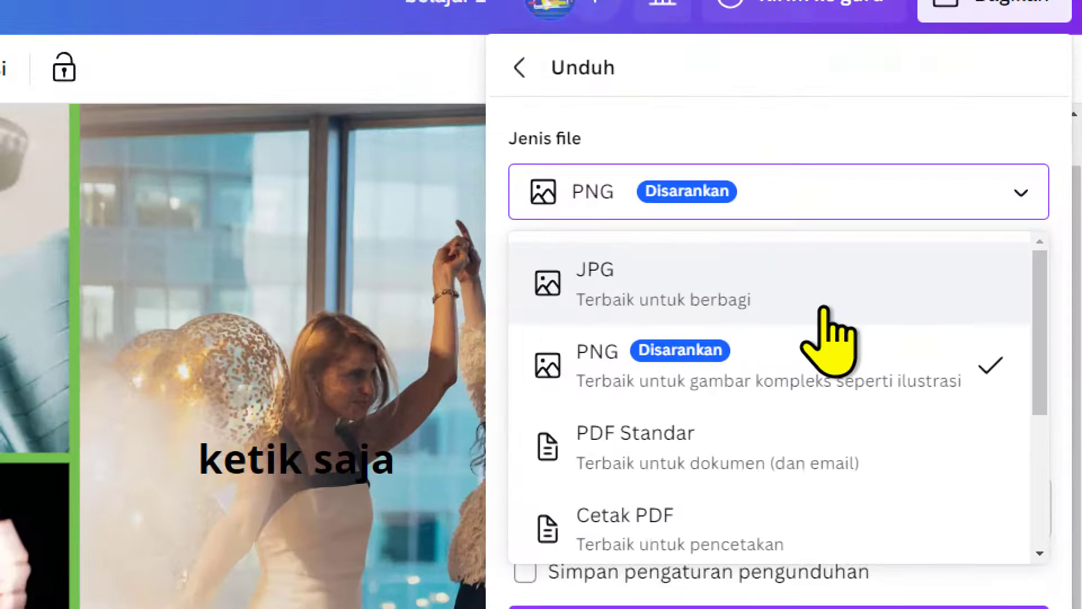
click(953, 247)
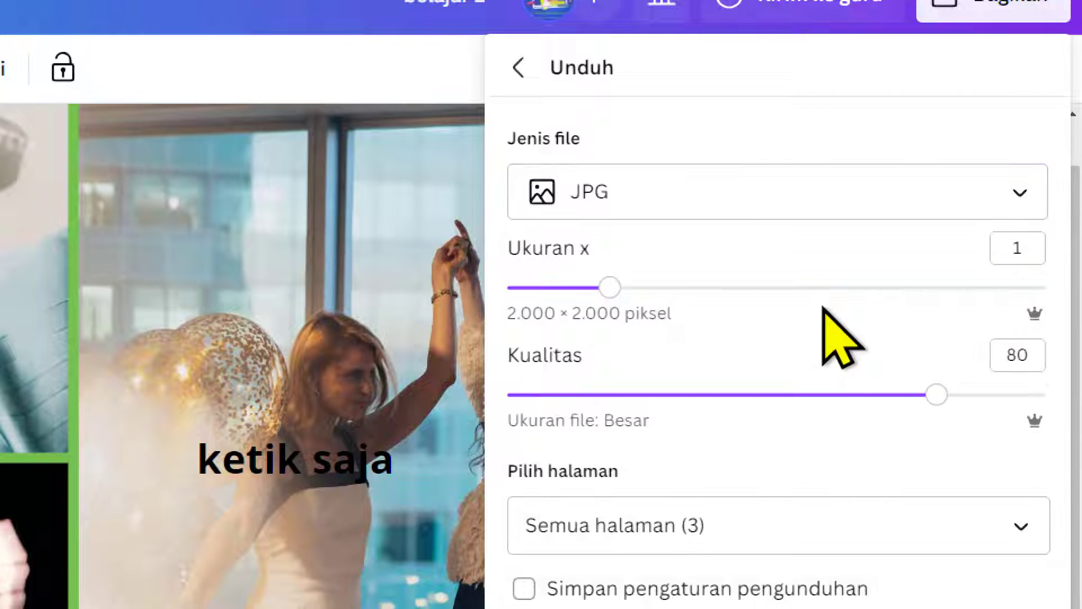
mouse_move(610, 288)
mouse_down()
mouse_move(548, 292)
mouse_move(657, 304)
mouse_move(615, 308)
mouse_up()
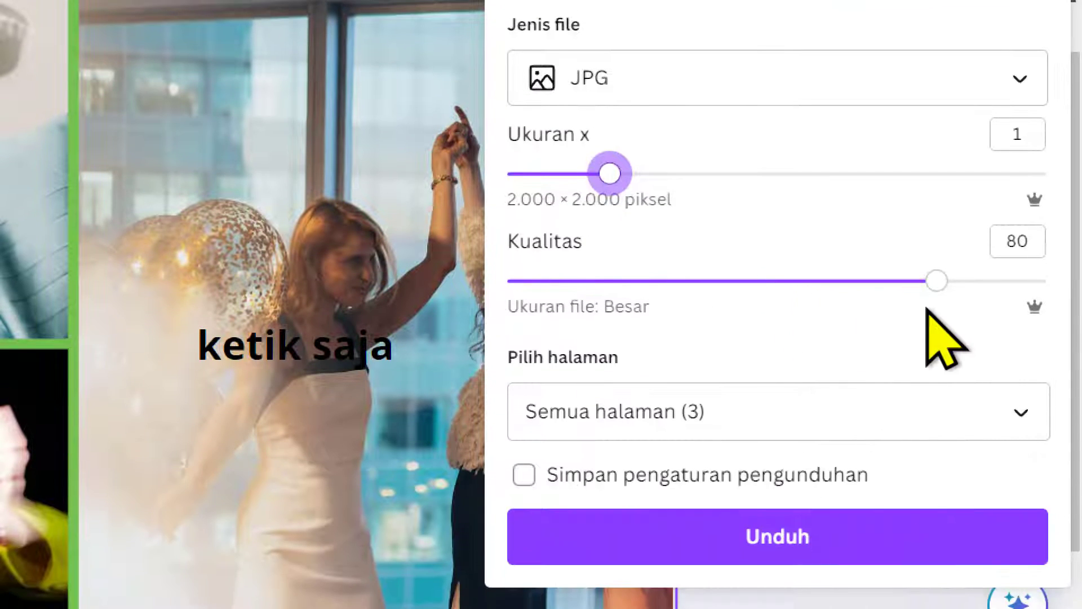
Set the JPG quality to 82 and limit the pages to download to only page 1 (Halaman 1)
drag(937, 302, 964, 302)
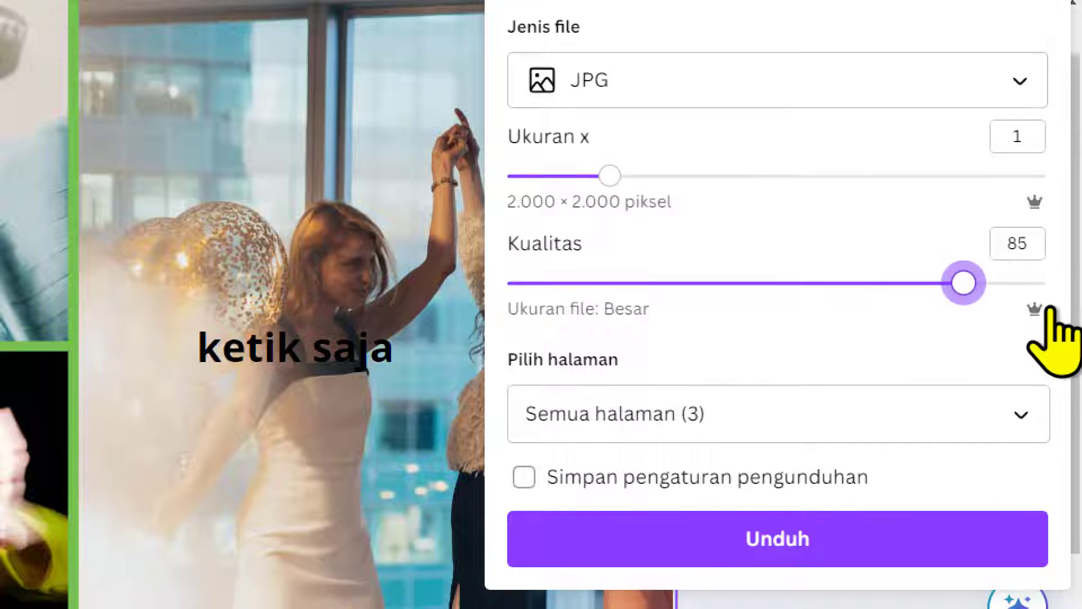
drag(1046, 283, 959, 283)
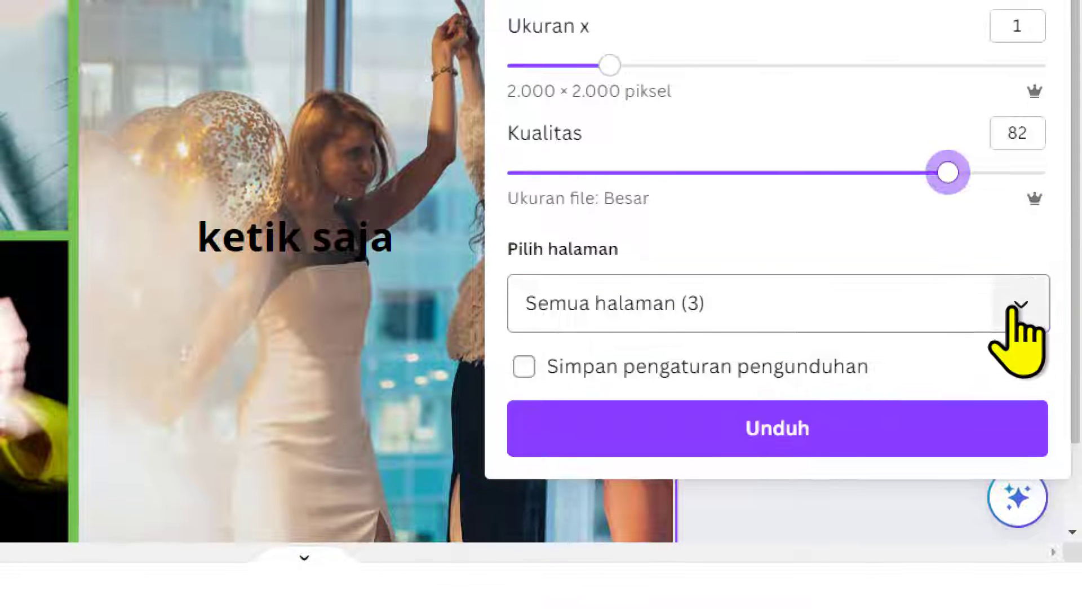
click(1018, 419)
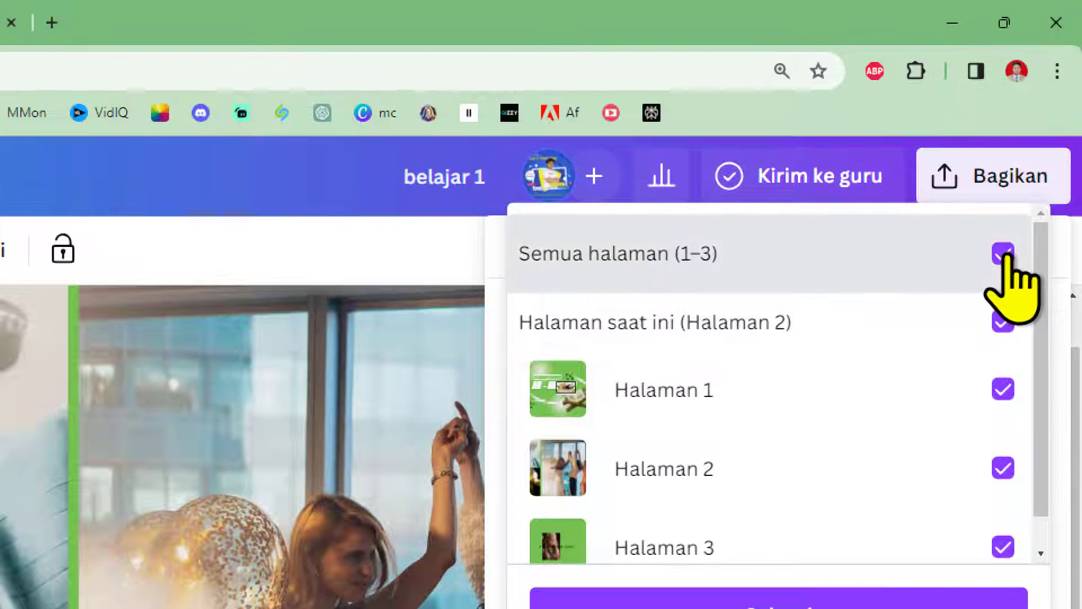
click(1003, 254)
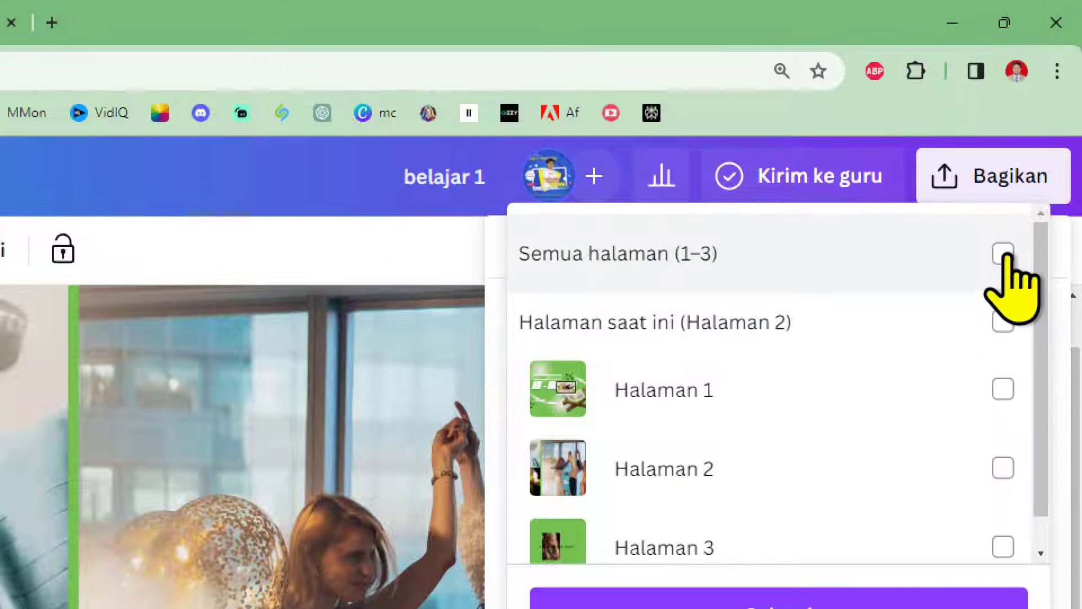
click(1003, 254)
click(1003, 255)
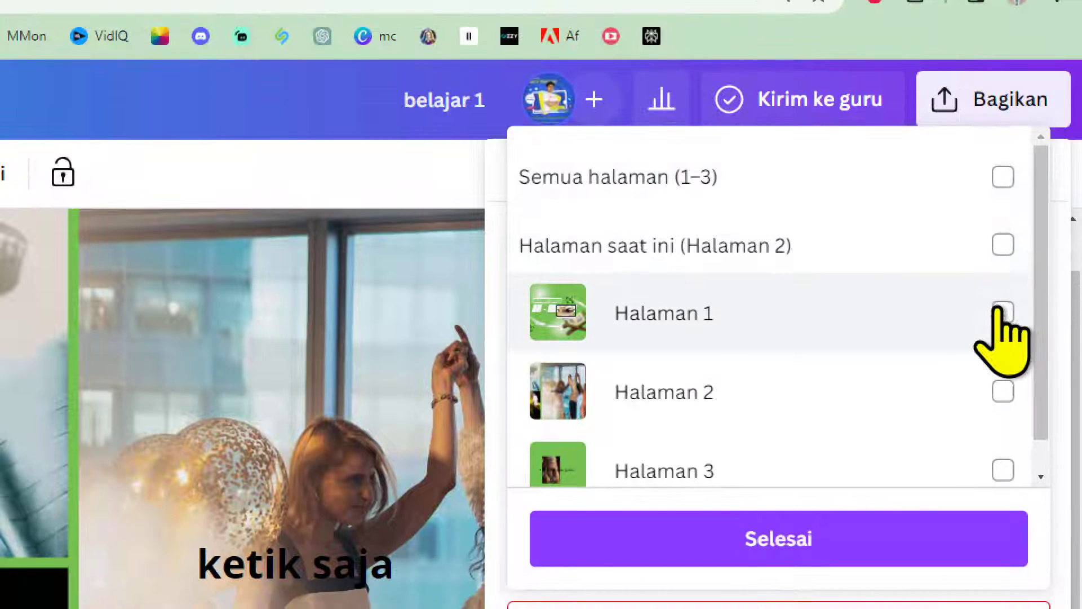
click(1004, 389)
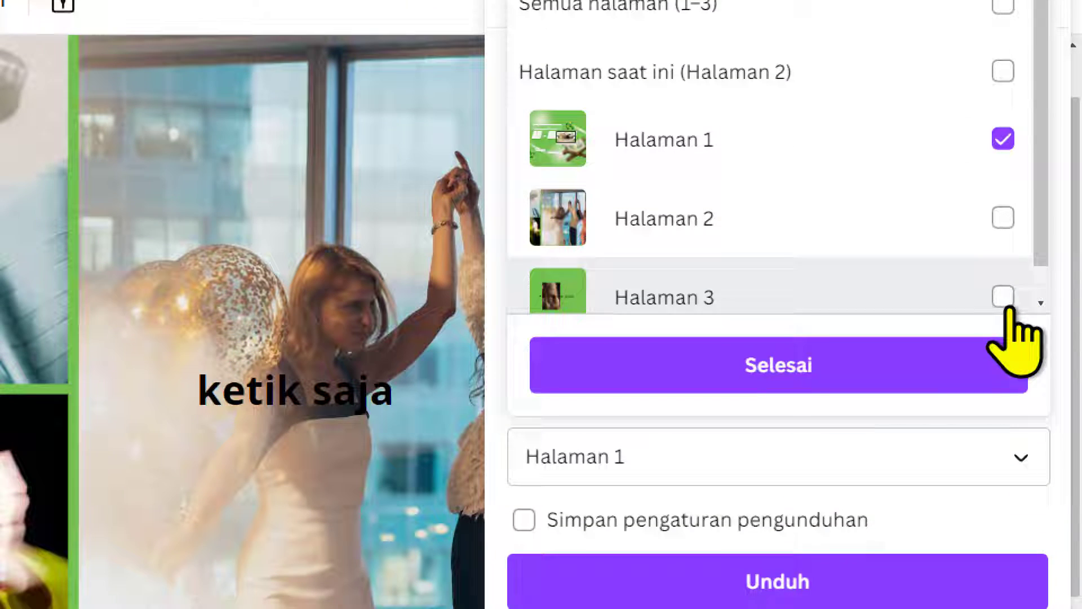
click(1003, 374)
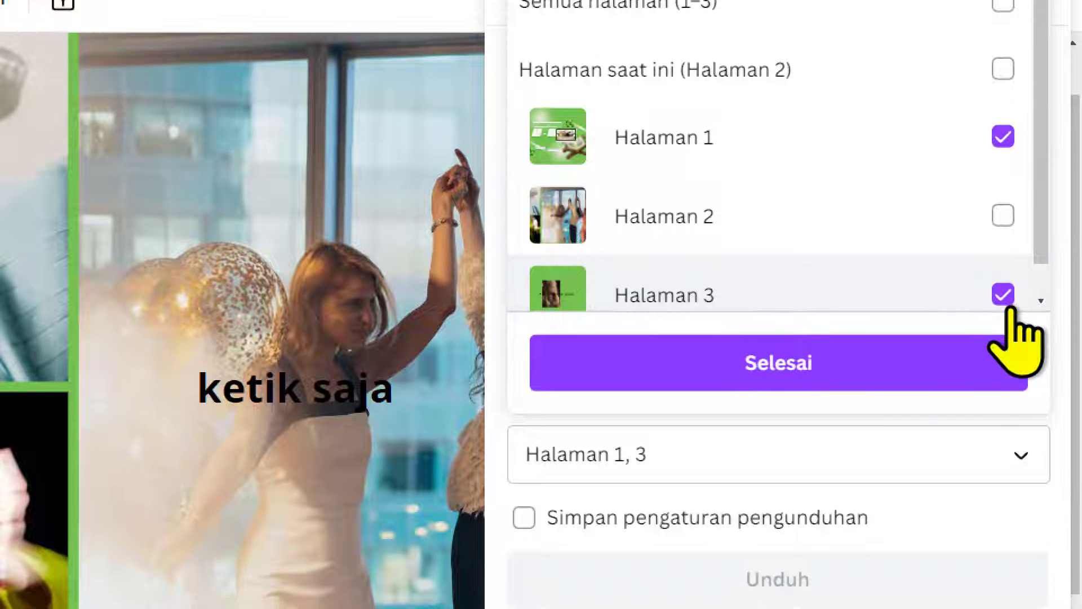
click(1006, 297)
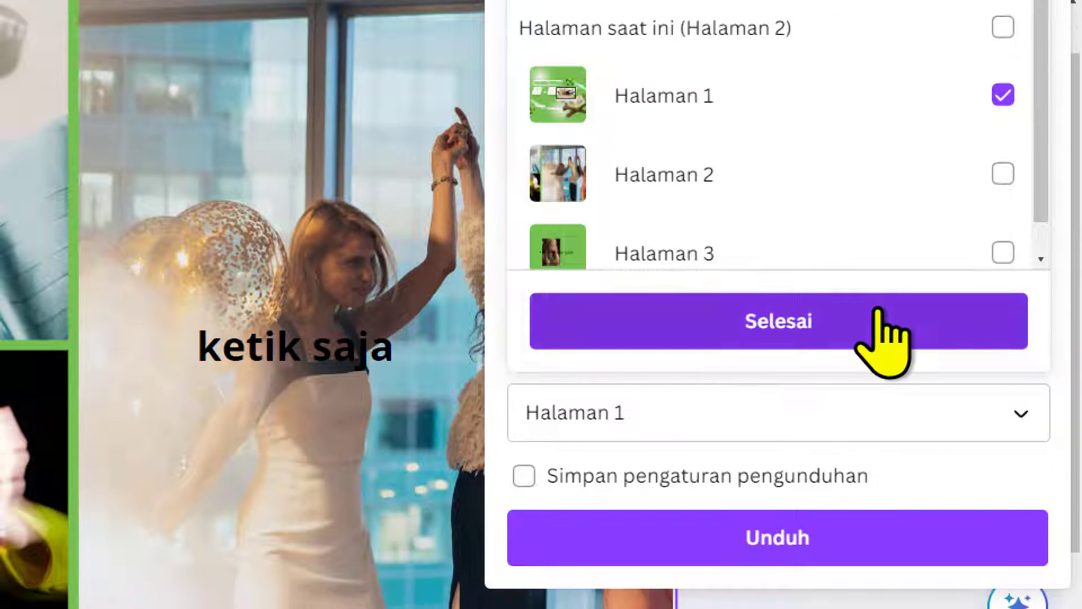
click(879, 527)
Download the selected page and save it as belajar 1.jpg in the Downloads folder
click(564, 479)
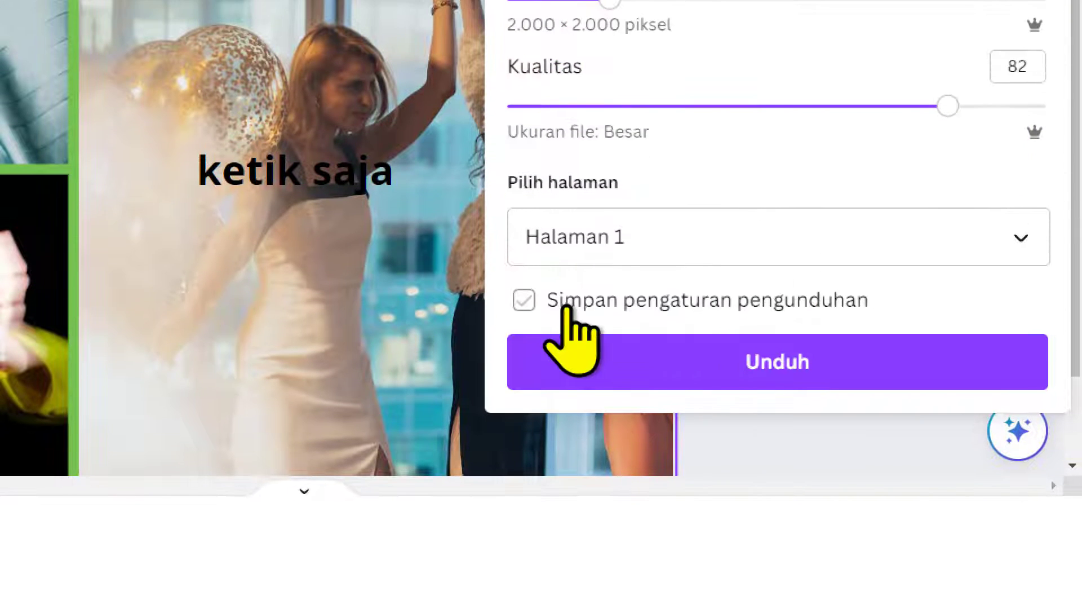
click(565, 308)
click(719, 350)
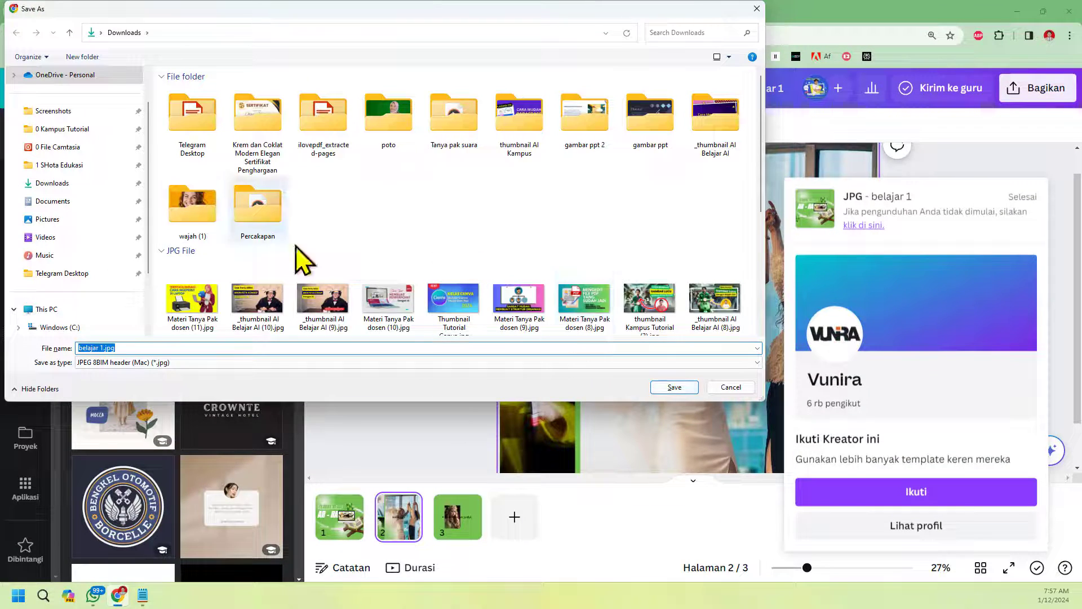
click(671, 388)
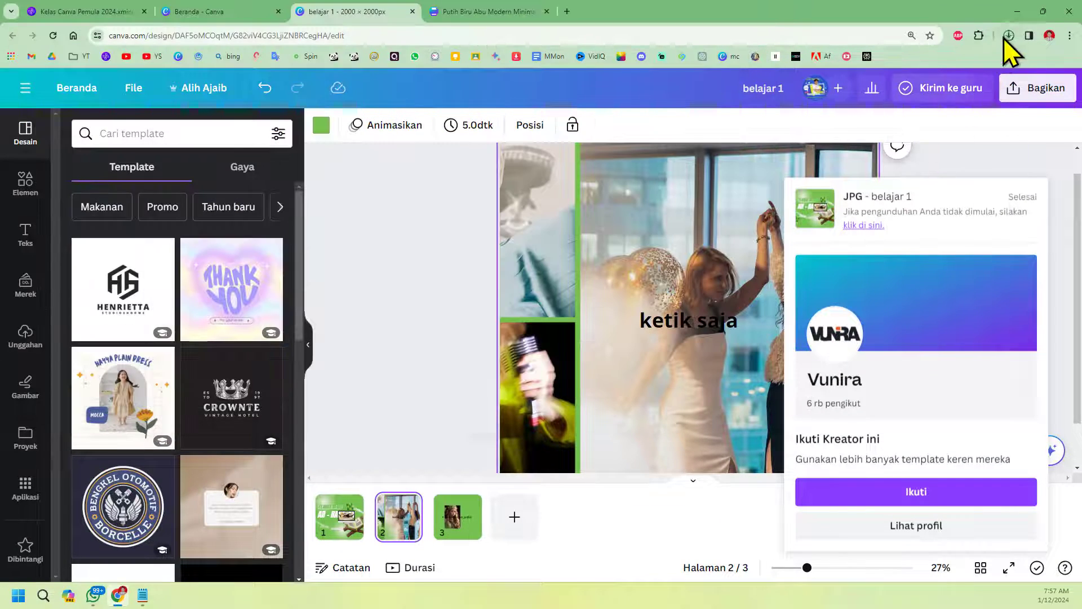
Open the downloaded belajar 1.jpg from the browser's downloads, check the exported image and close the viewer
click(1008, 36)
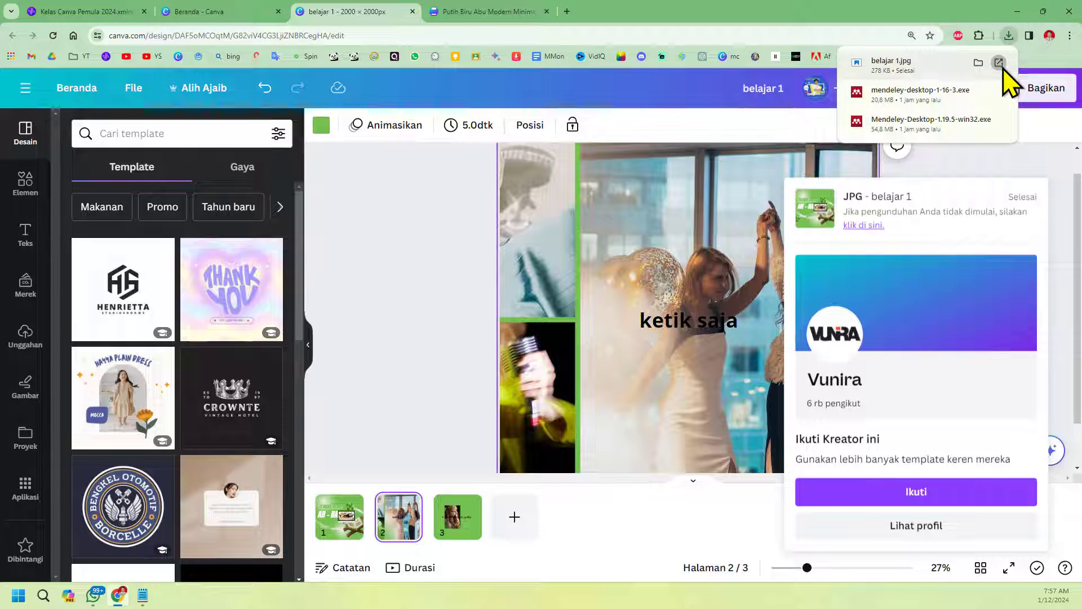
click(1001, 63)
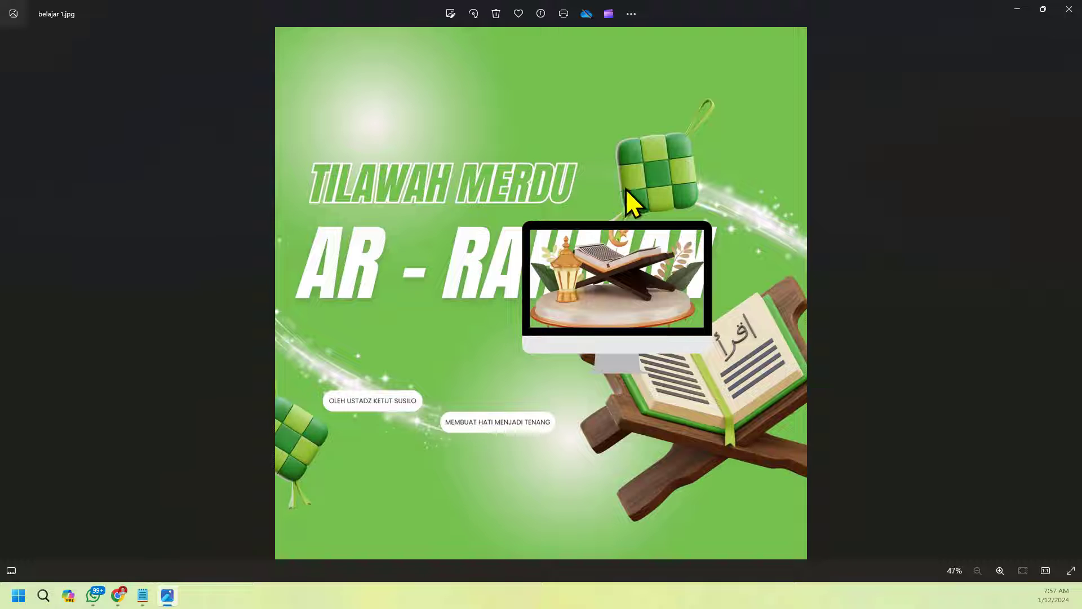
click(1068, 10)
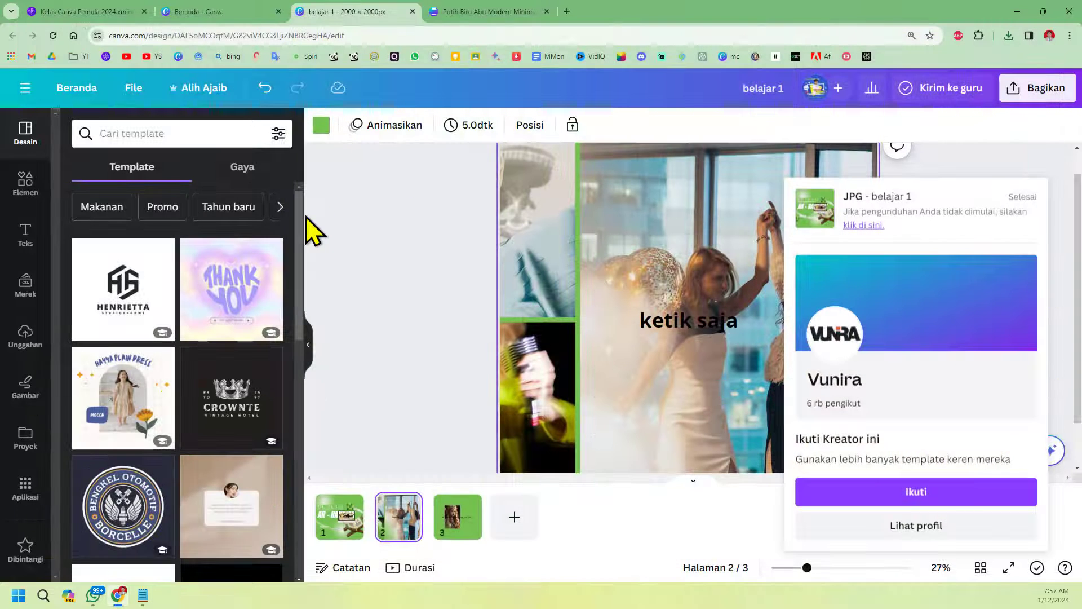
Switch to the Xmind mind map, glance at the certificate design and return to the mind map
click(116, 12)
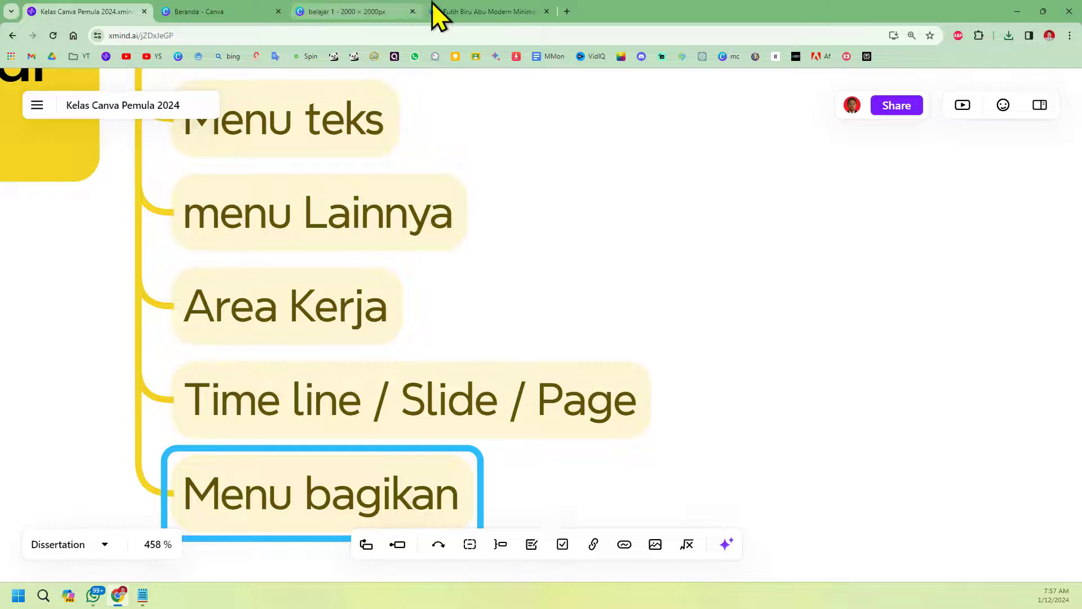
click(440, 12)
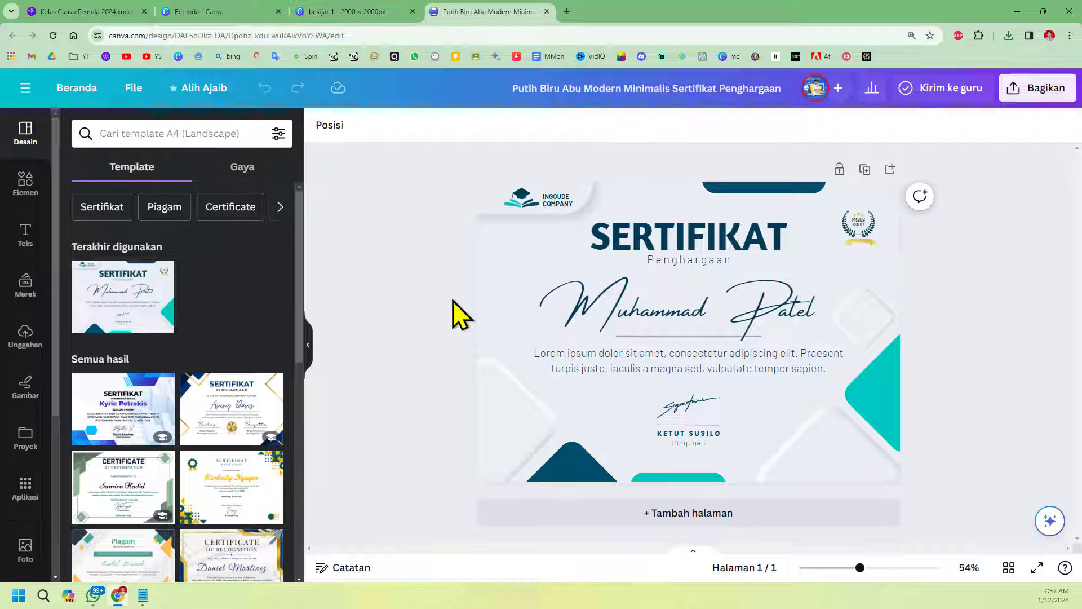
click(120, 11)
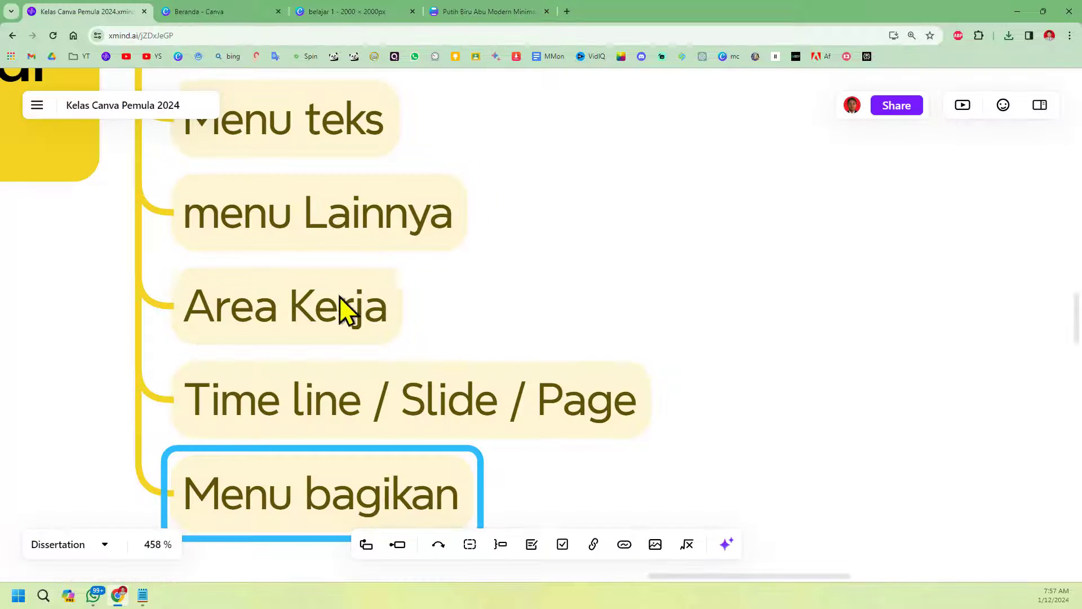
Expand the "Jenis Desain Canva" topic in the mind map to show its subtopics close up
scroll(342, 299, down, 1)
scroll(343, 300, down, 5)
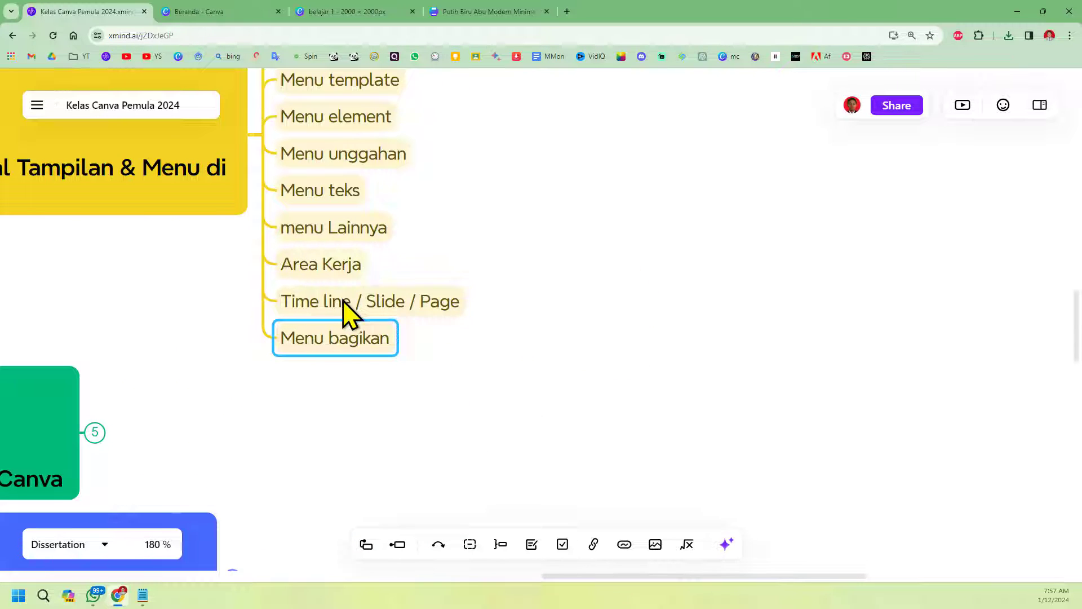
scroll(345, 313, down, 4)
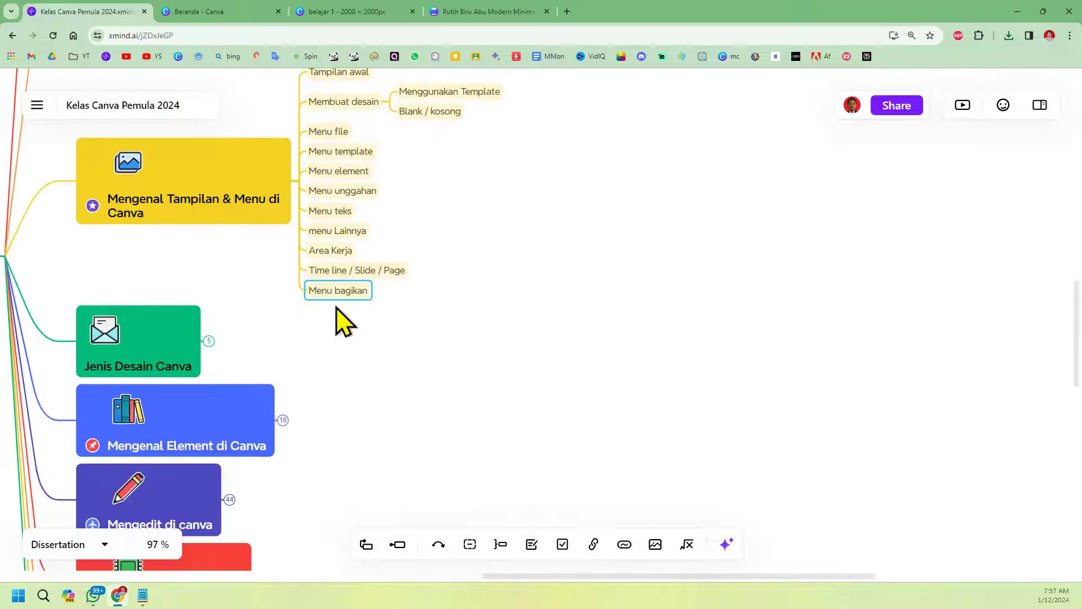
scroll(333, 343, down, 2)
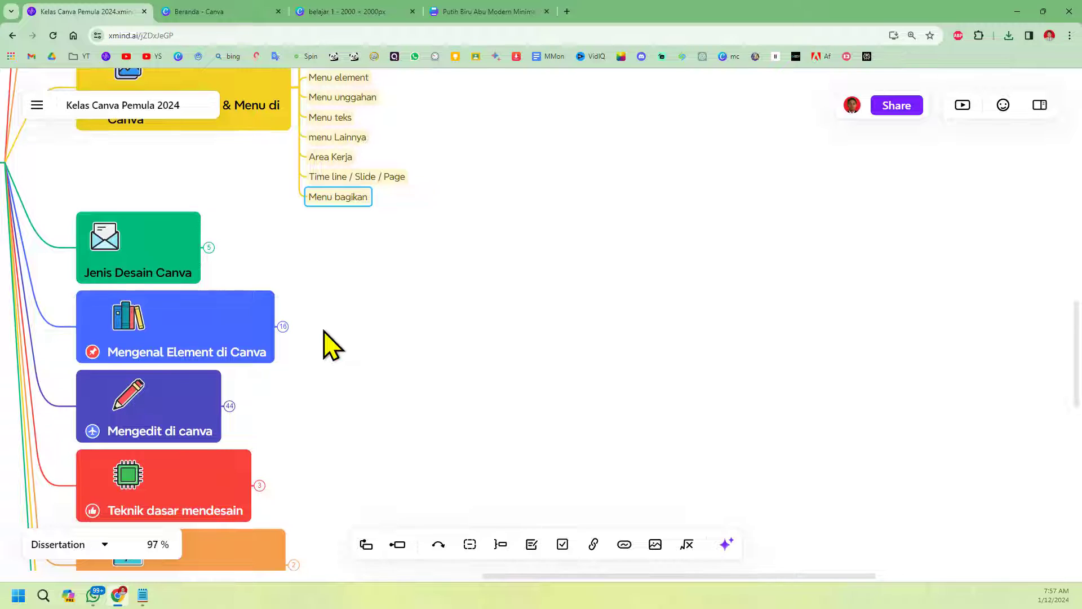
scroll(325, 333, up, 2)
scroll(323, 334, down, 1)
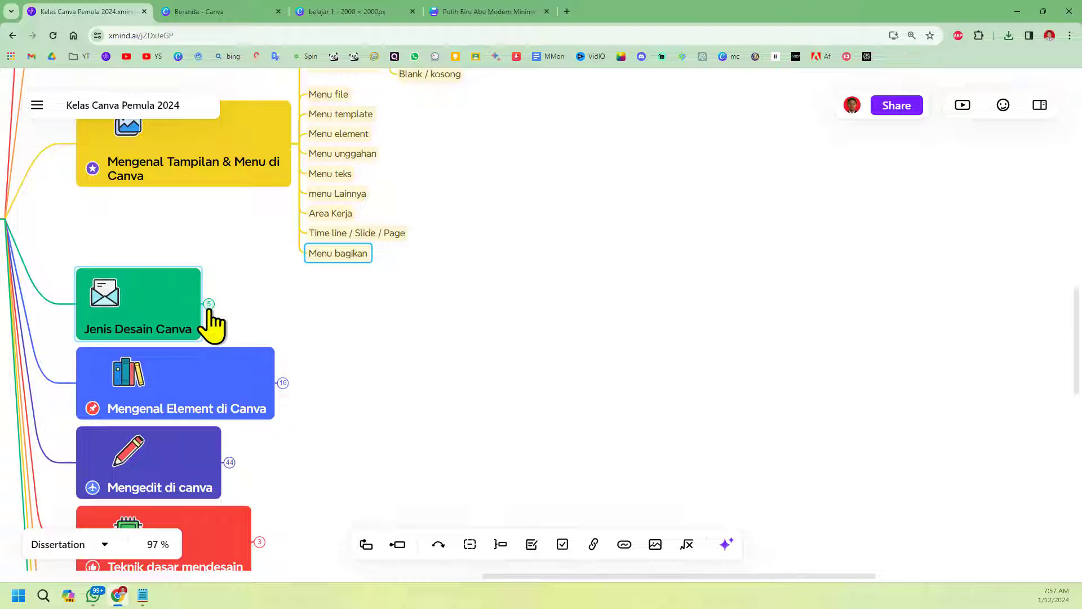
click(208, 304)
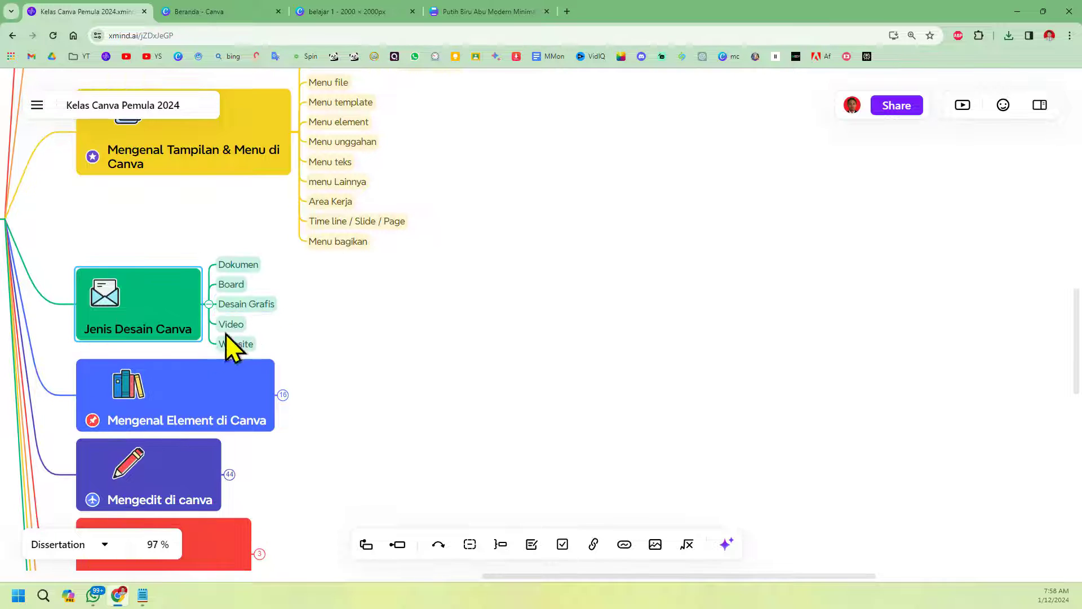
scroll(173, 340, up, 5)
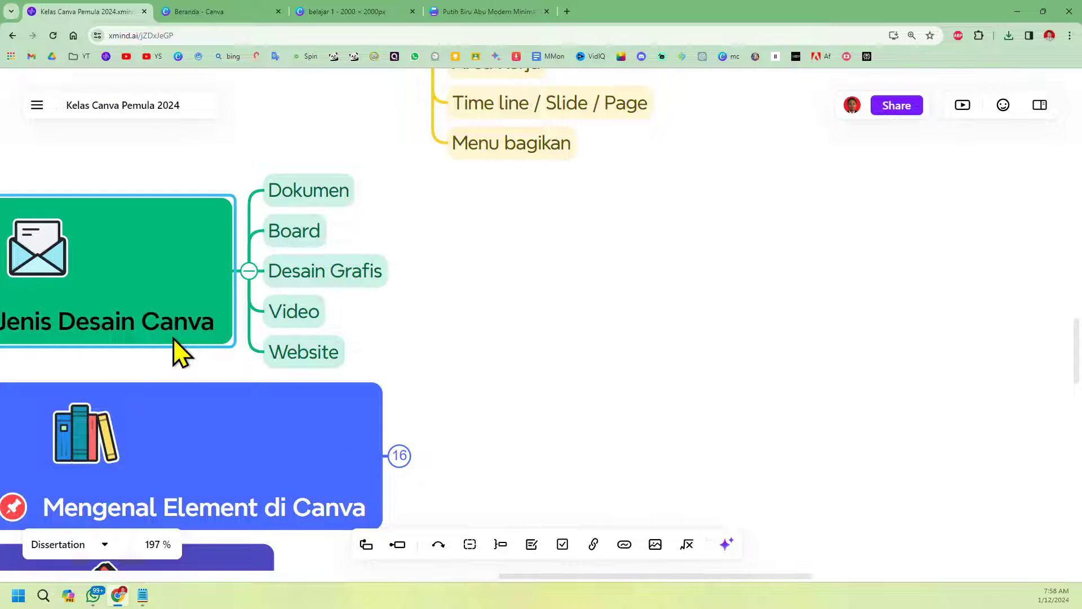
scroll(173, 339, right, 1)
scroll(174, 339, left, 5)
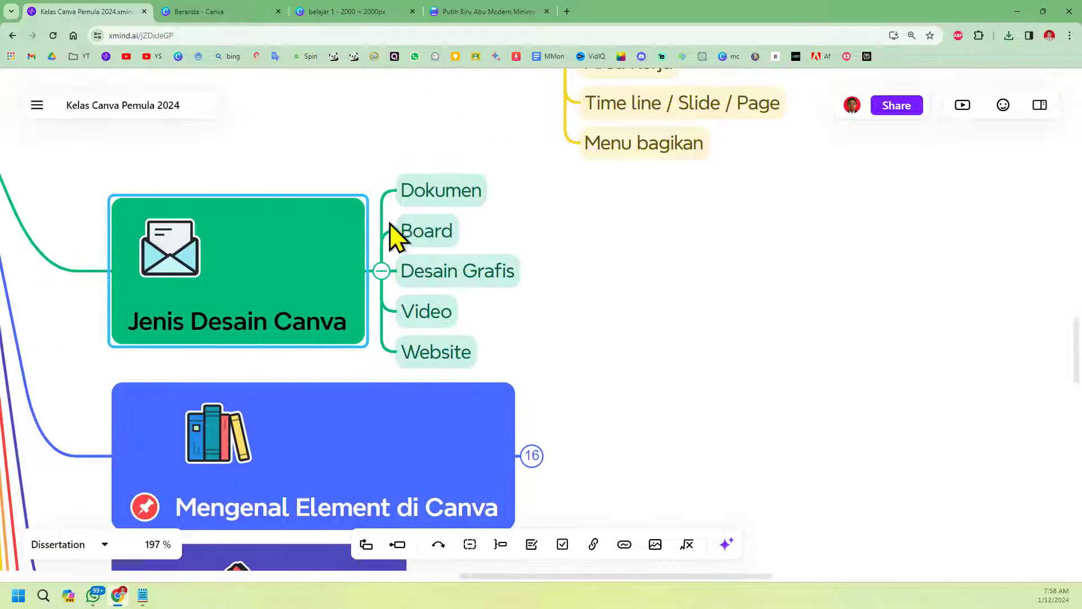